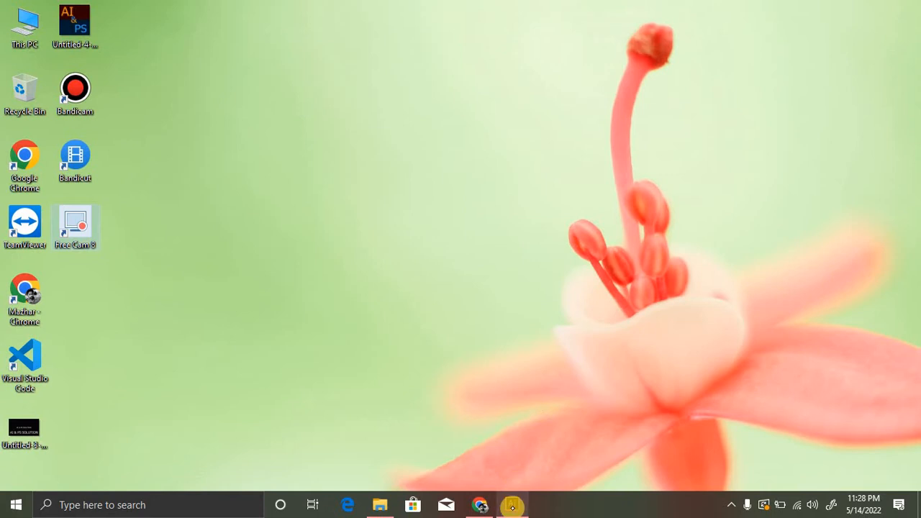
- Switch to Illustrator, delete all the artwork in the open document and close that document
left_click(512, 505)
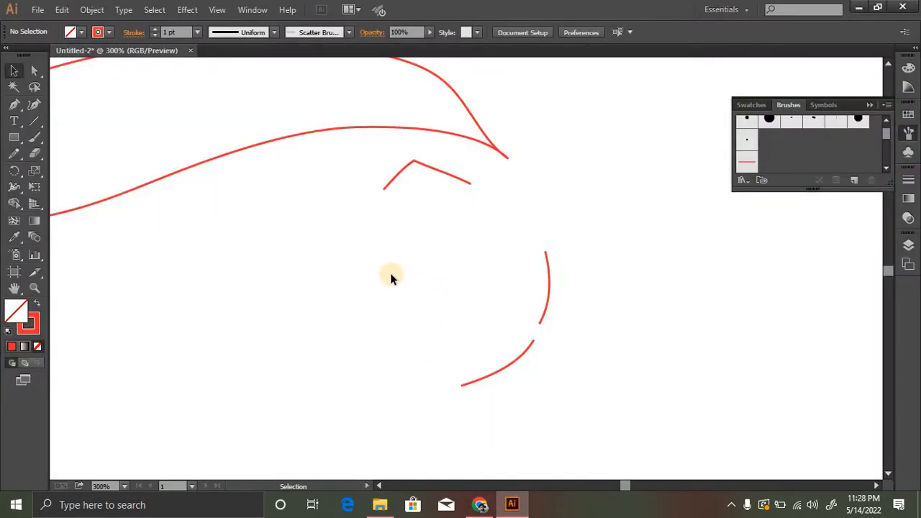
key("ctrl+a")
key("Delete")
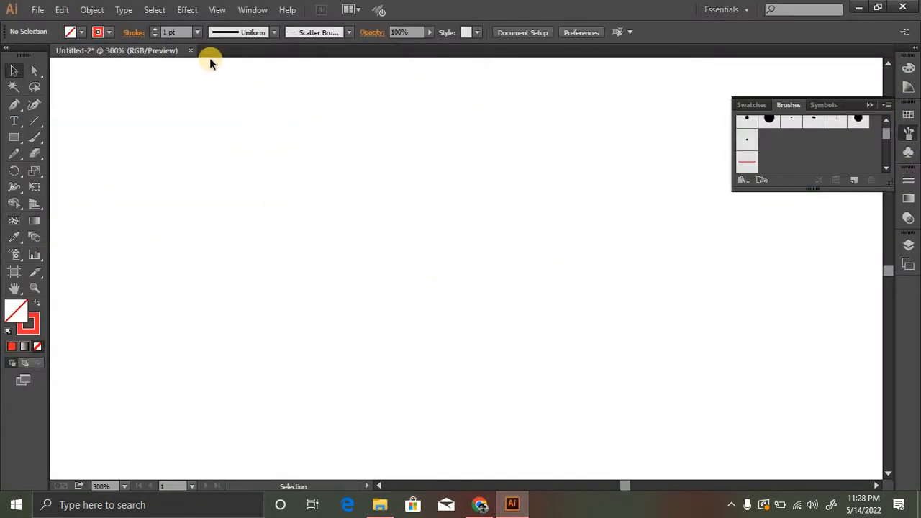
left_click(191, 50)
left_click(531, 270)
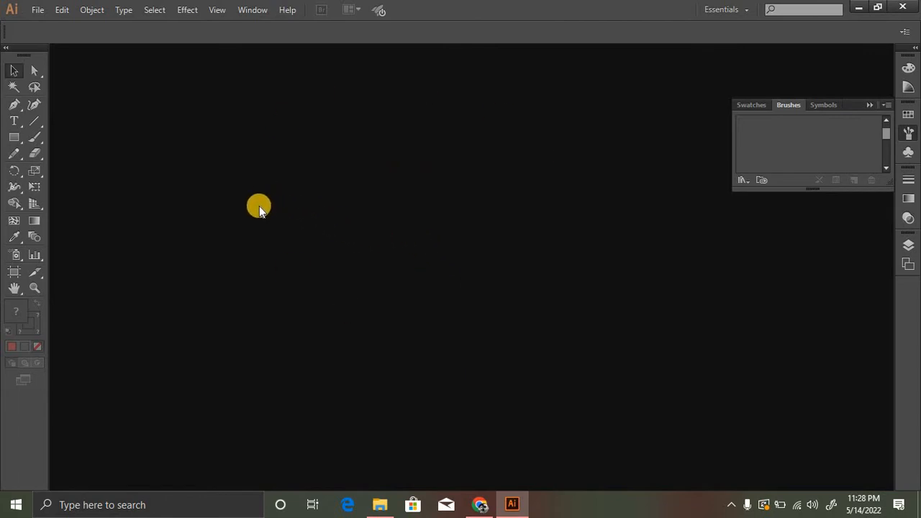
- Create a new document with one artboard, A4 size, pixel units, landscape orientation and RGB color mode
left_click(37, 10)
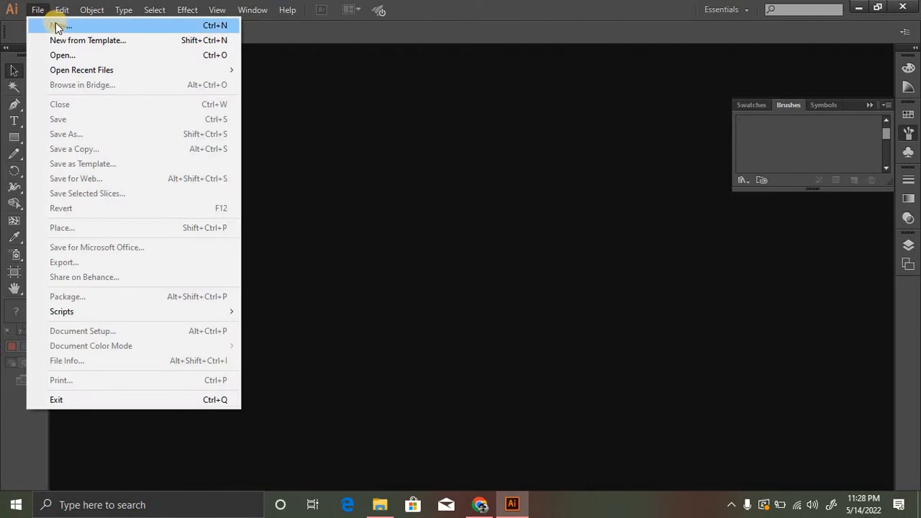
left_click(104, 26)
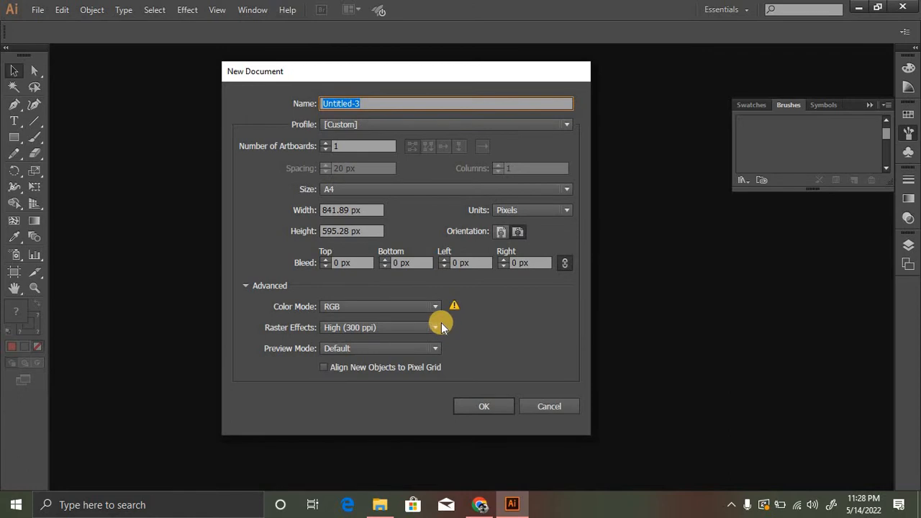
left_click(518, 234)
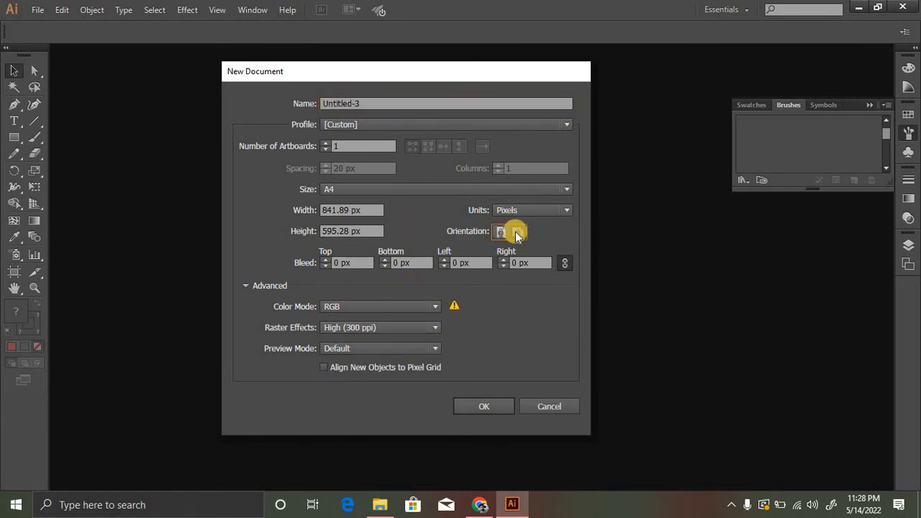
left_click_drag(409, 73, 375, 70)
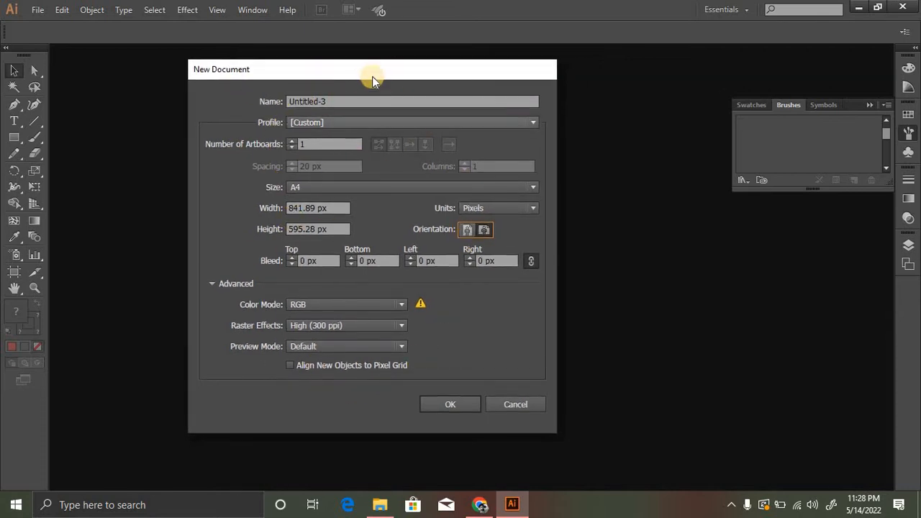
left_click_drag(366, 75, 388, 69)
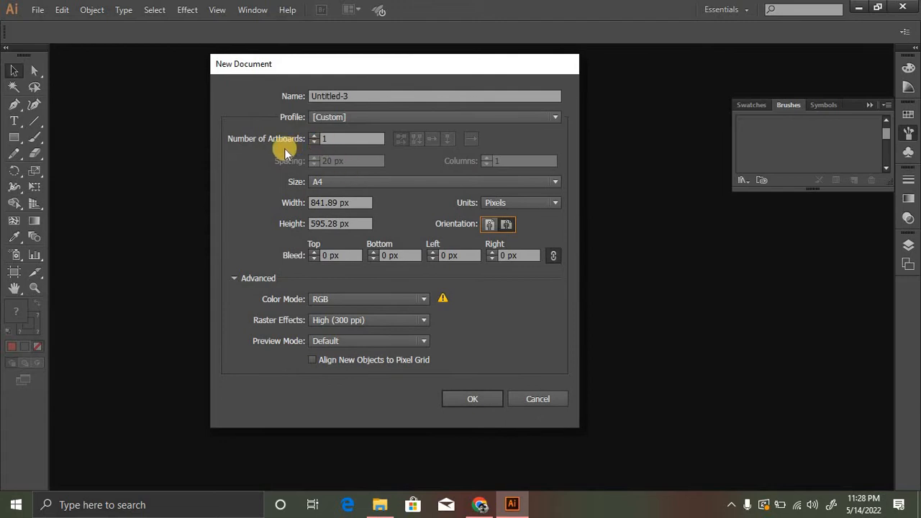
left_click(331, 139)
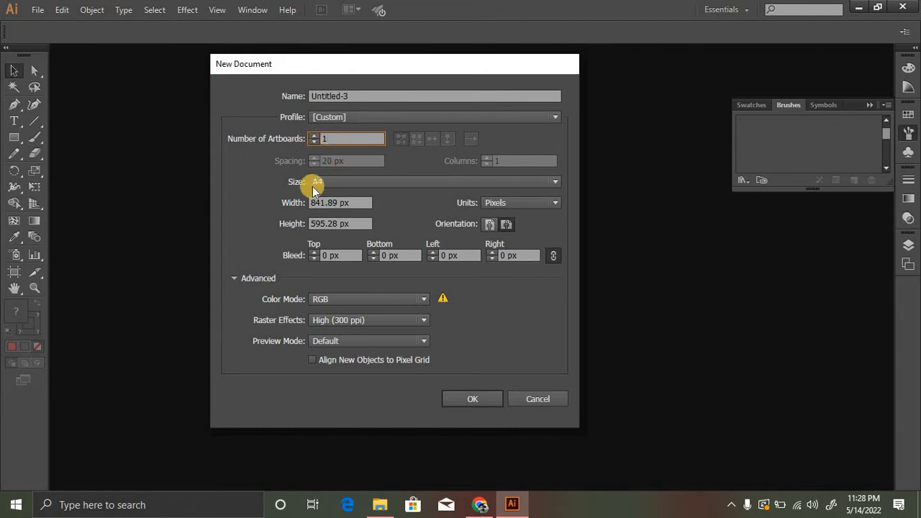
left_click(336, 182)
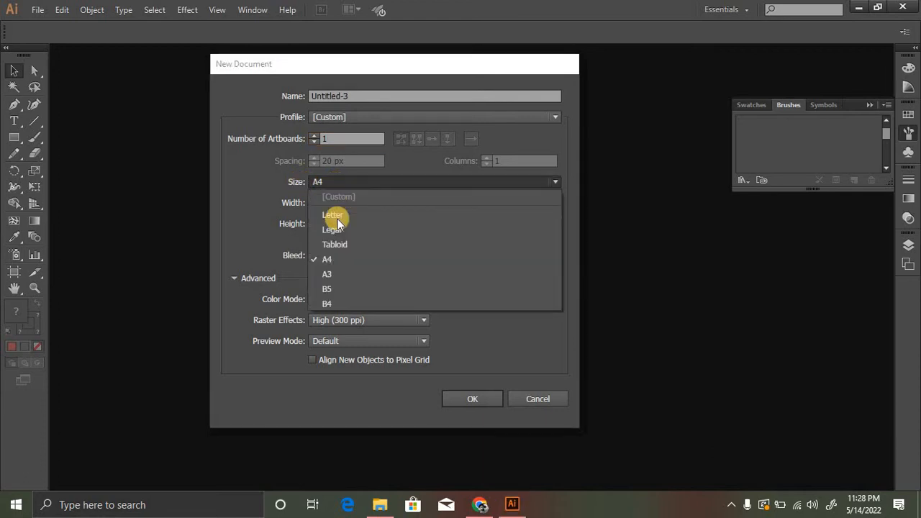
left_click(335, 257)
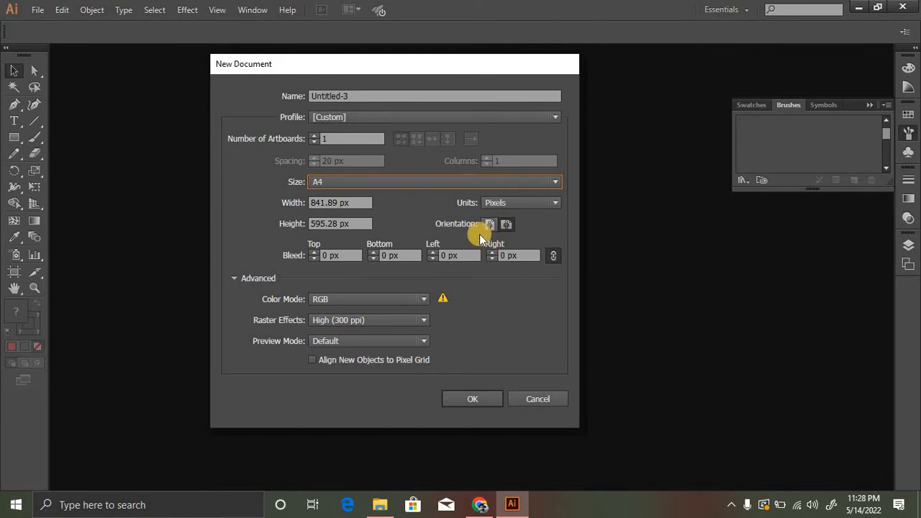
left_click(505, 224)
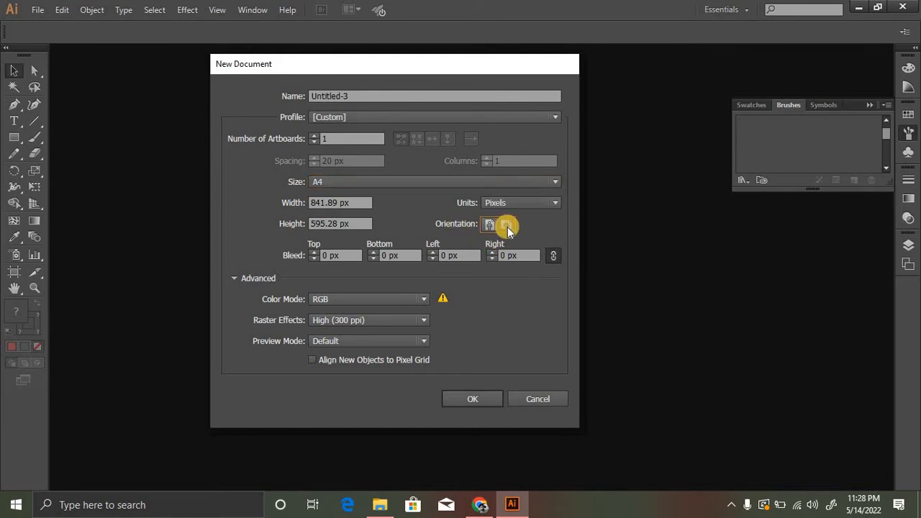
left_click(424, 300)
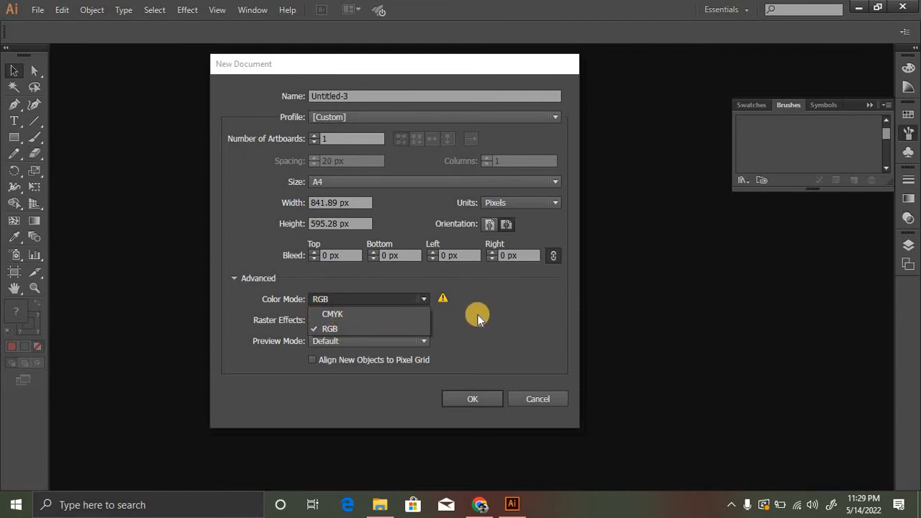
left_click(365, 330)
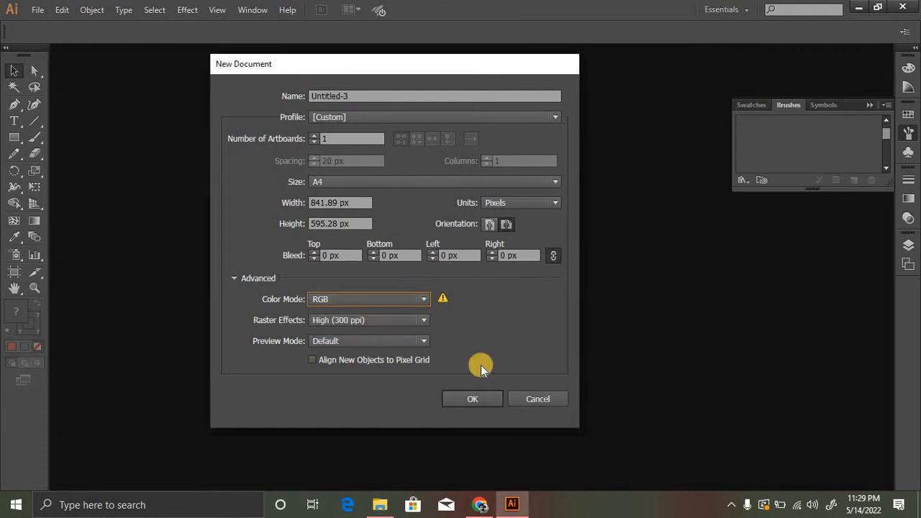
left_click(470, 401)
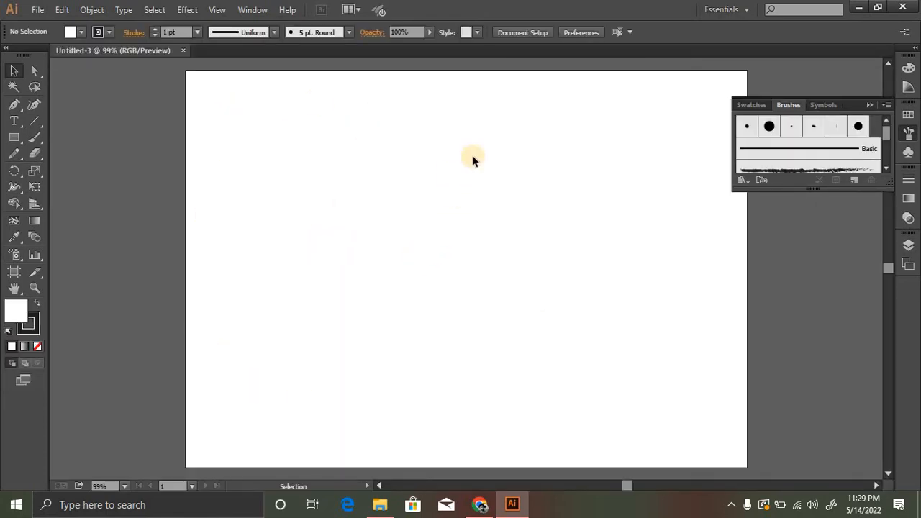
- Collapse the Brushes panel and draw seven separate rectangles on the artboard, four in an upper row and three in a lower row
left_click(871, 105)
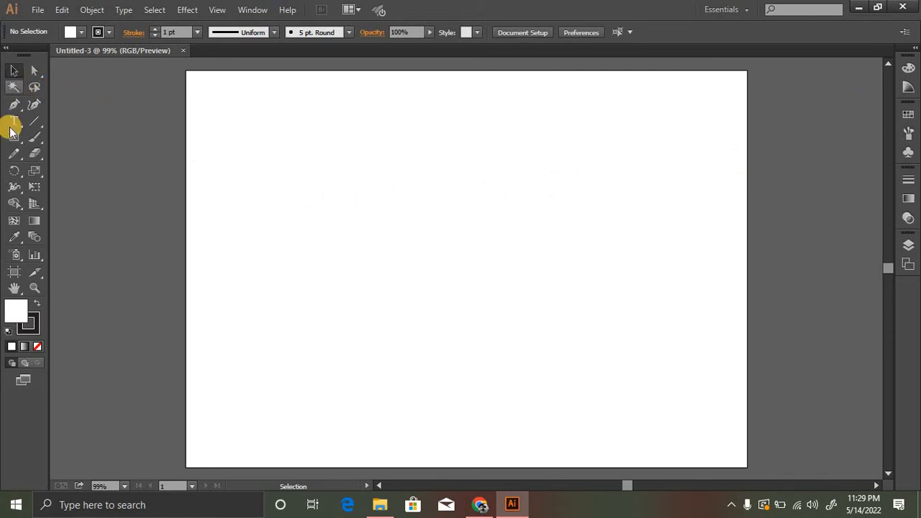
left_click(14, 69)
left_click(14, 137)
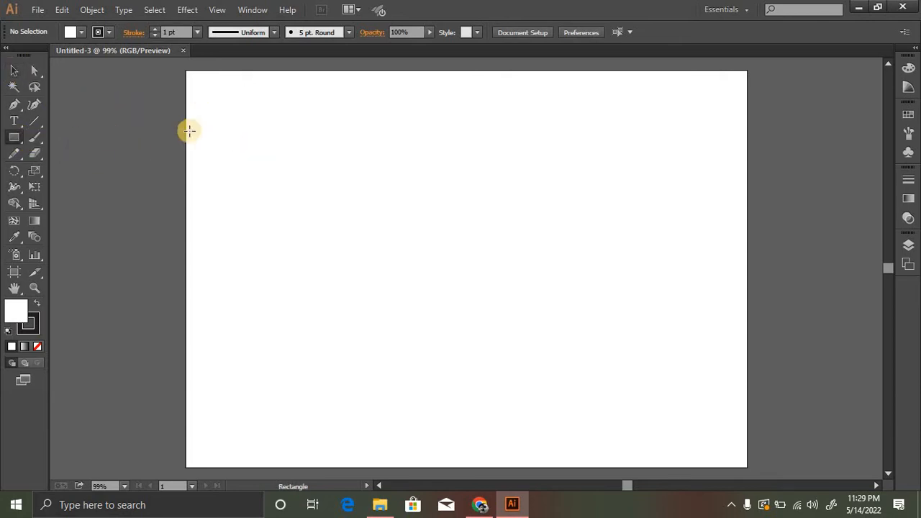
left_click_drag(216, 109, 299, 173)
left_click_drag(356, 122, 424, 178)
left_click_drag(504, 125, 570, 173)
left_click_drag(629, 138, 678, 199)
left_click_drag(284, 241, 364, 298)
mouse_move(440, 251)
left_mouse_down()
mouse_move(512, 292)
mouse_move(486, 300)
left_mouse_up()
left_click_drag(568, 268, 594, 309)
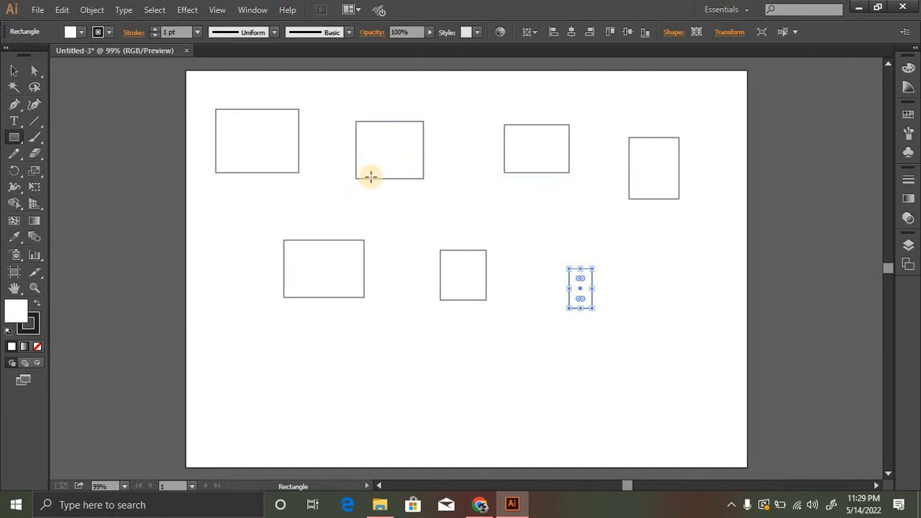
- Move the second rectangle in the upper row slightly and round all its corners to a radius of about 39 px
left_click(13, 70)
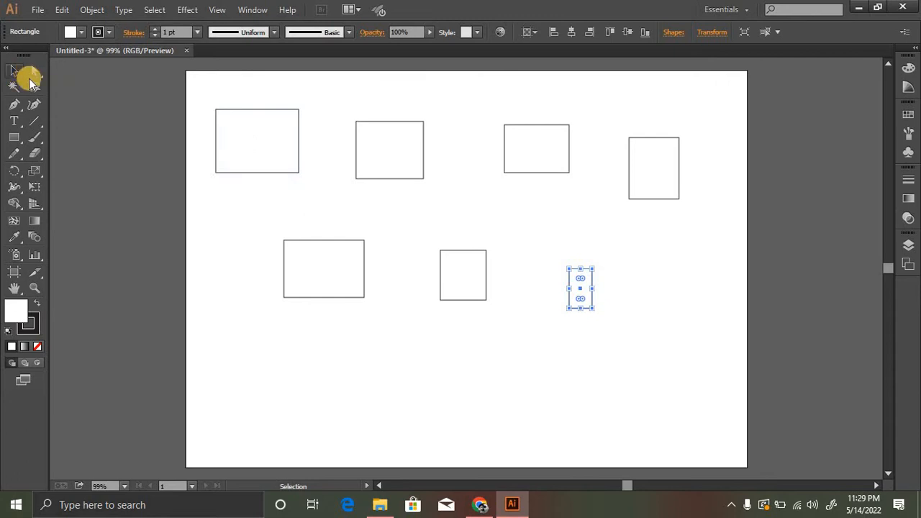
left_click(356, 147)
mouse_move(405, 157)
left_mouse_down()
mouse_move(425, 126)
mouse_move(382, 155)
mouse_move(389, 144)
mouse_move(411, 122)
mouse_move(393, 168)
left_mouse_up()
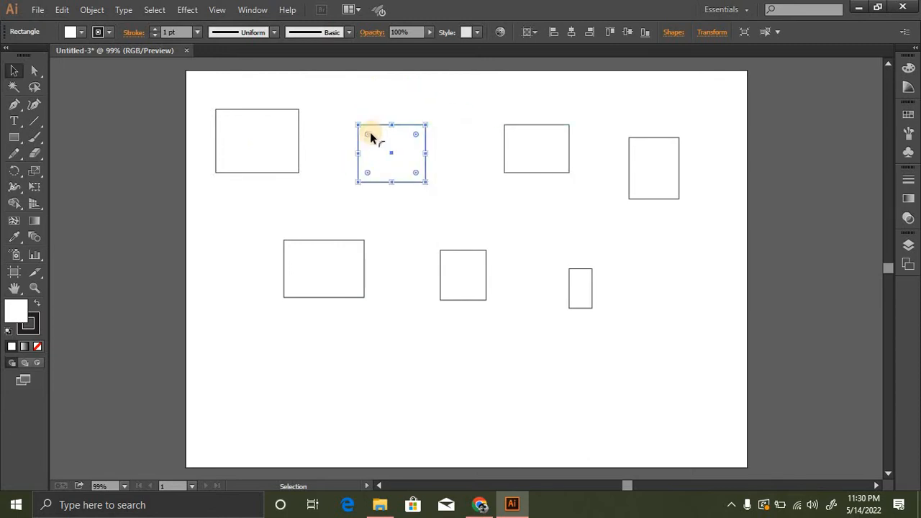
left_click_drag(368, 133, 390, 154)
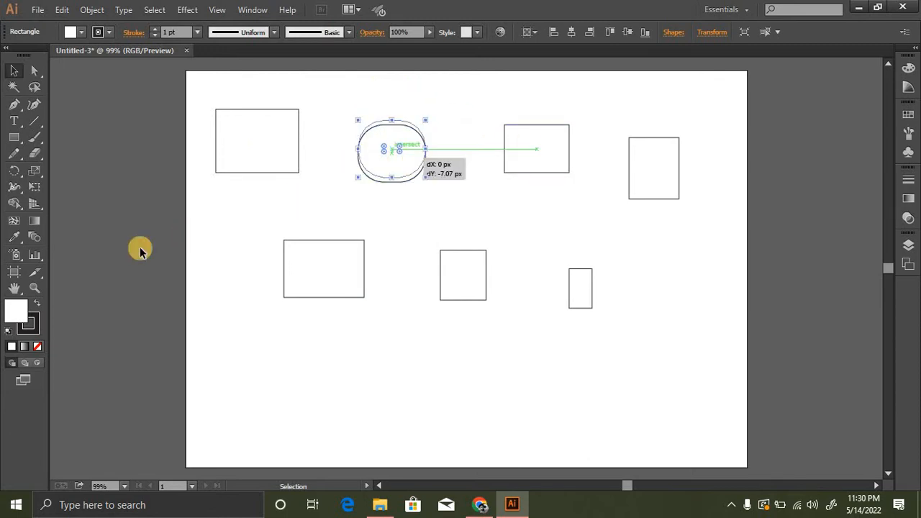
- Fill the rounded rectangle with bright red
double_click(15, 311)
left_click(430, 187)
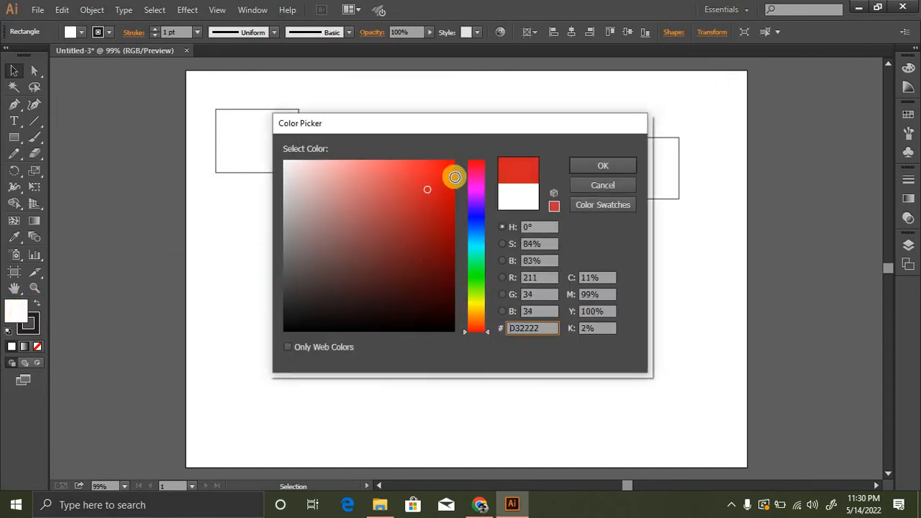
left_click(597, 167)
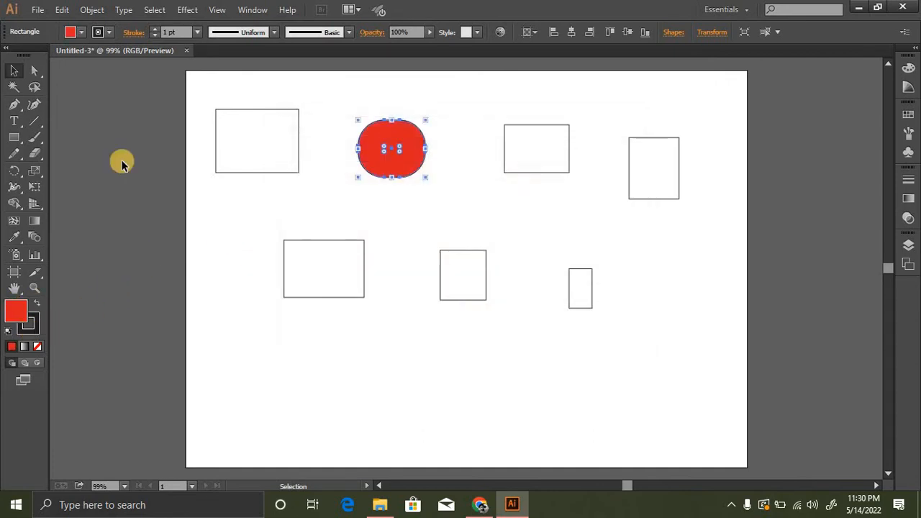
left_click(185, 32)
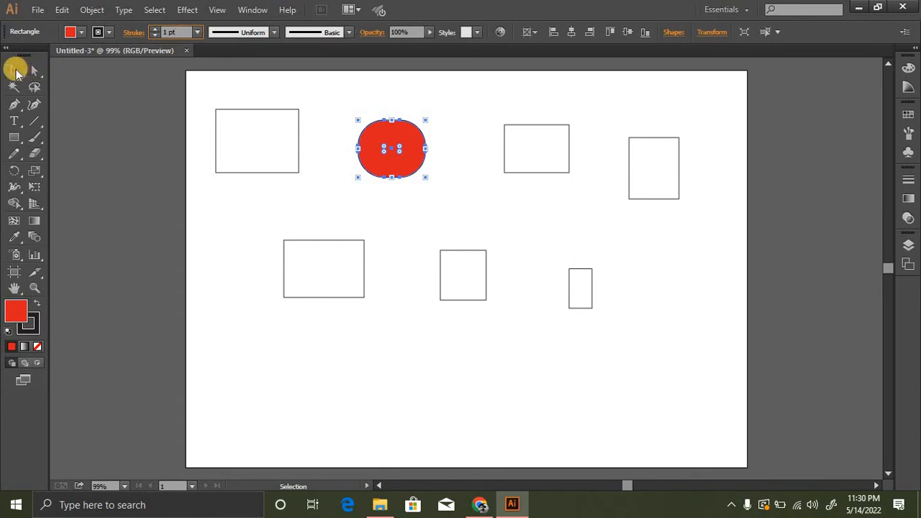
- Move the red rounded shape slightly upward and deselect it
left_click(249, 103)
left_click_drag(391, 160, 391, 152)
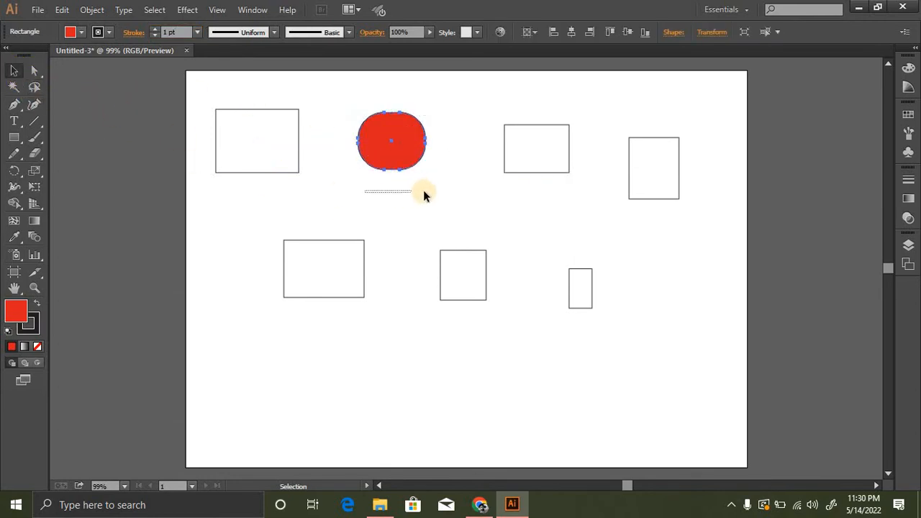
left_click(136, 126)
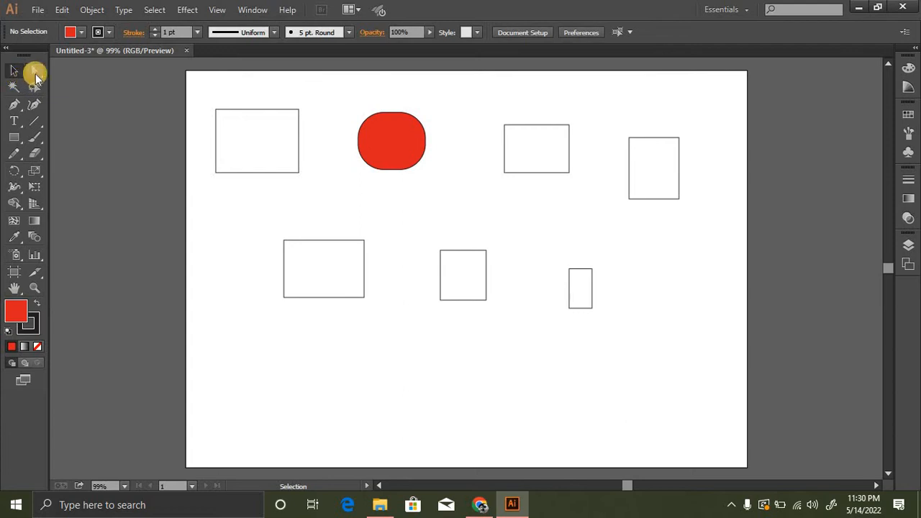
- Select the whole red shape with the Selection tool and shift it a little to the left between its neighbouring rectangles
left_click(33, 72)
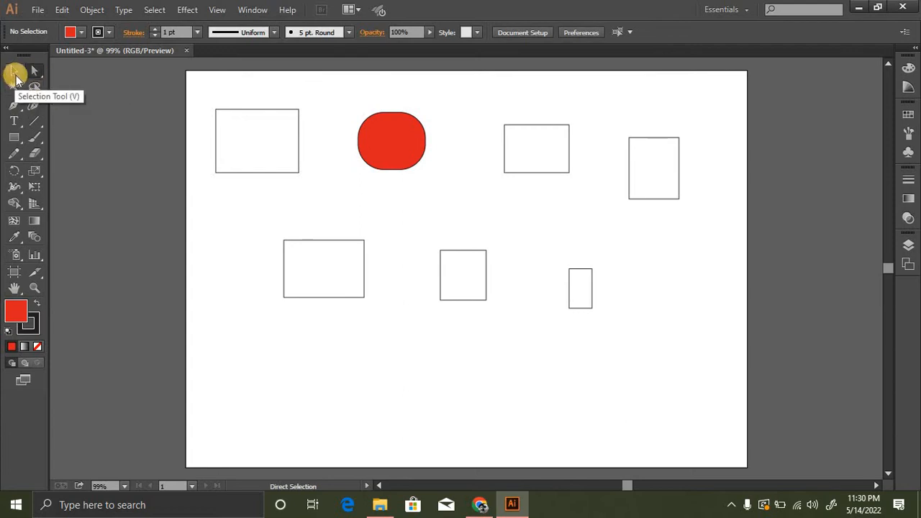
left_click(15, 72)
left_click(388, 152)
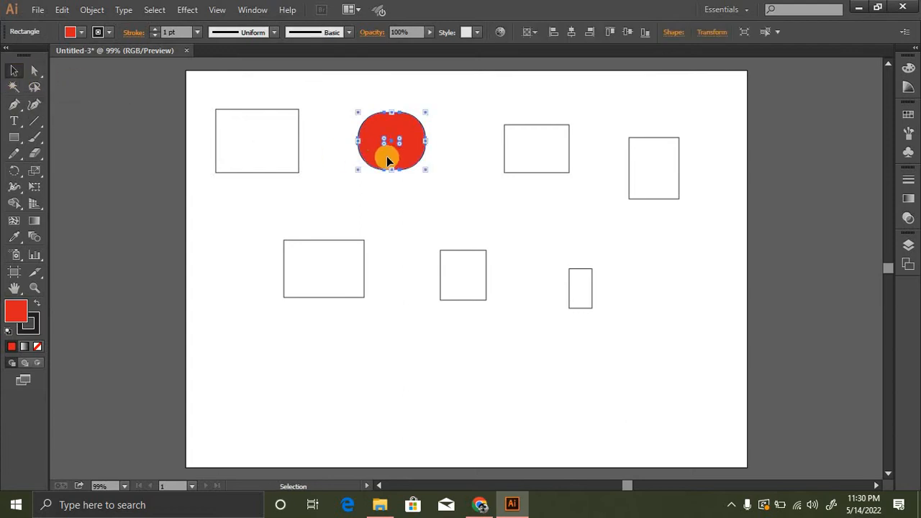
key("z")
left_click(421, 207)
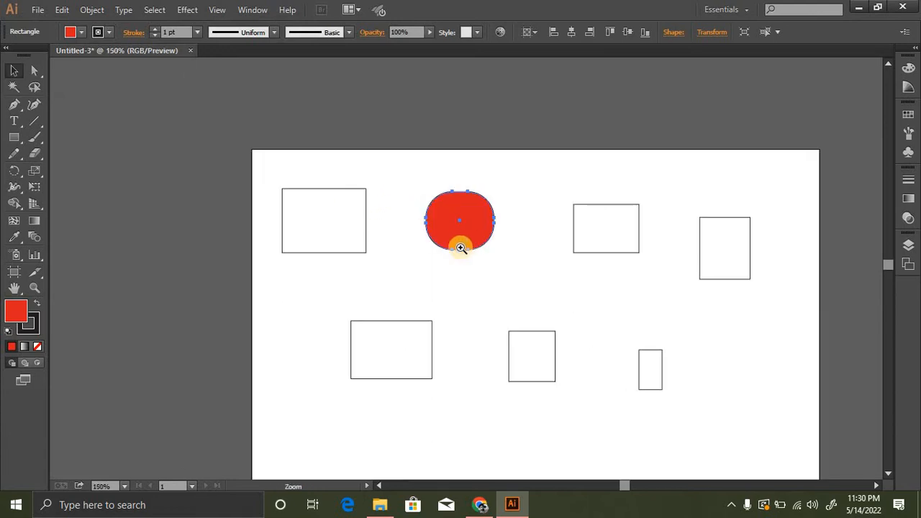
left_click(463, 247, "ctrl")
left_click(465, 243, "ctrl")
left_click(464, 243, "ctrl")
left_click_drag(448, 222, 295, 122)
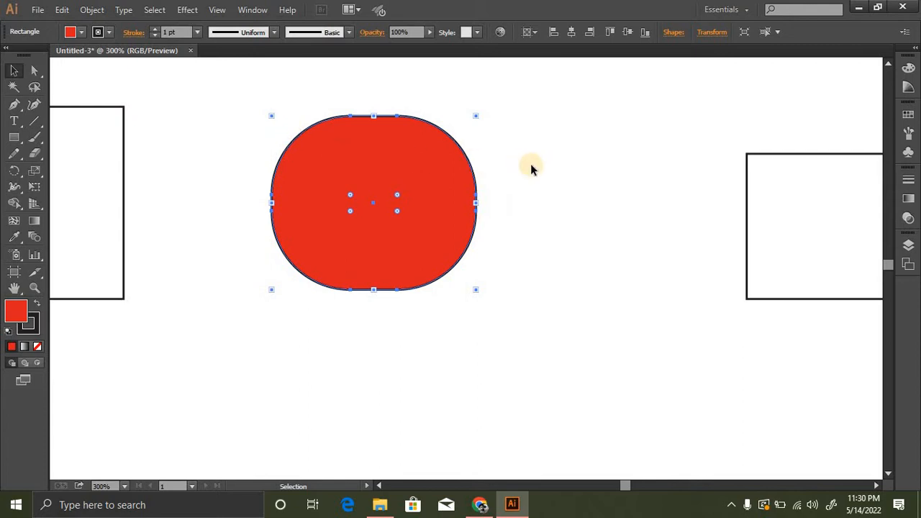
left_click_drag(369, 165, 359, 126)
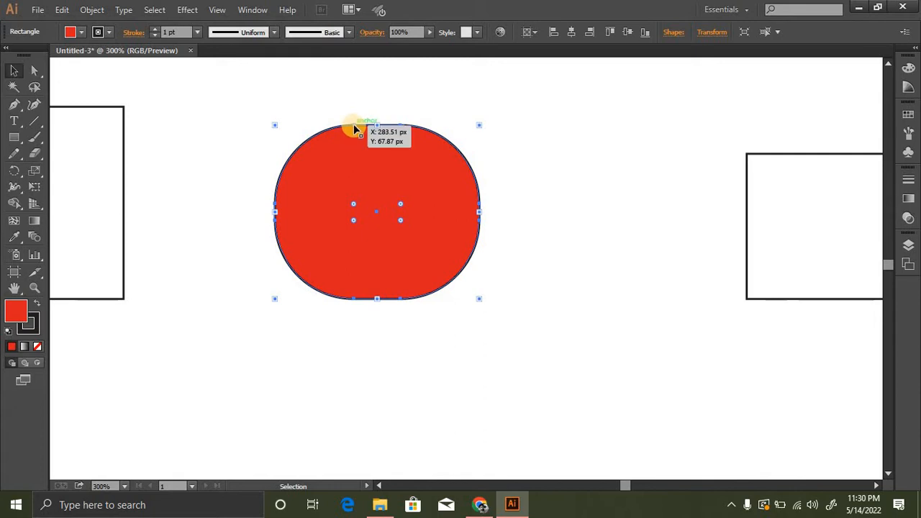
mouse_move(354, 128)
left_mouse_down()
mouse_move(342, 106)
mouse_move(344, 126)
left_mouse_up()
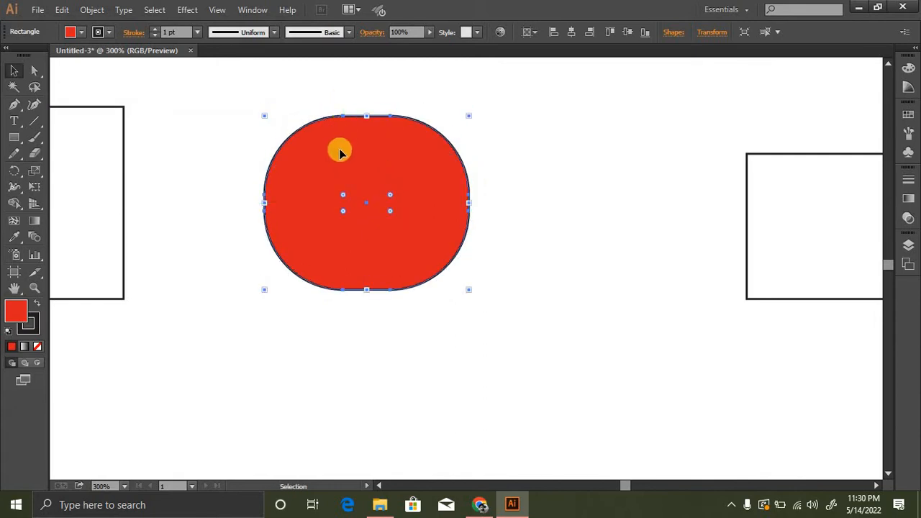
- Select only the left anchor point on the red shape's top edge with the Direct Selection tool
left_click(33, 71)
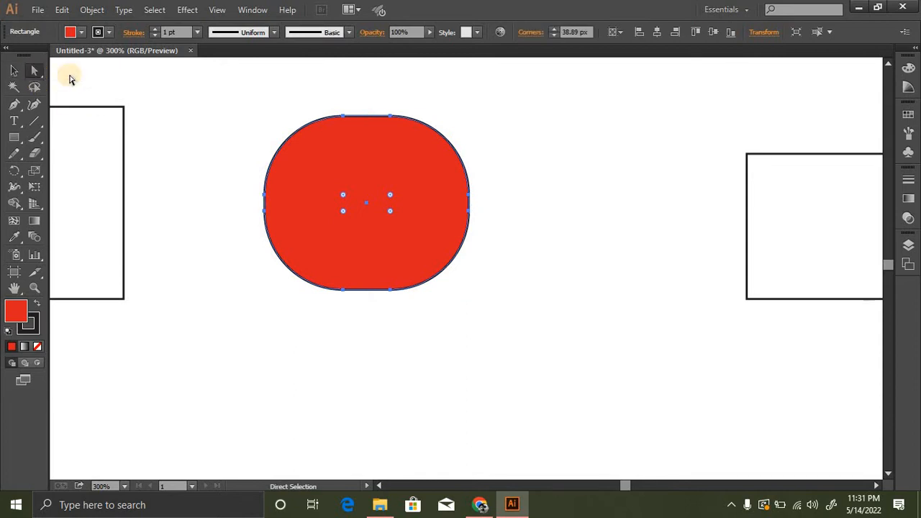
left_click(342, 117)
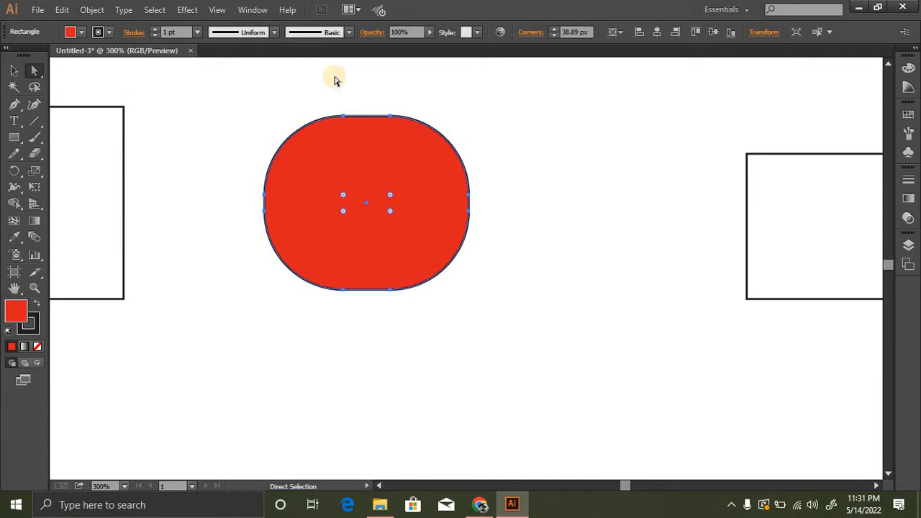
left_click(343, 117)
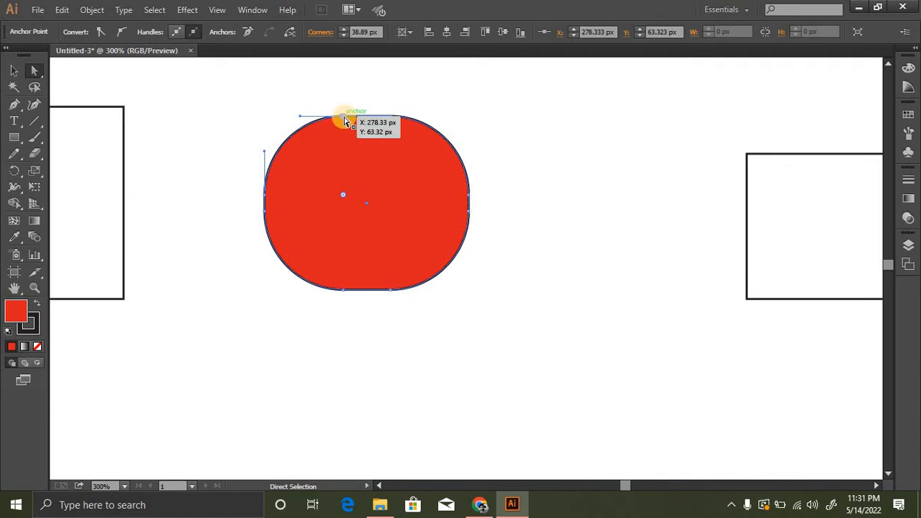
- Reshape the red rounded shape into an irregular outline by moving its individual anchor points with the Direct Selection tool, and deselect it
left_click_drag(344, 120, 341, 87)
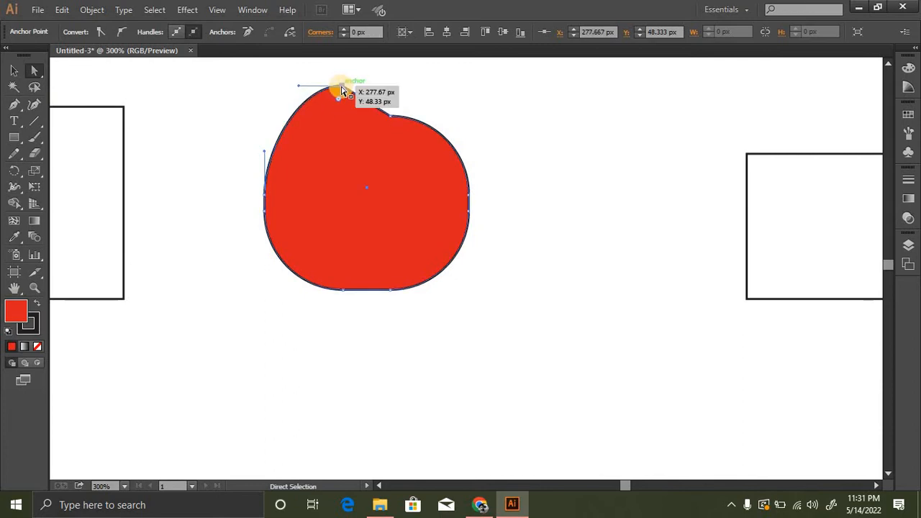
left_click_drag(339, 88, 423, 95)
left_click_drag(474, 204, 494, 229)
left_click_drag(391, 291, 399, 245)
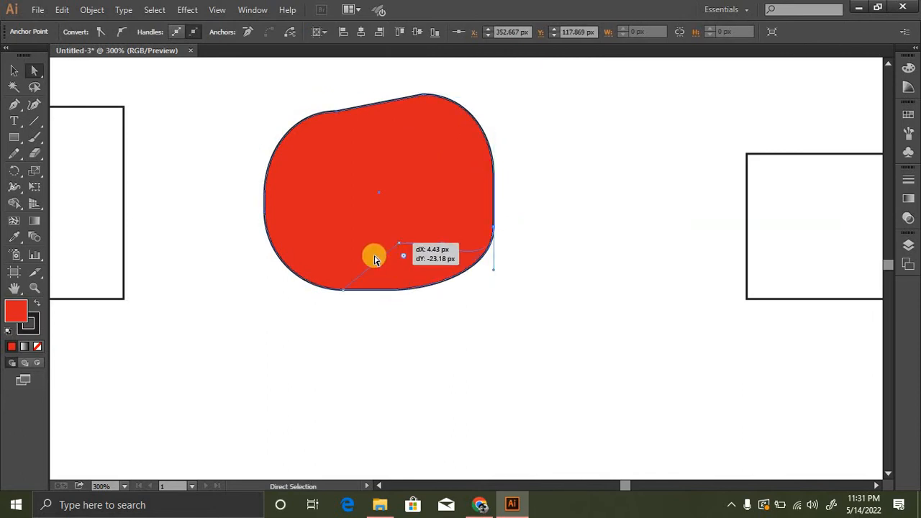
left_click_drag(343, 291, 383, 309)
left_click_drag(263, 214, 231, 218)
left_click_drag(284, 206, 255, 253)
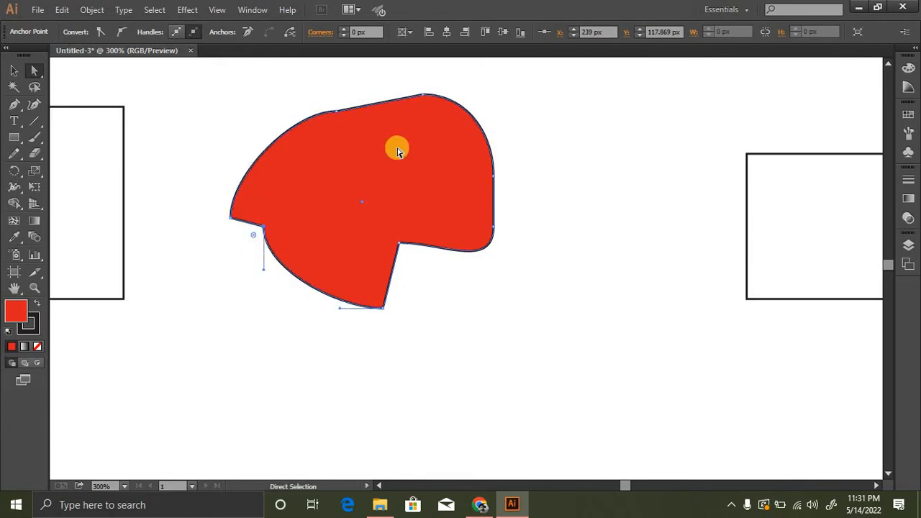
left_click(160, 99)
left_click(14, 70)
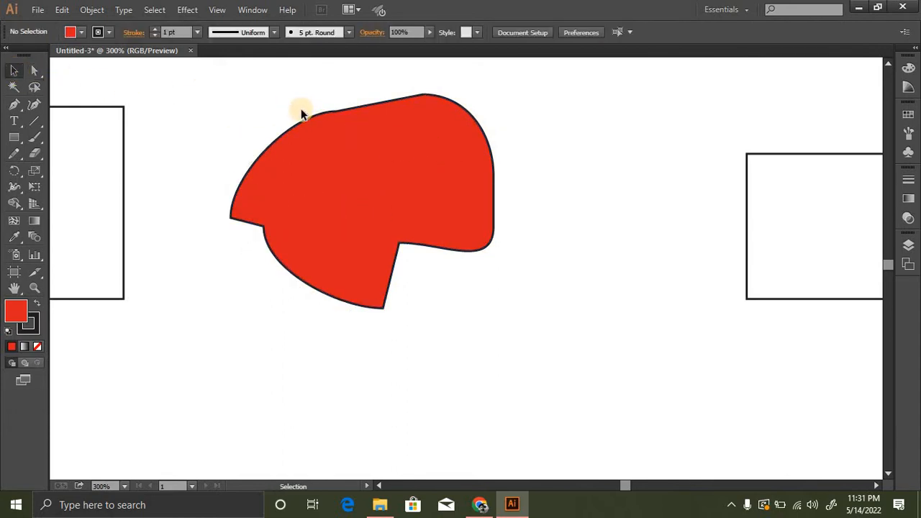
- Draw a closed, tapered S-shaped wave below the red shape with the Pen tool, using curved segments between four anchor points
left_click(14, 105)
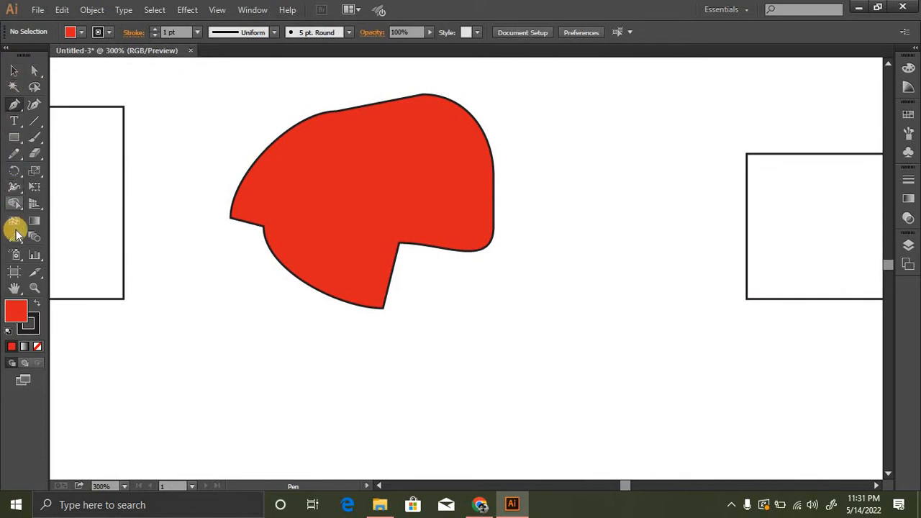
left_click(15, 70)
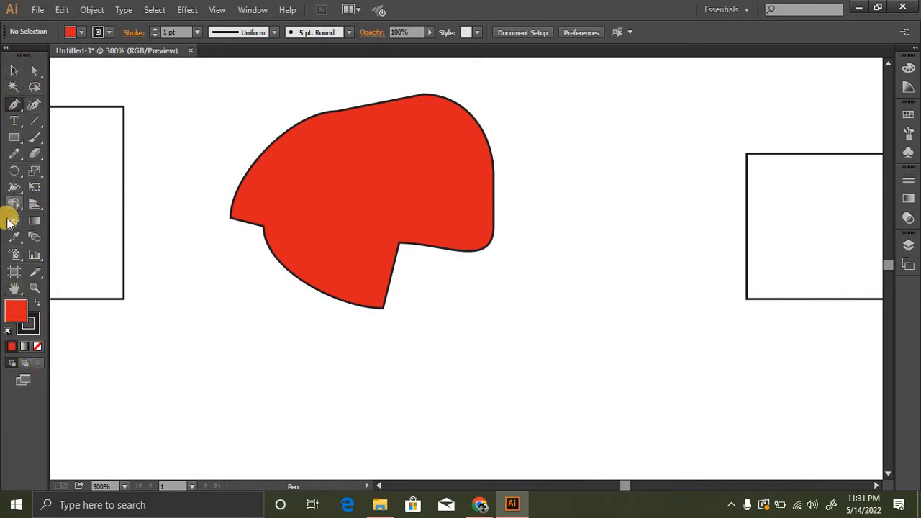
left_click(15, 105)
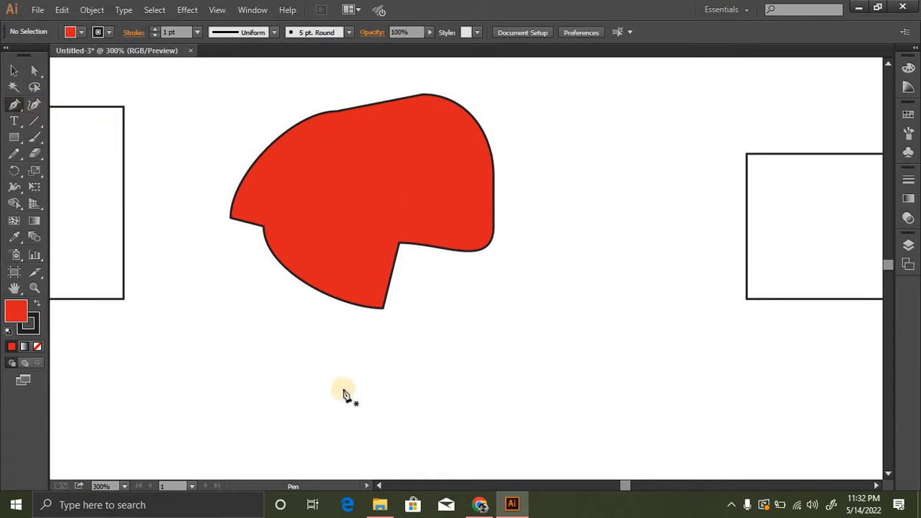
left_click(238, 380)
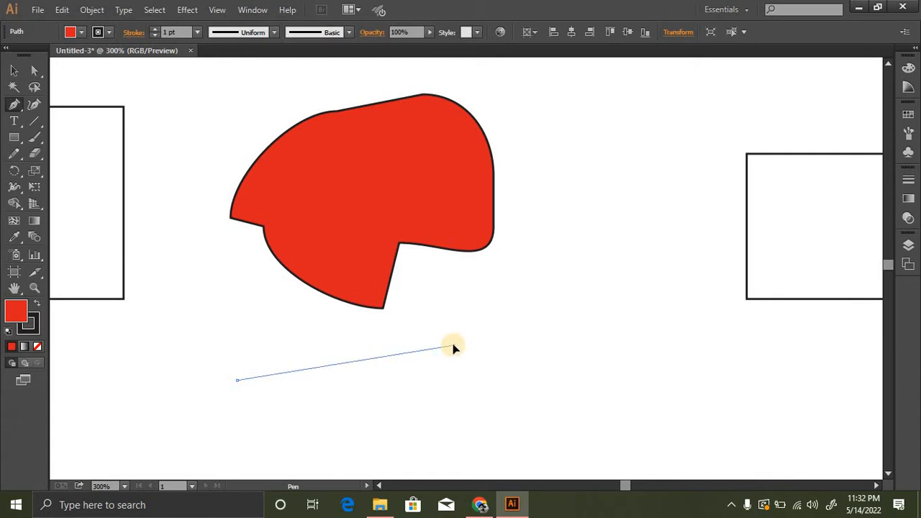
left_click_drag(462, 335, 591, 414)
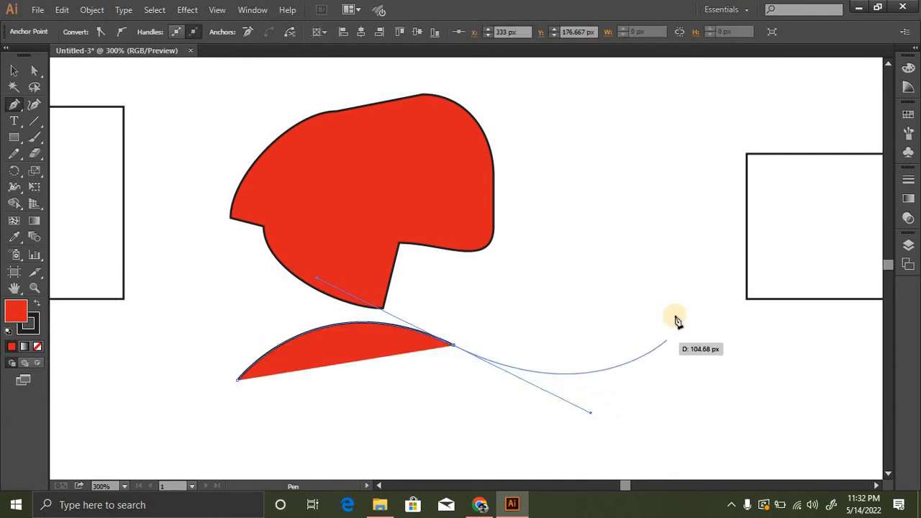
left_click(643, 284)
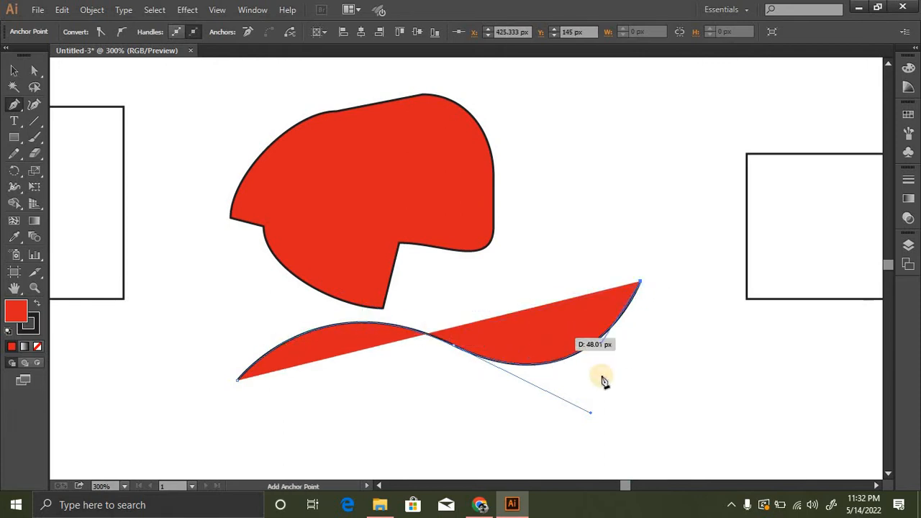
left_click_drag(603, 381, 361, 366)
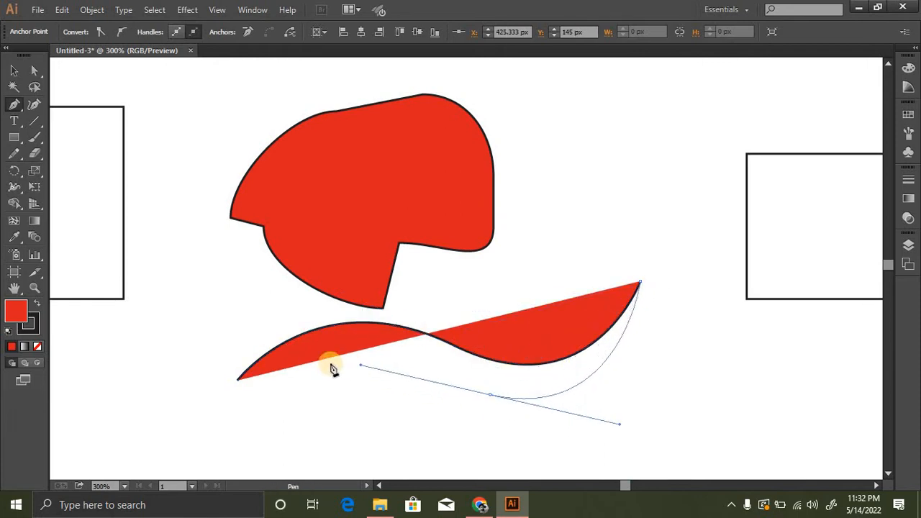
left_click_drag(237, 380, 119, 382)
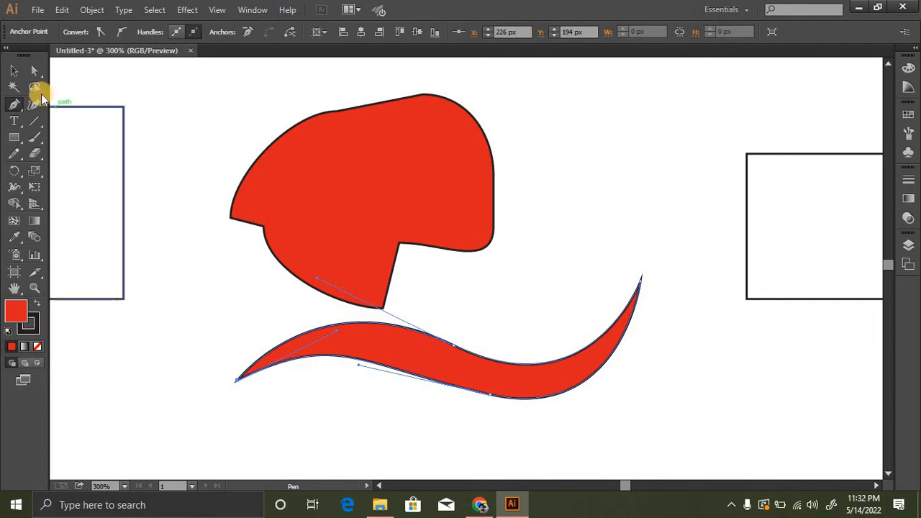
- Move the whole wave shape to the left and slightly down with the Selection tool, and deselect it
left_click(13, 70)
left_click(448, 386)
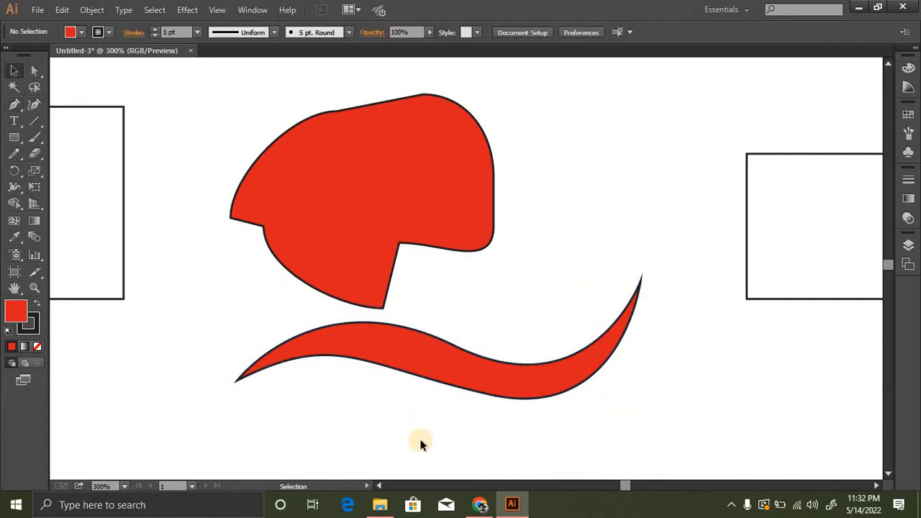
left_click_drag(422, 353, 361, 372)
left_click(430, 343)
left_click_drag(294, 359, 308, 369)
left_click(173, 307)
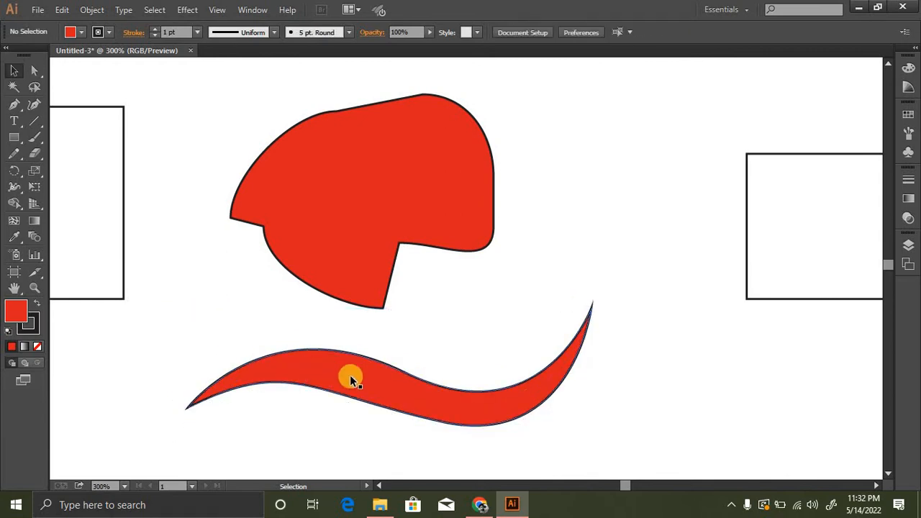
left_click_drag(409, 377, 379, 351)
left_click(348, 327)
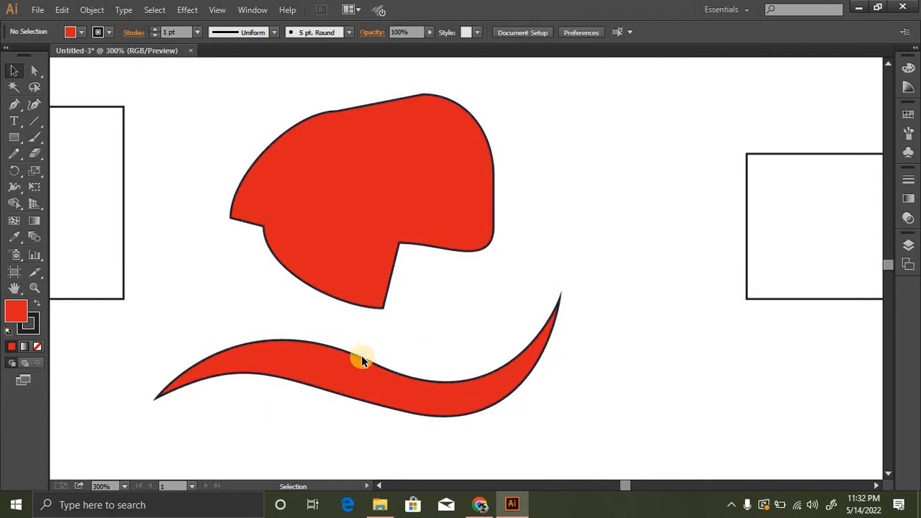
left_click_drag(274, 364, 264, 353)
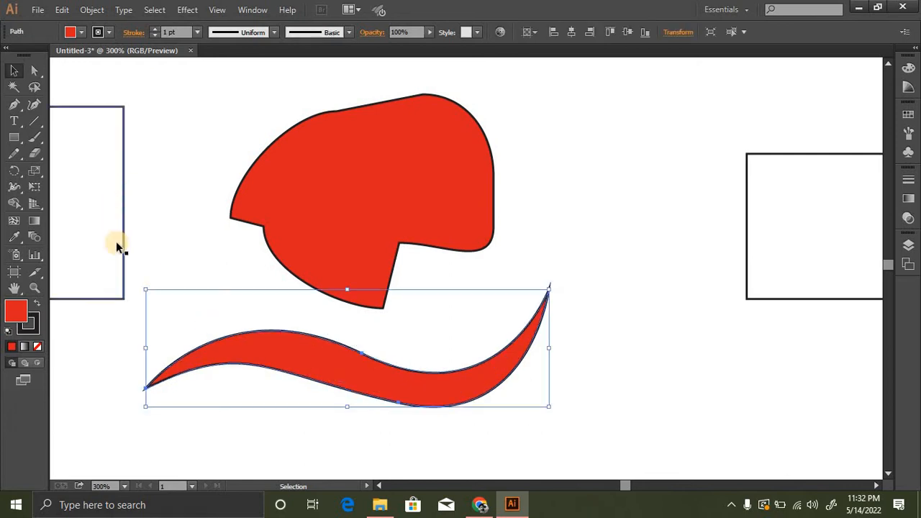
left_click(419, 333)
left_click(392, 341, "ctrl")
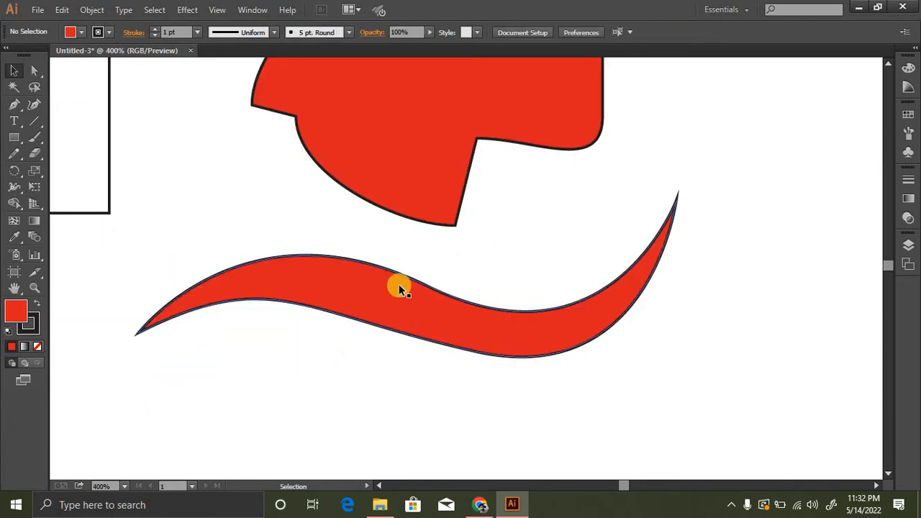
- Add three anchor points along the left hump of the wave's upper edge with the Add Anchor Point tool
left_click(374, 303)
left_click(18, 108)
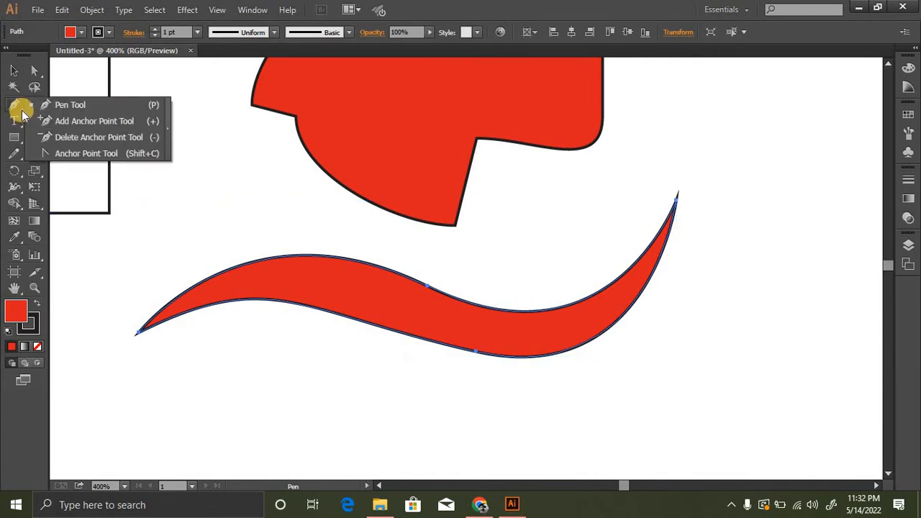
left_click(21, 112)
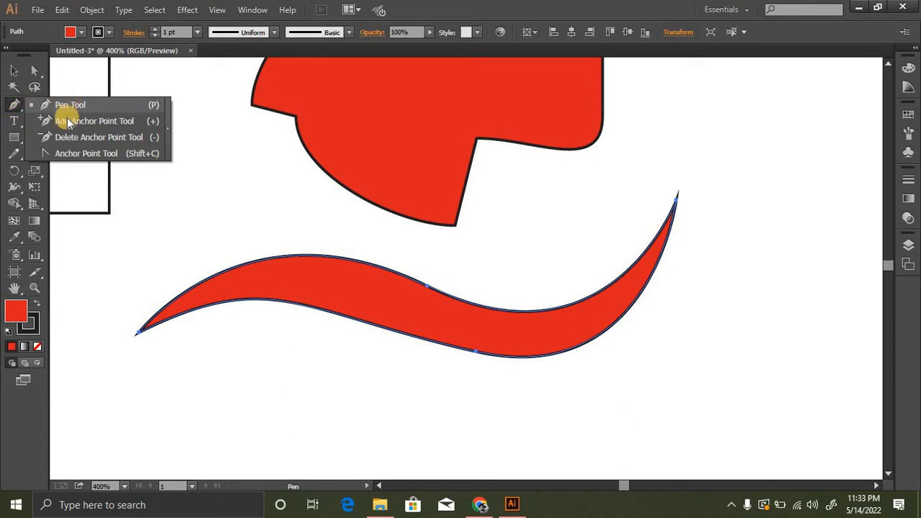
left_click(117, 123)
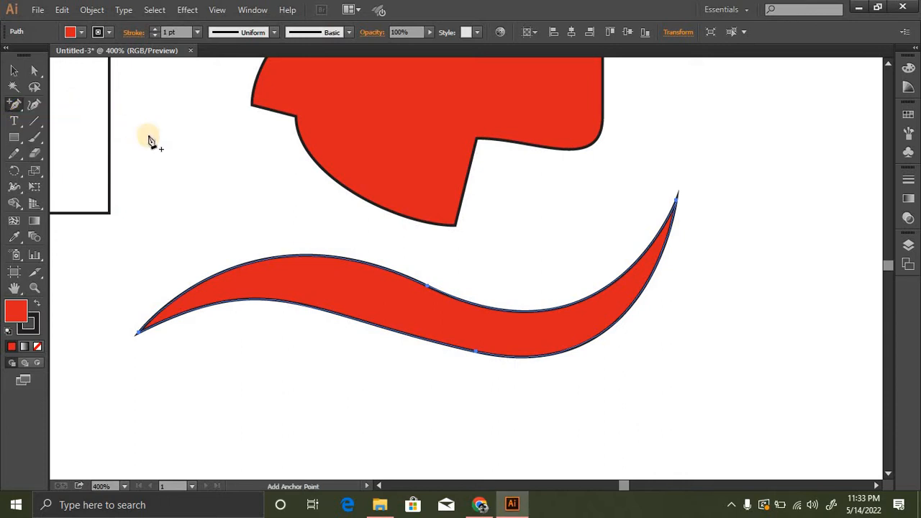
left_click(427, 288)
left_click(477, 353)
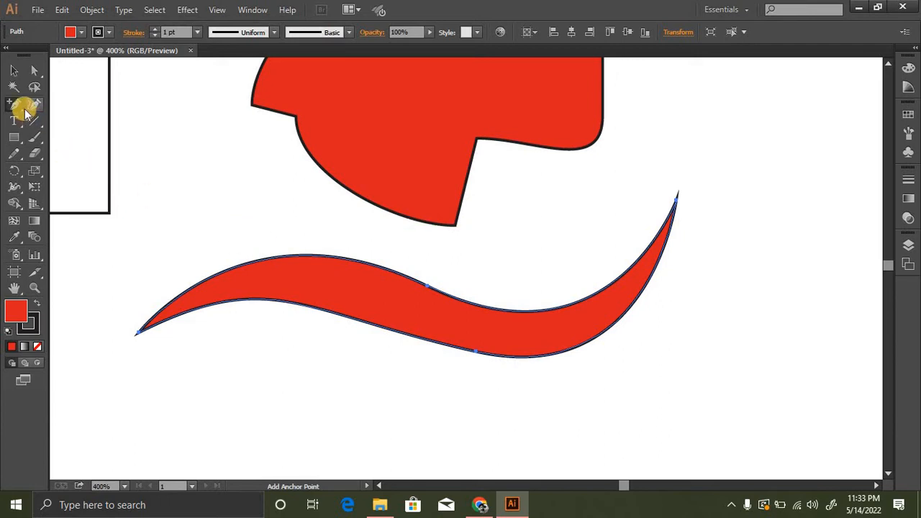
left_click_drag(21, 111, 58, 124)
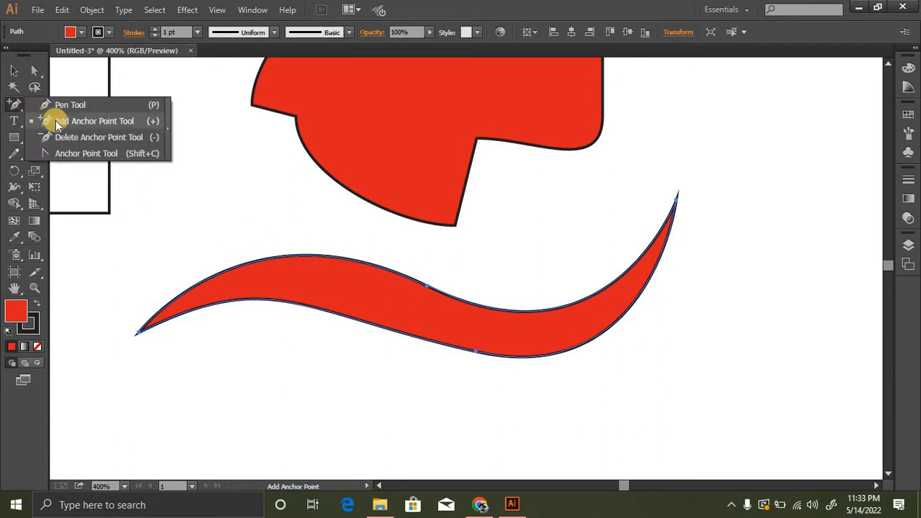
left_click(122, 122)
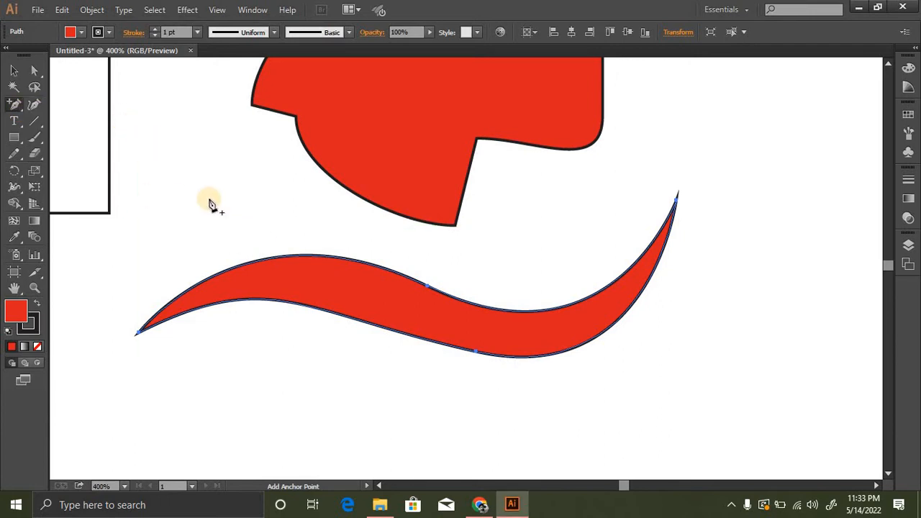
left_click(264, 264)
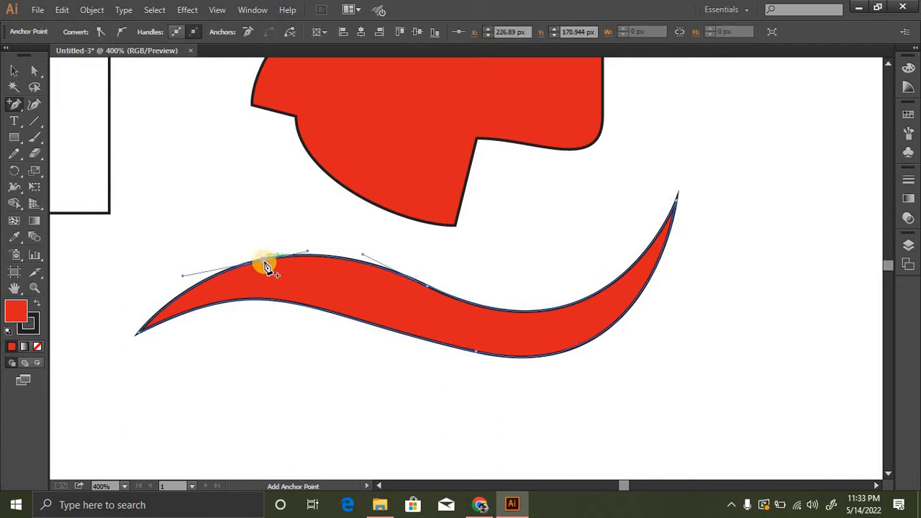
left_click(326, 257)
left_click(371, 267)
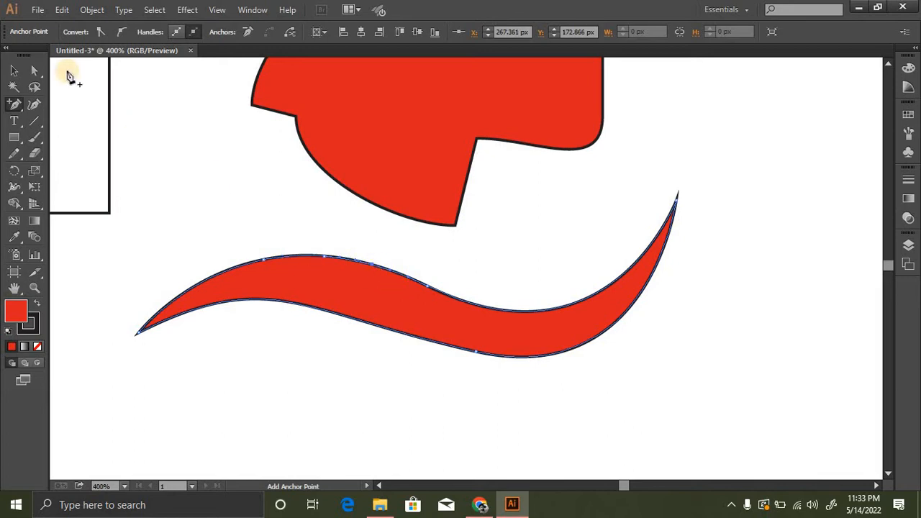
- Raise the three added anchor points with the Direct Selection tool to bulge the wave's upper edge upward
left_click(34, 71)
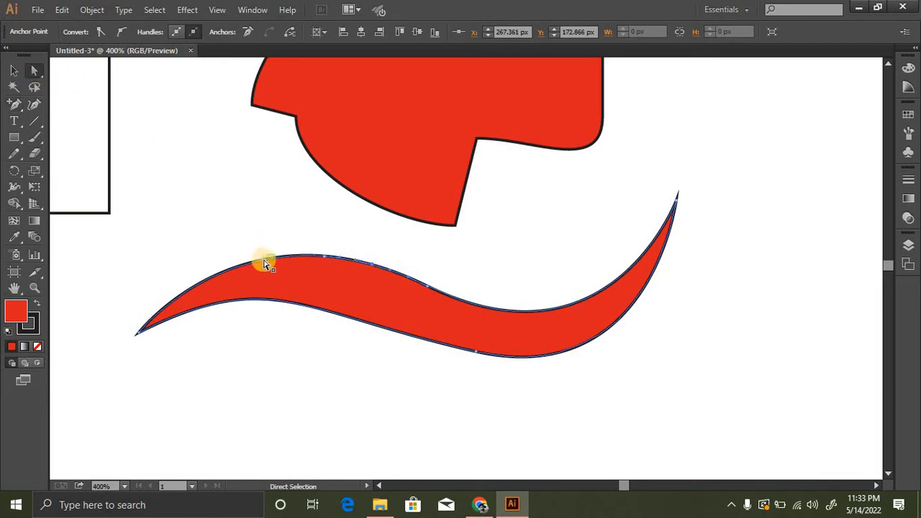
left_click_drag(269, 259, 235, 218)
left_click_drag(325, 257, 316, 230)
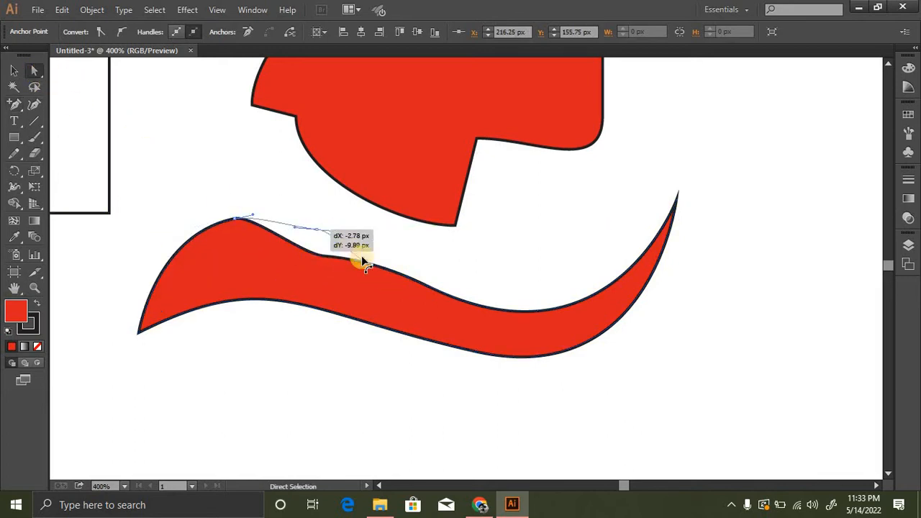
left_click_drag(362, 257, 375, 245)
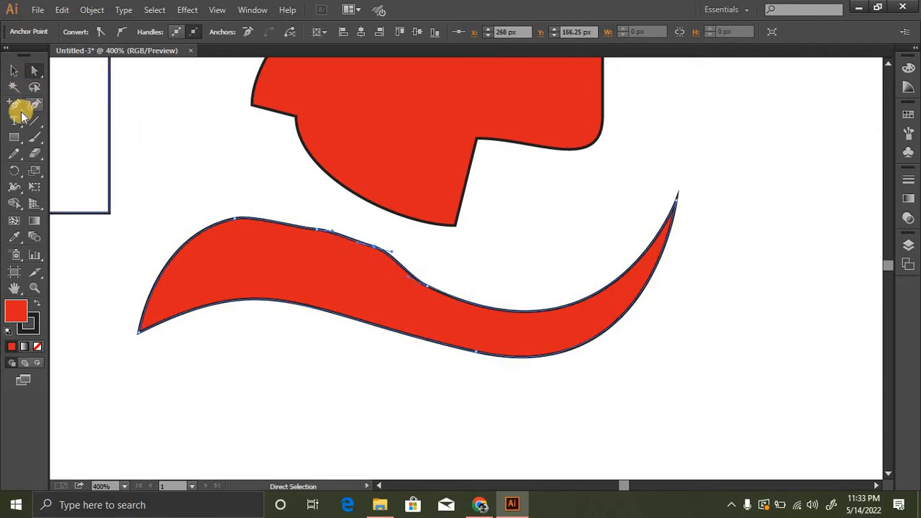
- Remove the three raised anchor points from the wave's upper edge with the Delete Anchor Point tool
left_click_drag(22, 115, 80, 138)
left_click(236, 220)
left_click(316, 231)
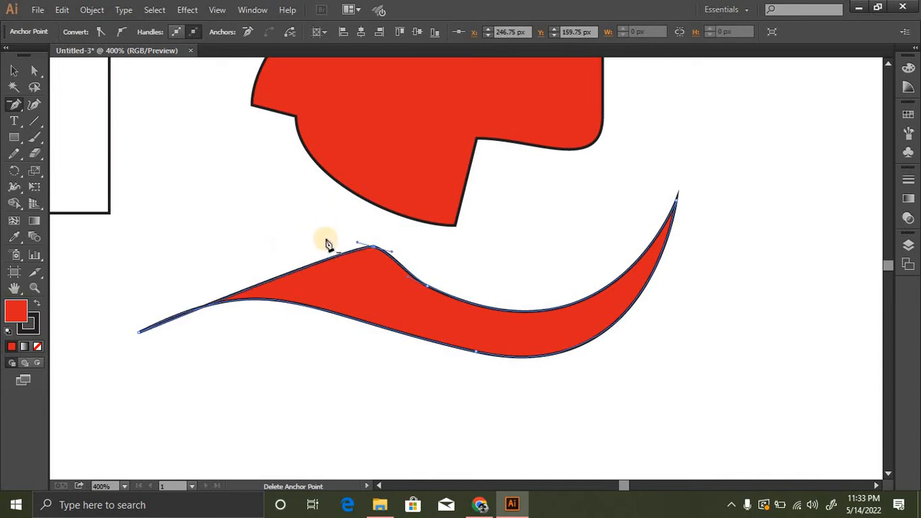
left_click(373, 246)
left_click(427, 290)
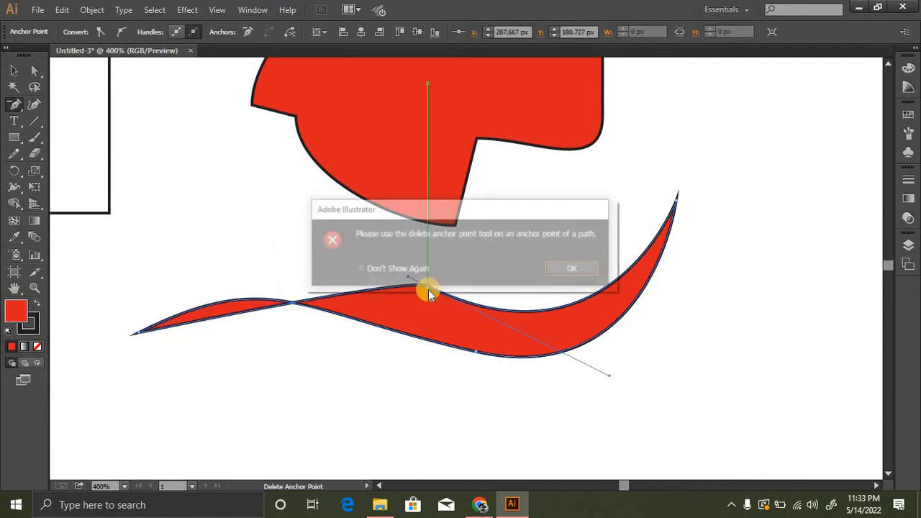
left_click(554, 271)
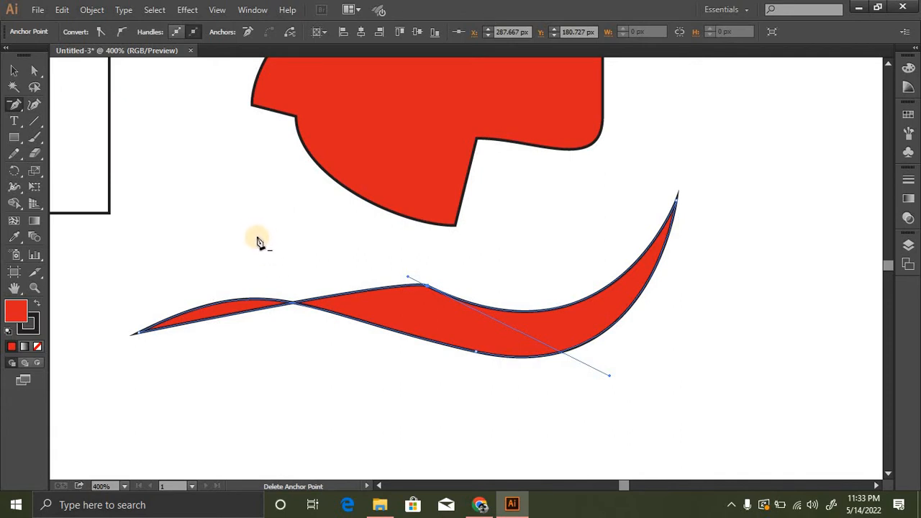
- Add anchor points with the Pen tool on the wave's straightened upper edge, just left of its middle anchor
left_click_drag(16, 106, 62, 119)
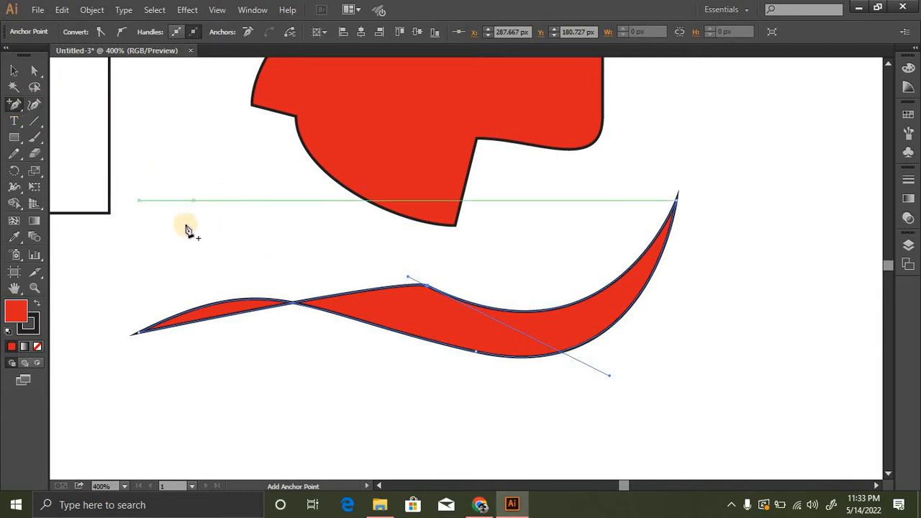
left_click_drag(21, 111, 57, 103)
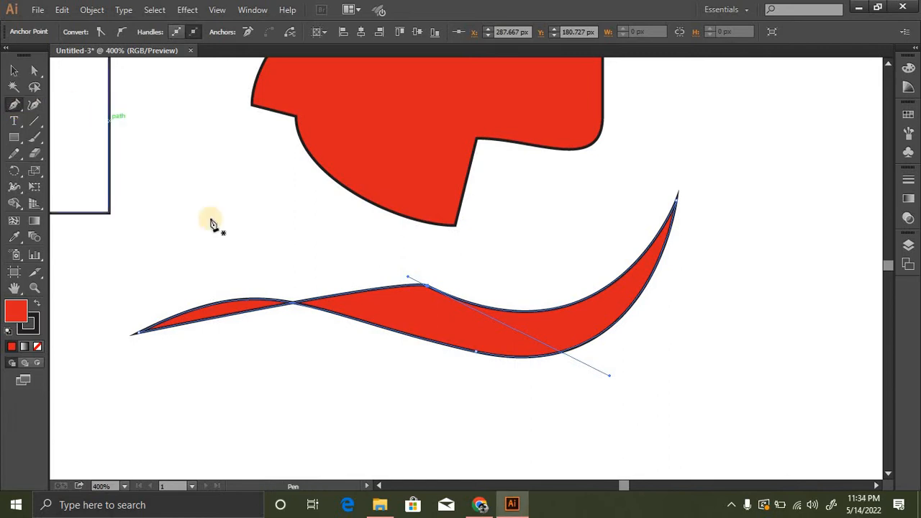
left_click(371, 298)
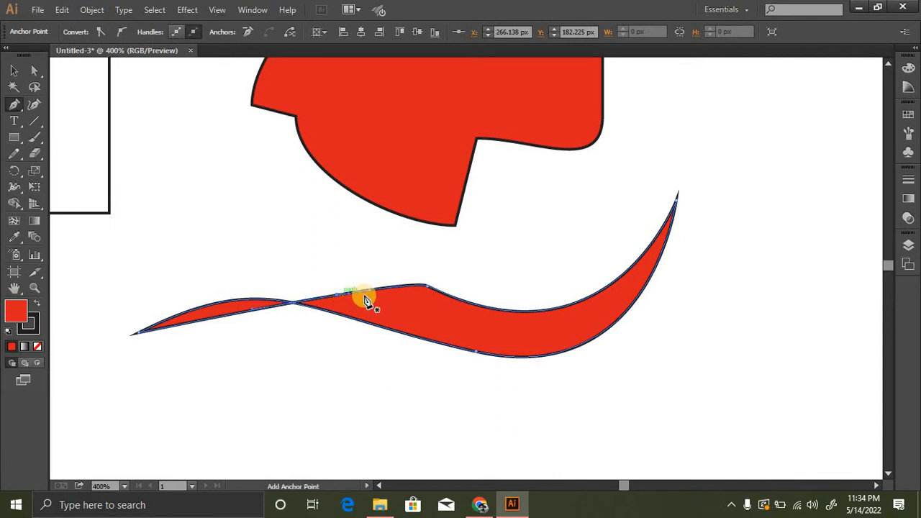
left_click(395, 287)
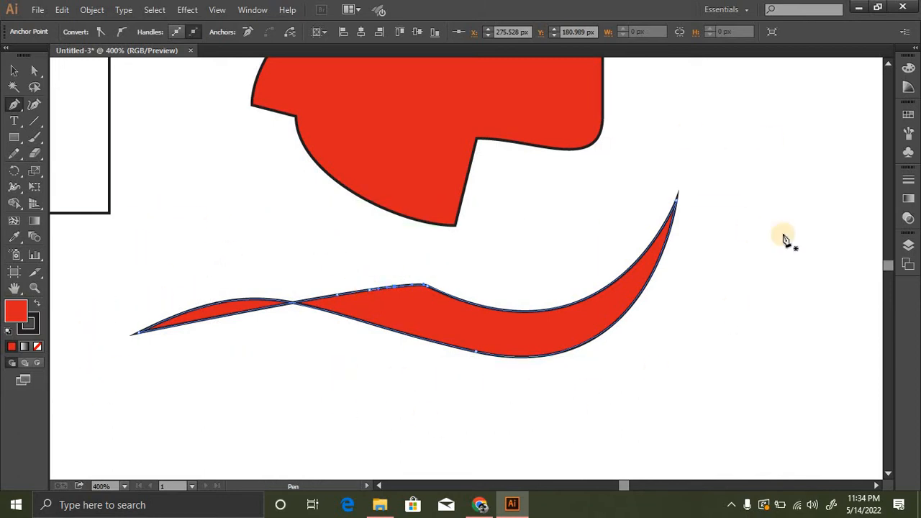
- Add point text reading "Ai & Ps Solution" in the blank area above the wave's left part with the Type tool
left_click(15, 122)
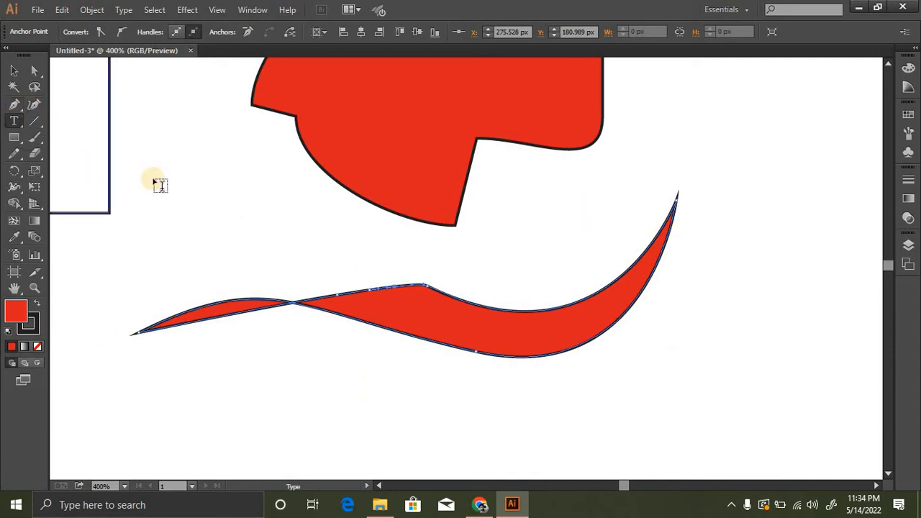
left_click(165, 240)
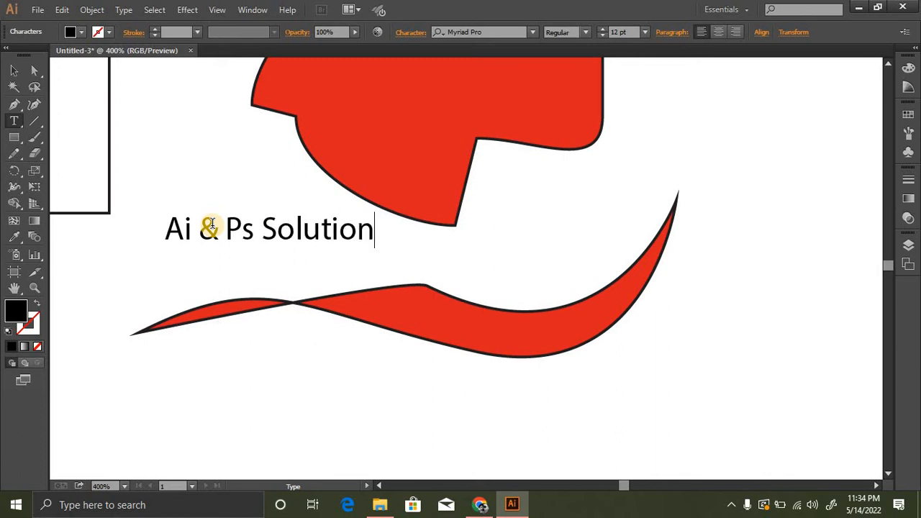
left_click(14, 70)
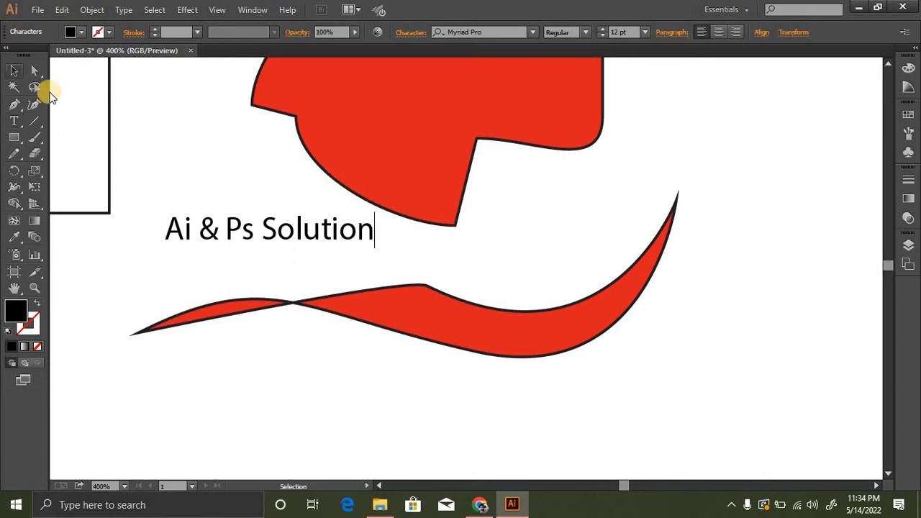
- Move the "Ai & Ps Solution" text into the blank area to the right of the wave's pointed tip
left_click_drag(458, 243, 644, 235)
key("space")
left_click_drag(684, 264, 458, 201)
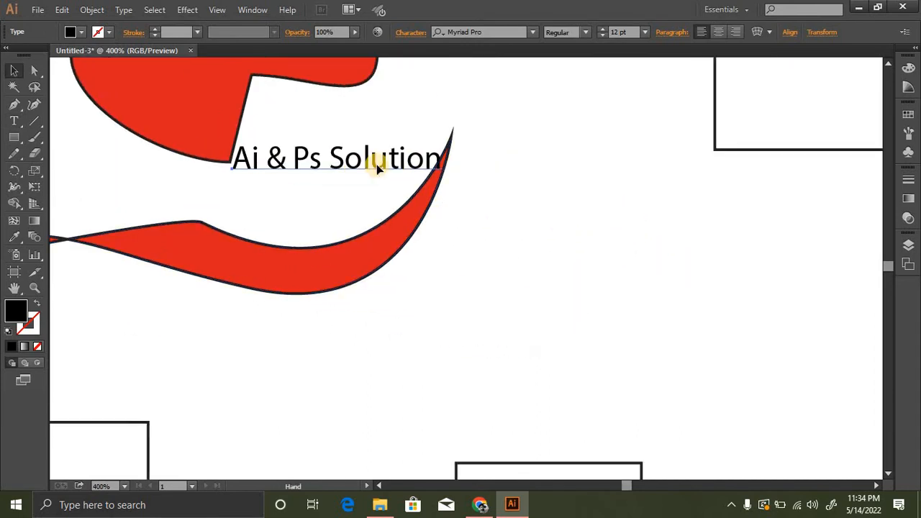
left_click_drag(377, 164, 616, 242)
key("space")
left_click_drag(464, 246, 398, 187)
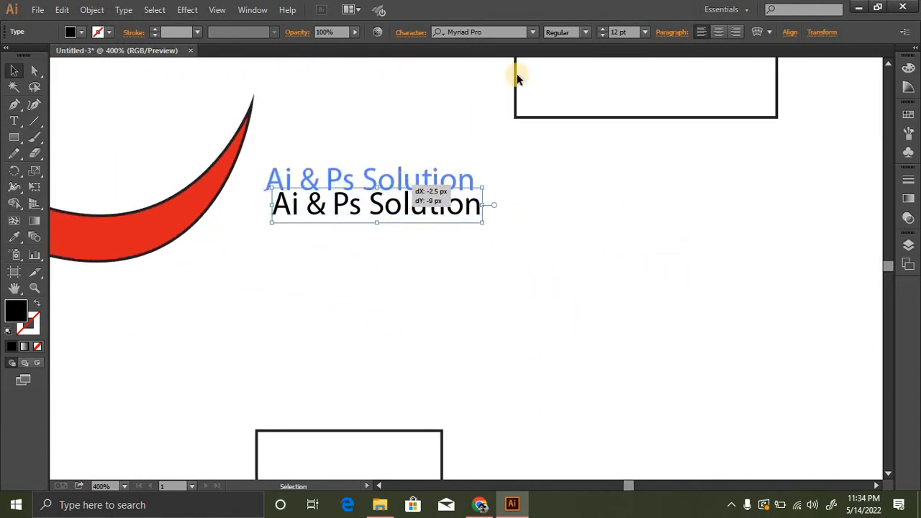
- Set the "Ai & Ps Solution" text's font size to 22 pt and deselect it
scroll(623, 38, "up", 8)
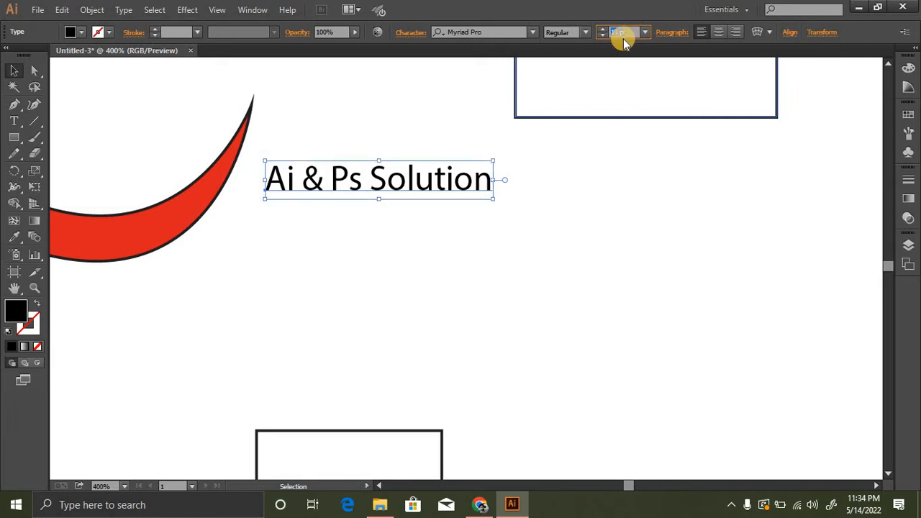
scroll(623, 38, "up", 2)
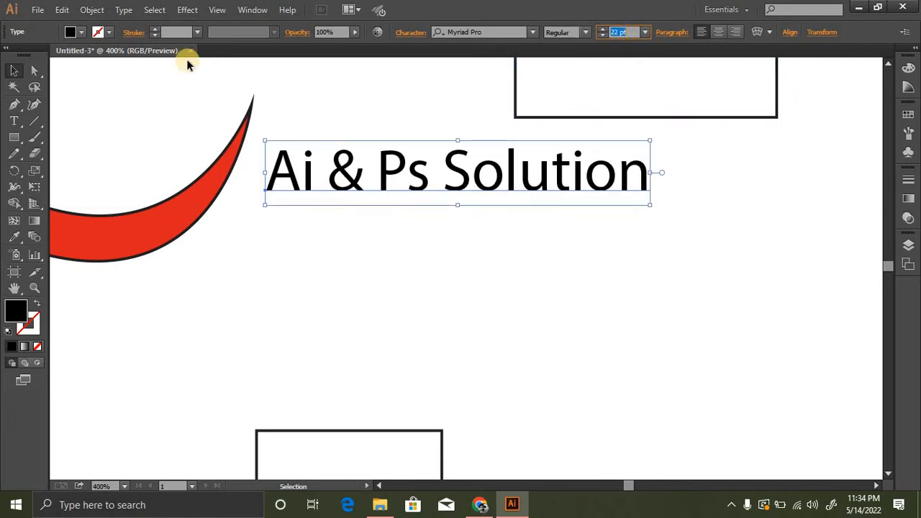
left_click(499, 200)
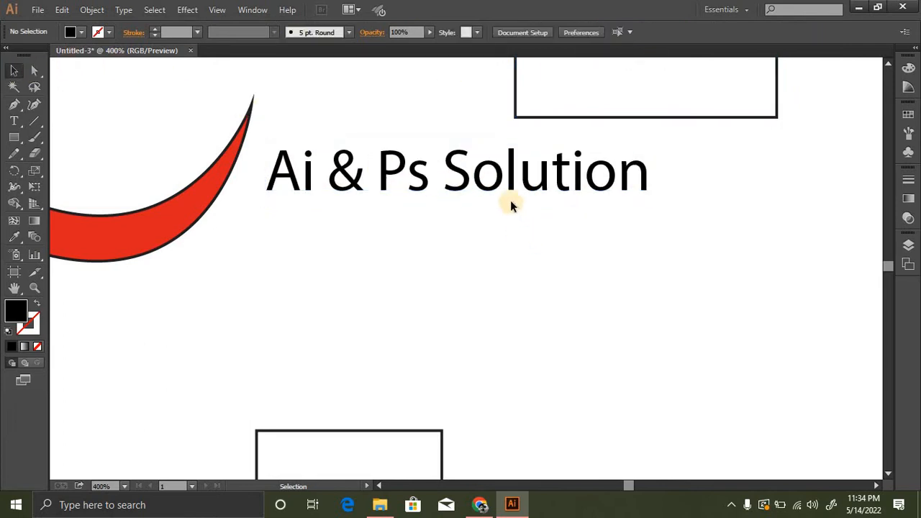
- Enlarge the text proportionally about its centre to about 41 pt, and squeeze it narrower using its bounding box
left_click(512, 203)
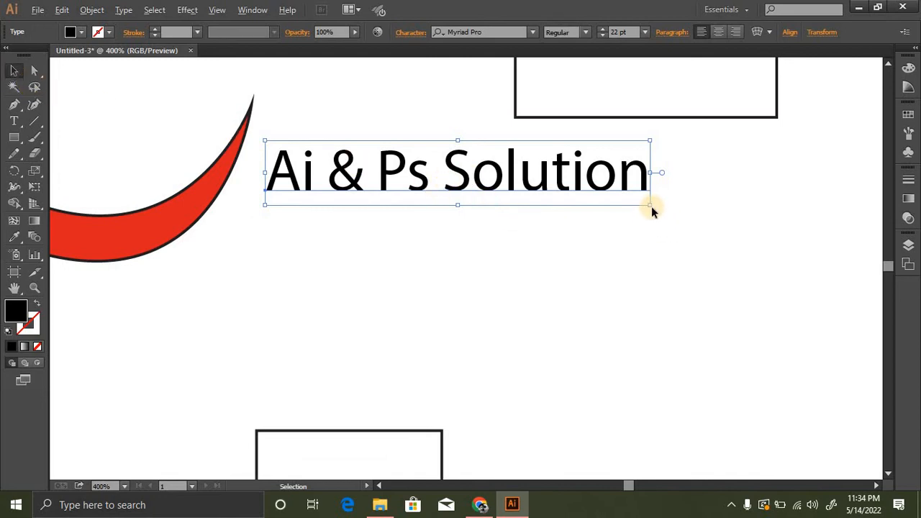
left_click_drag(651, 206, 781, 307)
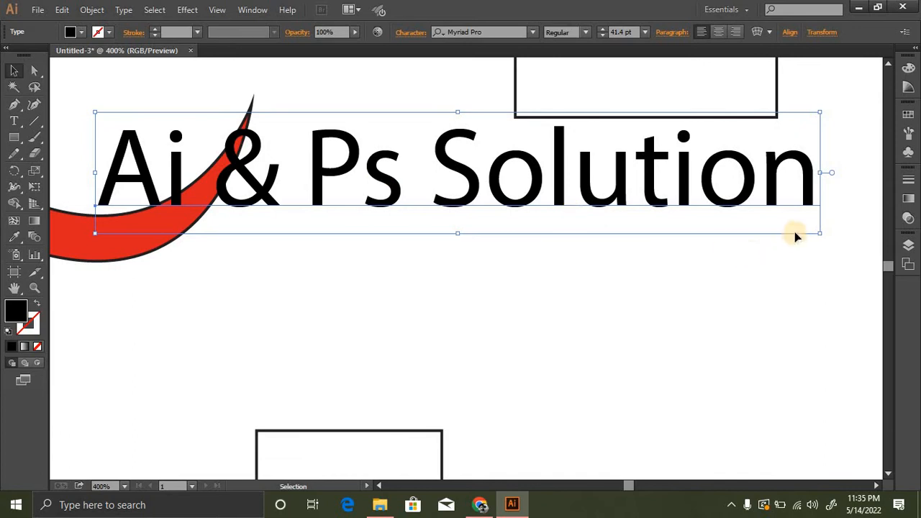
left_click_drag(819, 235, 553, 233)
- Move the resized text back to the right of the wave, stretch it taller and deselect it
left_click(580, 211)
left_click_drag(404, 182, 493, 207)
left_click_drag(425, 200, 520, 222)
left_click_drag(379, 246, 373, 276)
left_click(368, 289)
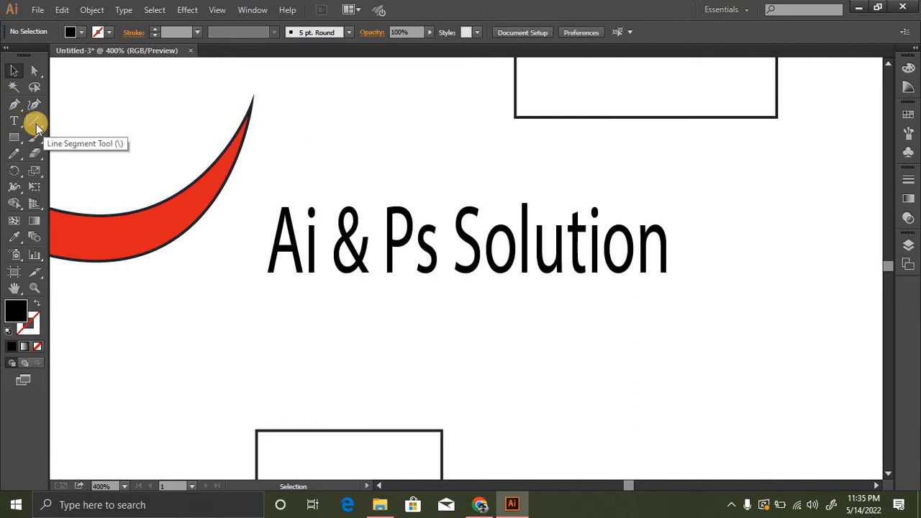
left_click_drag(14, 121, 61, 121)
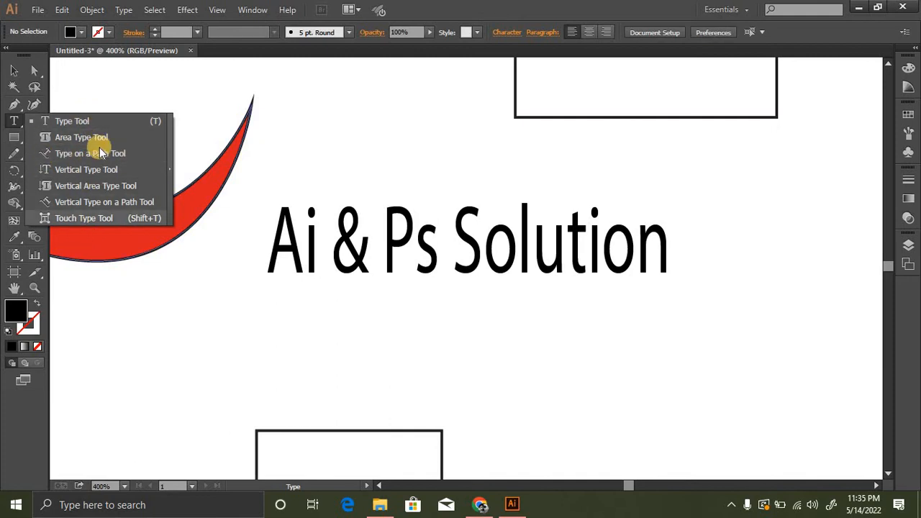
left_click(16, 123)
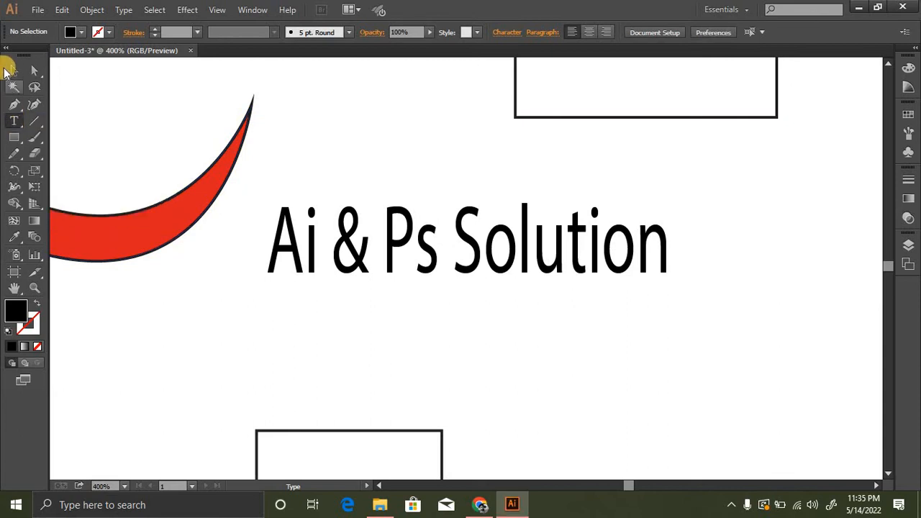
- Draw three nearly horizontal lines above the text with the Line Segment tool, applying a solid black stroke before the last one
left_click(34, 122)
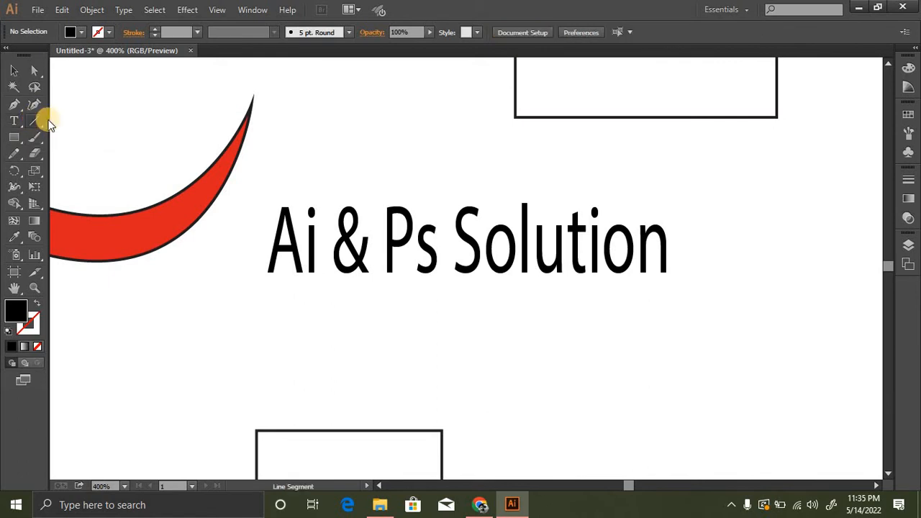
mouse_move(287, 182)
left_mouse_down()
mouse_move(627, 162)
mouse_move(620, 169)
left_mouse_up()
left_click_drag(307, 148, 509, 144)
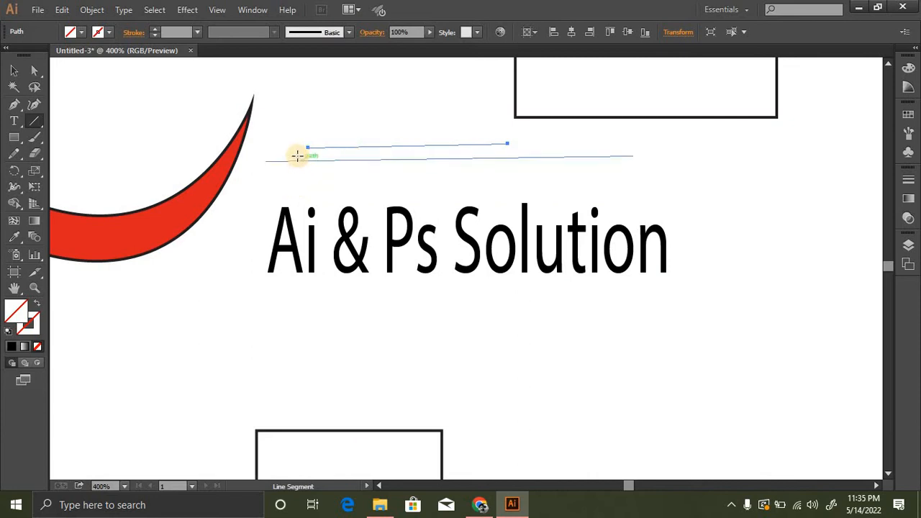
left_click(12, 346)
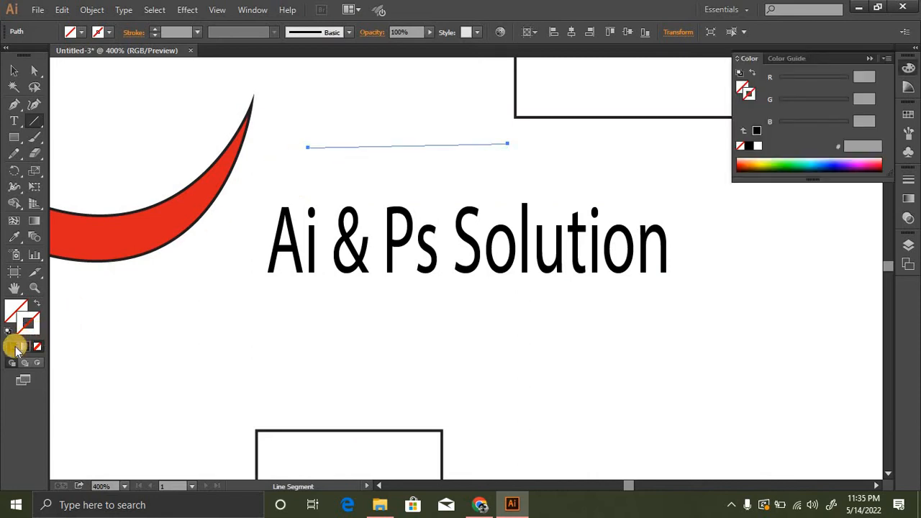
left_click_drag(287, 178, 568, 161)
- Draw one exactly horizontal line just above the text and another just below its baseline
left_click(468, 245, "ctrl")
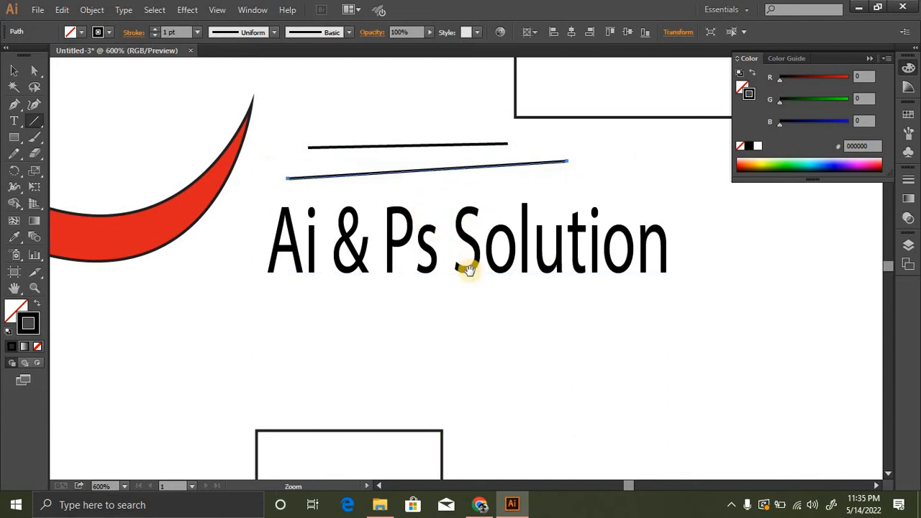
left_click_drag(442, 275, 370, 300)
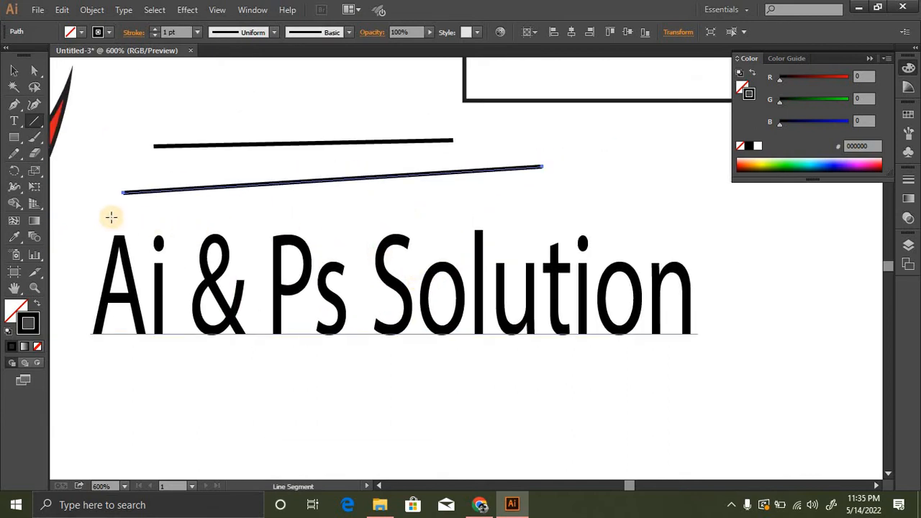
left_click_drag(106, 215, 733, 207)
scroll(367, 247, "down", 3)
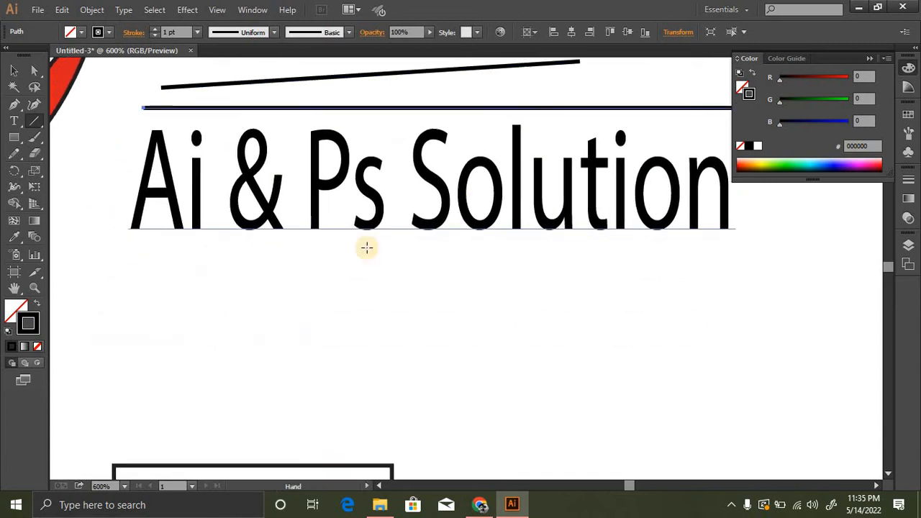
left_click_drag(114, 232, 725, 235)
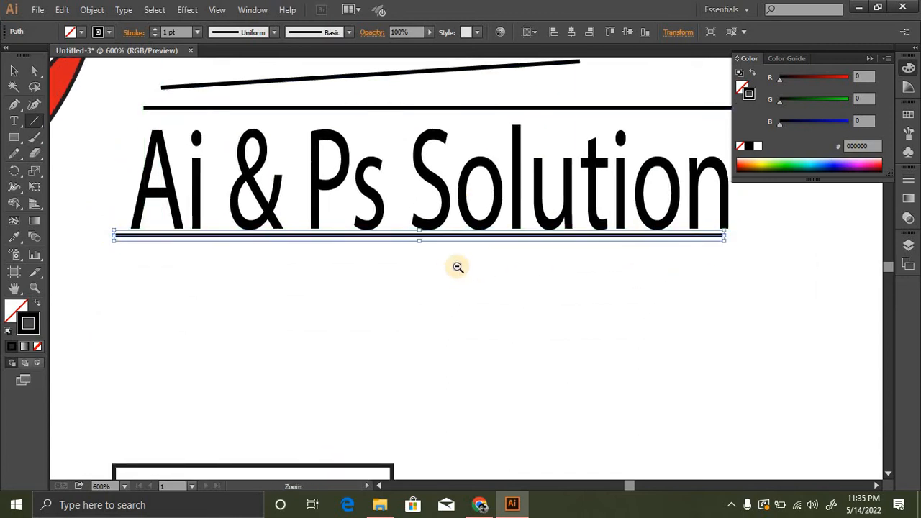
- Draw two vertical lines and two crossing 45° diagonal lines over the "Solution" part of the text
left_click(459, 267, "ctrl+alt")
left_click_drag(504, 246, 435, 259)
mouse_move(514, 107)
left_mouse_down()
mouse_move(506, 305)
mouse_move(515, 344)
left_mouse_up()
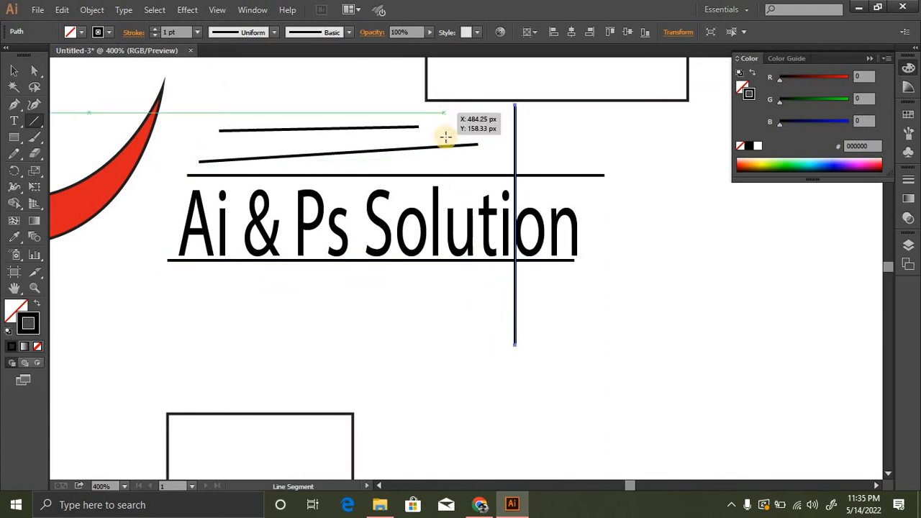
left_click_drag(442, 106, 442, 342)
mouse_move(592, 117)
left_mouse_down()
mouse_move(344, 311)
mouse_move(371, 336)
left_mouse_up()
mouse_move(365, 120)
left_mouse_down()
mouse_move(635, 324)
mouse_move(601, 355)
left_mouse_up()
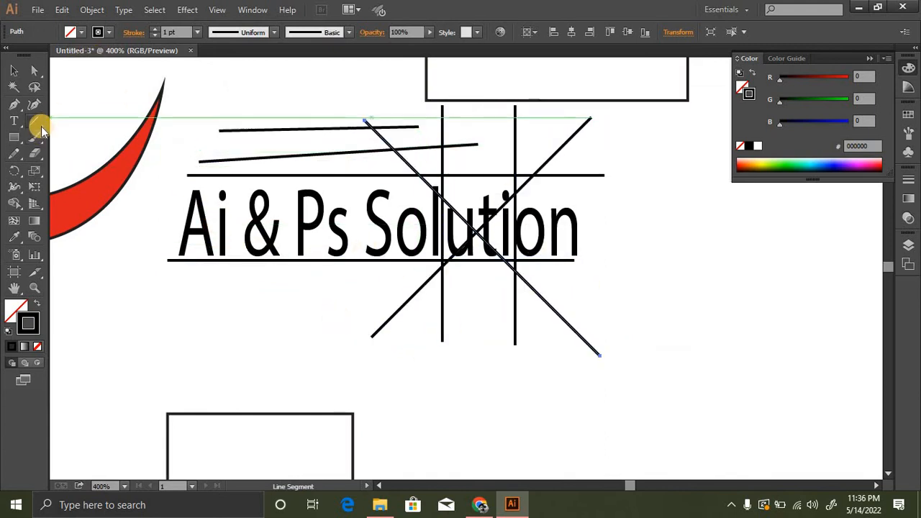
- Draw seven arcs with the Arc tool, two below and across the text and five to its right
left_click_drag(41, 124, 75, 137)
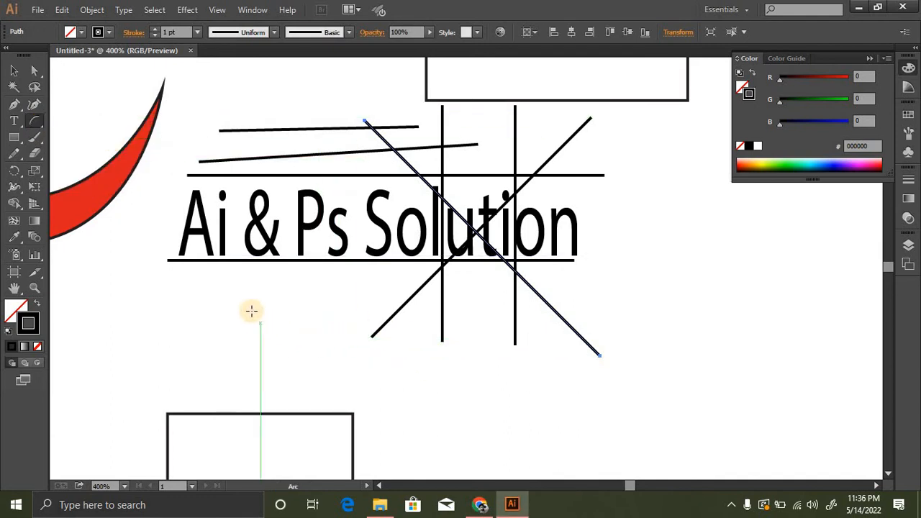
mouse_move(252, 310)
left_mouse_down()
mouse_move(375, 333)
mouse_move(395, 406)
left_mouse_up()
mouse_move(325, 310)
left_mouse_down()
mouse_move(460, 222)
mouse_move(579, 209)
left_mouse_up()
mouse_move(730, 230)
left_mouse_down()
mouse_move(658, 324)
mouse_move(557, 373)
left_mouse_up()
mouse_move(815, 244)
left_mouse_down()
mouse_move(612, 391)
mouse_move(631, 391)
left_mouse_up()
left_click_drag(698, 210, 603, 368)
left_click_drag(692, 182, 843, 345)
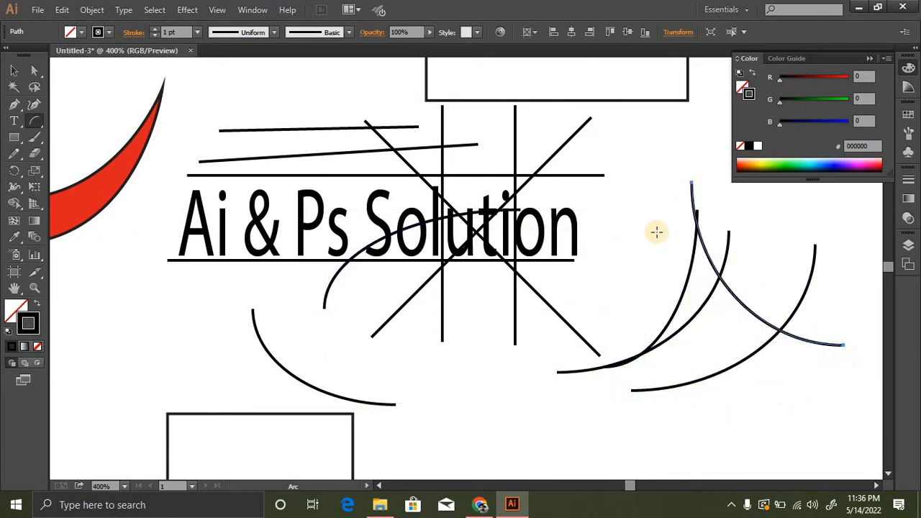
left_click_drag(650, 205, 819, 337)
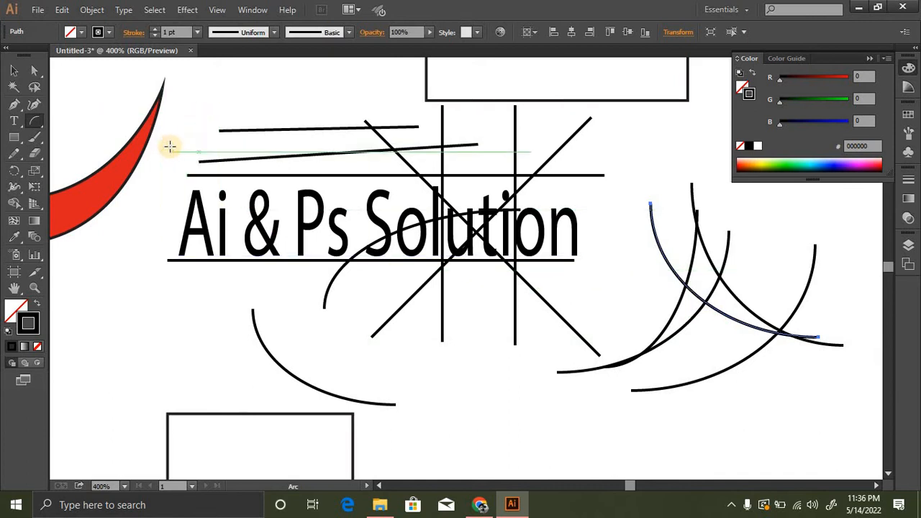
- Draw a curved path with the Pen tool from the wave's pointed tip into the word "Solution", and deselect it
left_click(14, 105)
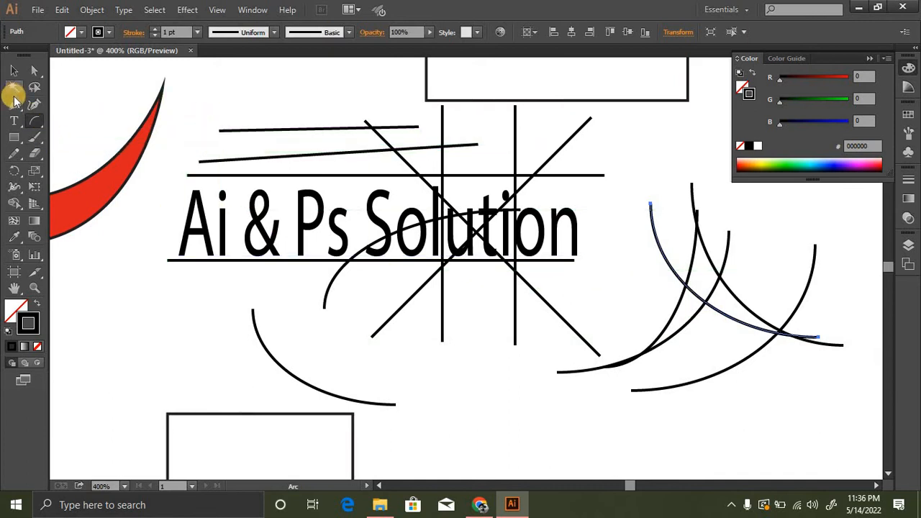
left_click(163, 76)
left_click_drag(443, 244, 529, 425)
left_click(14, 70)
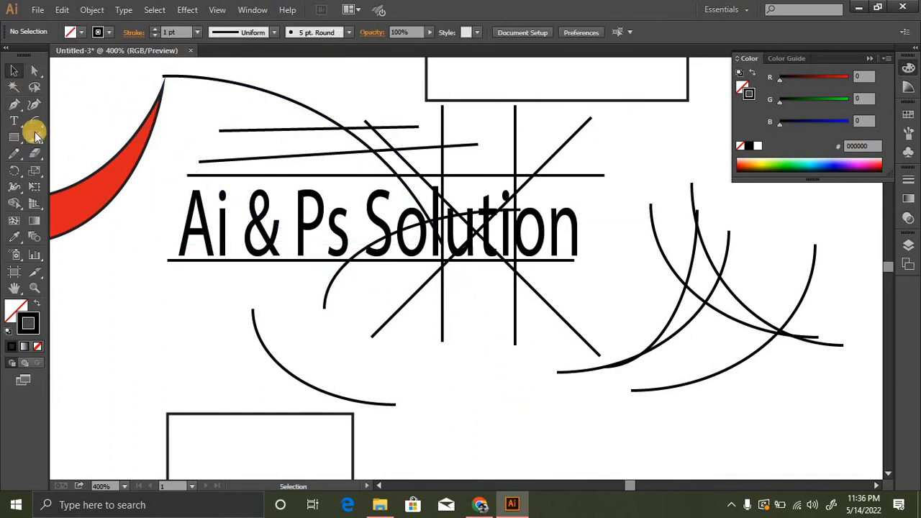
- Draw four spirals with the Spiral tool: one left of the text, one over it and two around its right end
left_click_drag(41, 122, 94, 154)
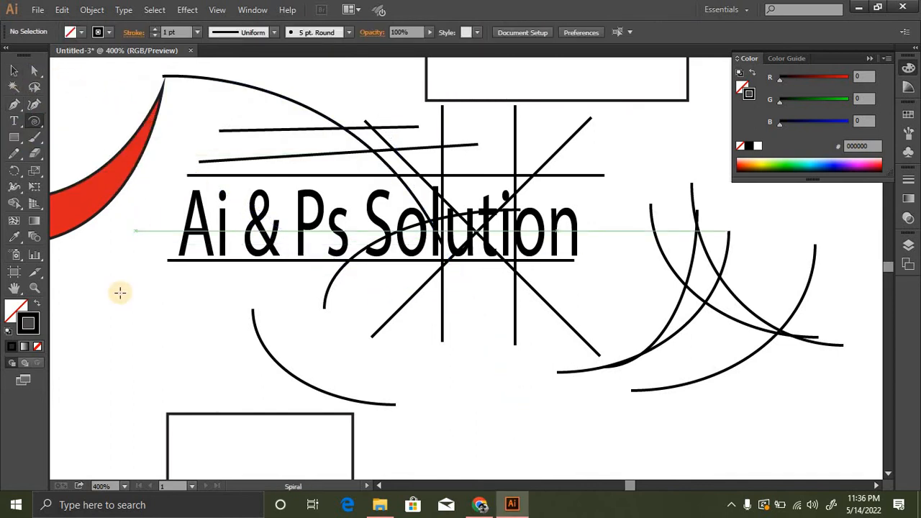
left_click_drag(118, 223, 219, 342)
left_click_drag(320, 186, 394, 288)
left_click_drag(672, 207, 718, 271)
left_click_drag(607, 240, 664, 318)
- Draw a rectangular grid of six columns and six rows in the blank area right of the arcs
key("space")
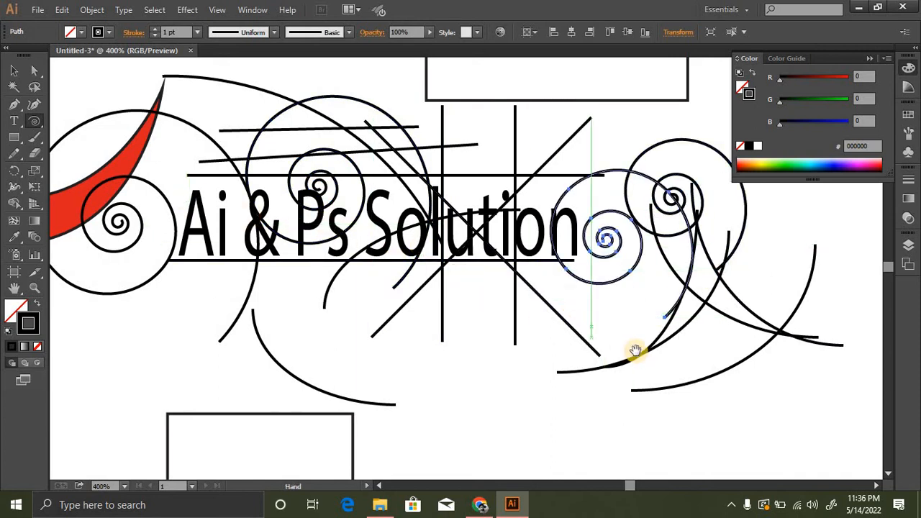
left_click_drag(636, 351, 446, 141)
left_click(487, 256, "ctrl+alt")
left_click_drag(526, 296, 273, 294)
left_click_drag(496, 253, 377, 264)
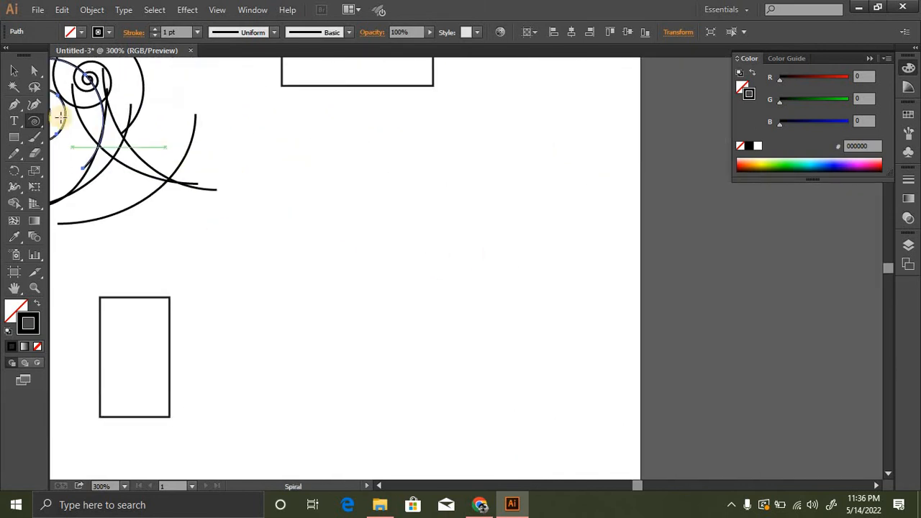
left_click_drag(33, 121, 97, 167)
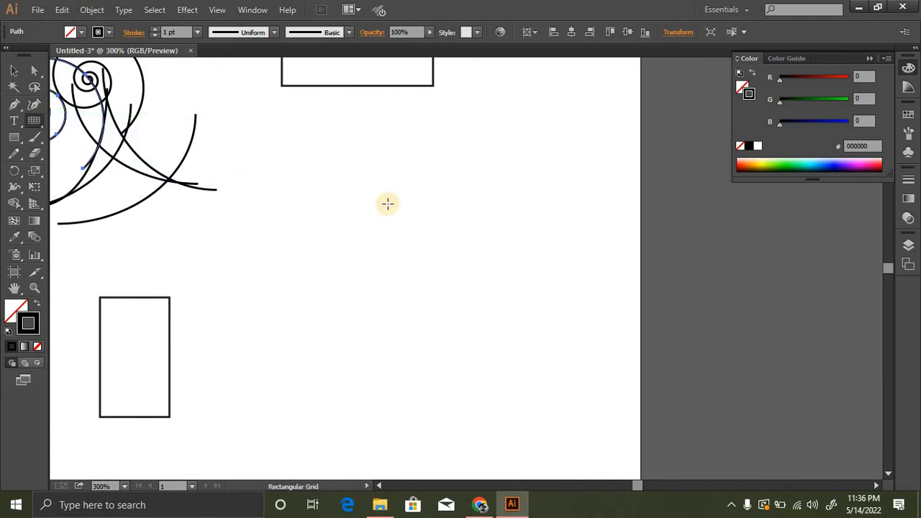
left_click_drag(281, 144, 587, 297)
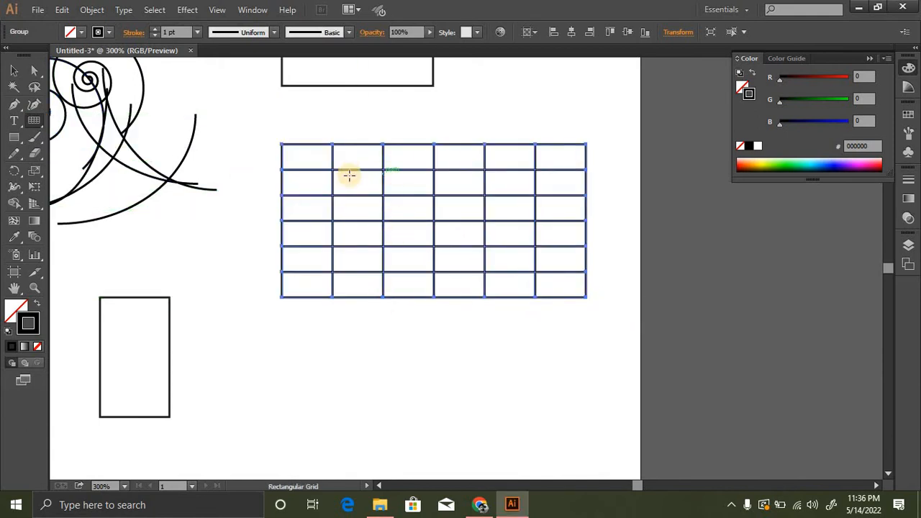
- Draw a smaller six-by-six rectangular grid below the first one, and a tiny grid to its left
left_click_drag(434, 323, 410, 202)
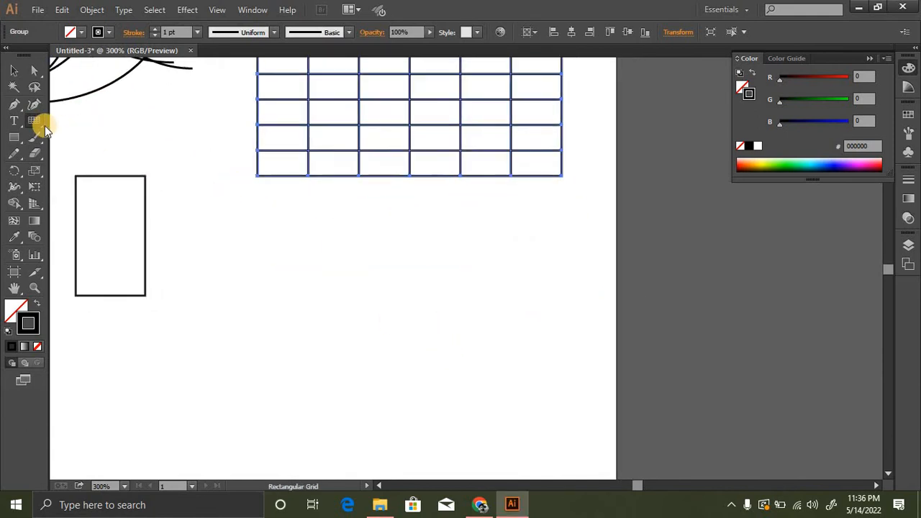
left_click_drag(44, 126, 156, 172)
left_click_drag(281, 216, 514, 346)
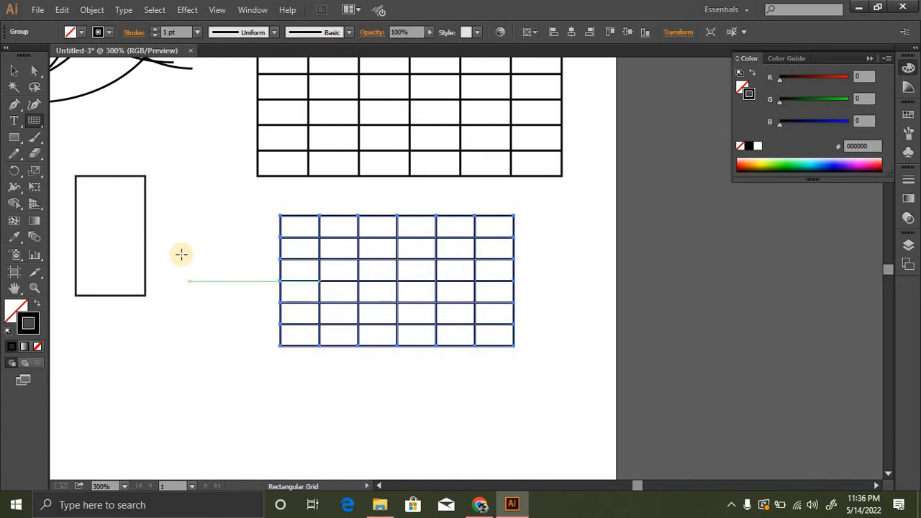
left_click_drag(182, 223, 179, 221)
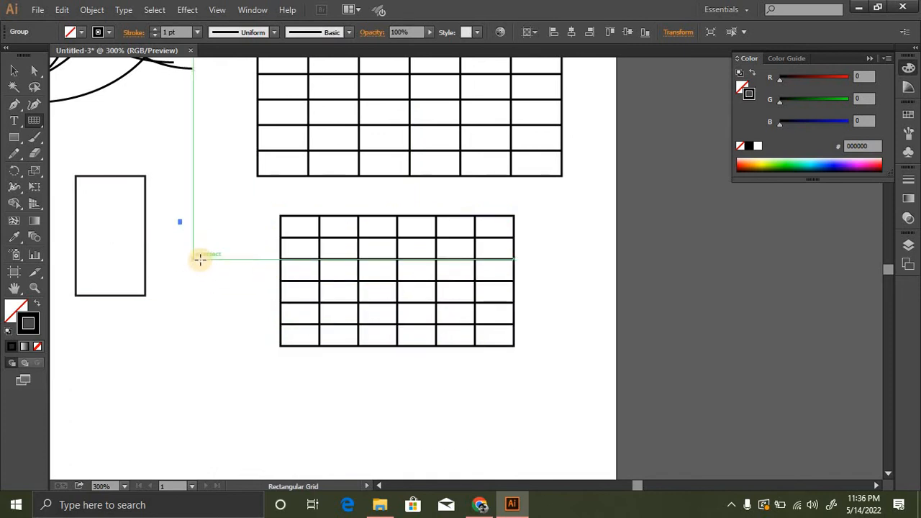
- Draw two more tiny rectangular grids in the blank area beside the smaller six-by-six grid, and deselect them
left_click_drag(195, 258, 202, 260)
left_click_drag(199, 303, 348, 158)
left_click(14, 69)
left_click(150, 133)
- Create a default-size rectangular grid with 20 horizontal and 10 vertical dividers in the blank area below the tall rectangle
left_click(33, 121)
key("space")
left_click_drag(224, 240, 225, 241)
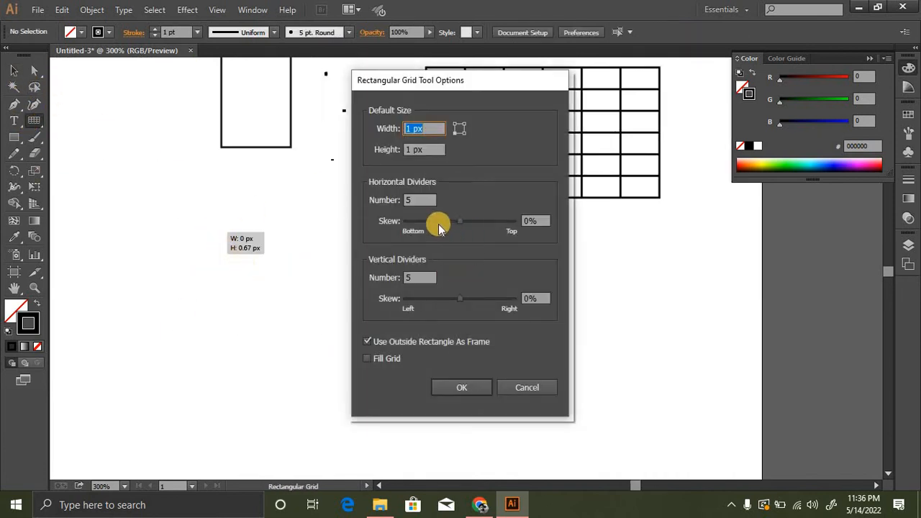
left_click_drag(421, 200, 411, 230)
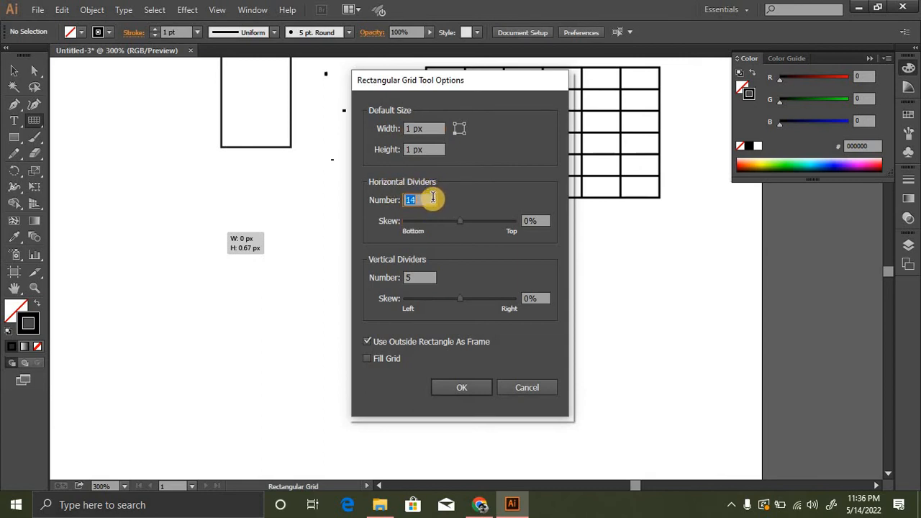
type("20")
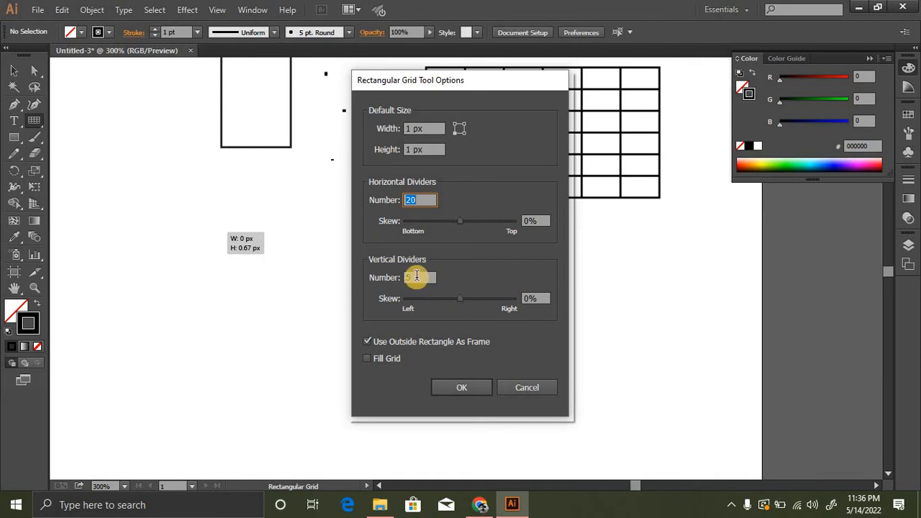
left_click_drag(418, 276, 424, 301)
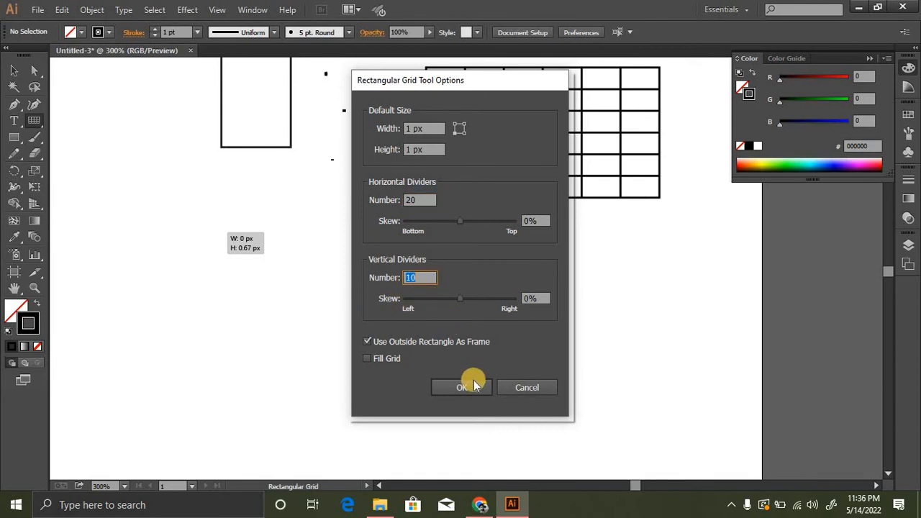
left_click(460, 386)
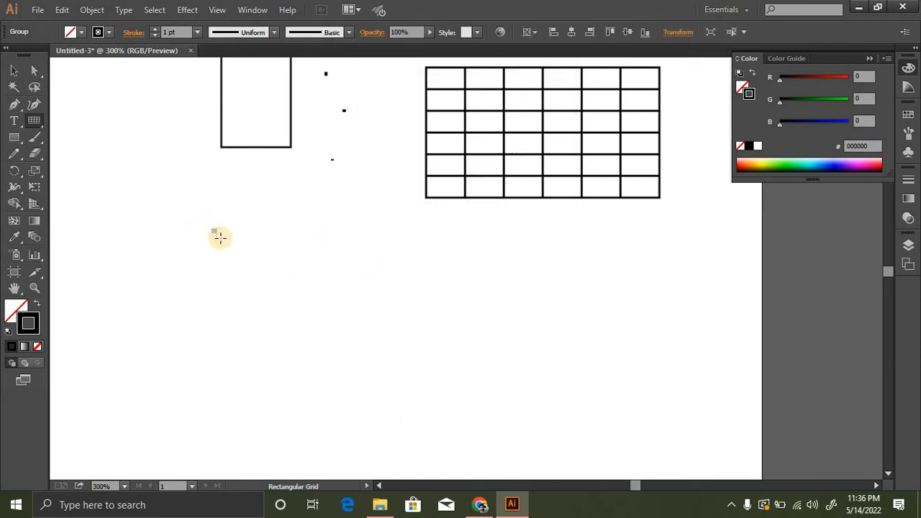
- Scale up the tiny new grid from its lower-right corner until its rows and columns spread apart
key("ctrl+space")
left_click(378, 275, "ctrl")
left_click(379, 275, "ctrl")
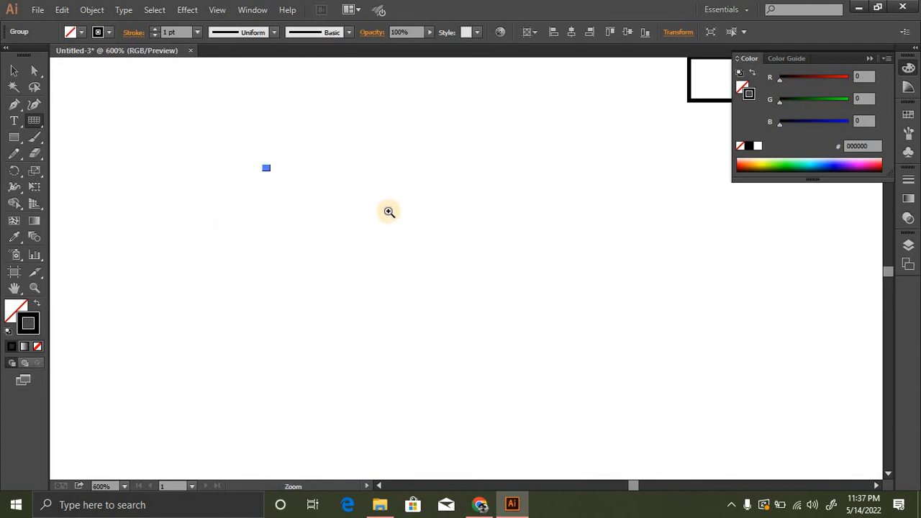
left_click(392, 212, "ctrl")
left_click(410, 260, "ctrl")
left_click(414, 274, "ctrl")
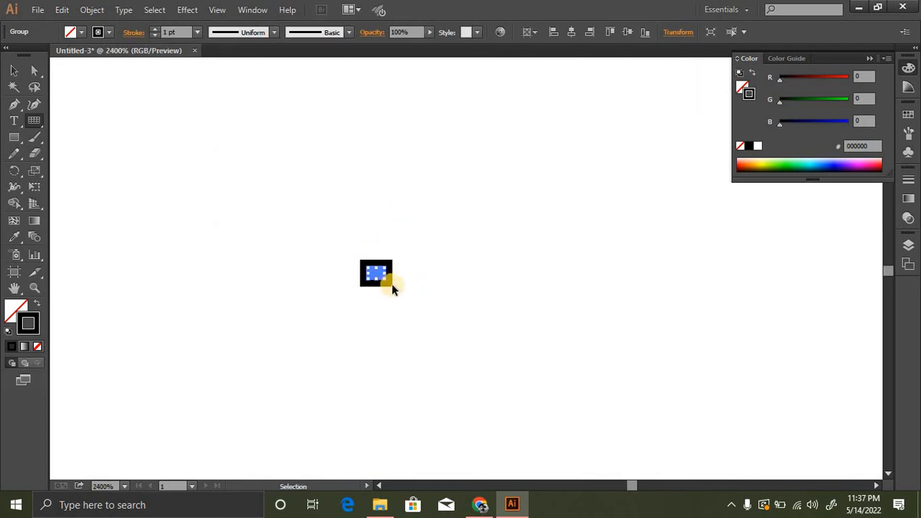
left_click_drag(388, 281, 630, 429)
scroll(455, 300, "up", 1)
scroll(461, 303, "down", 2)
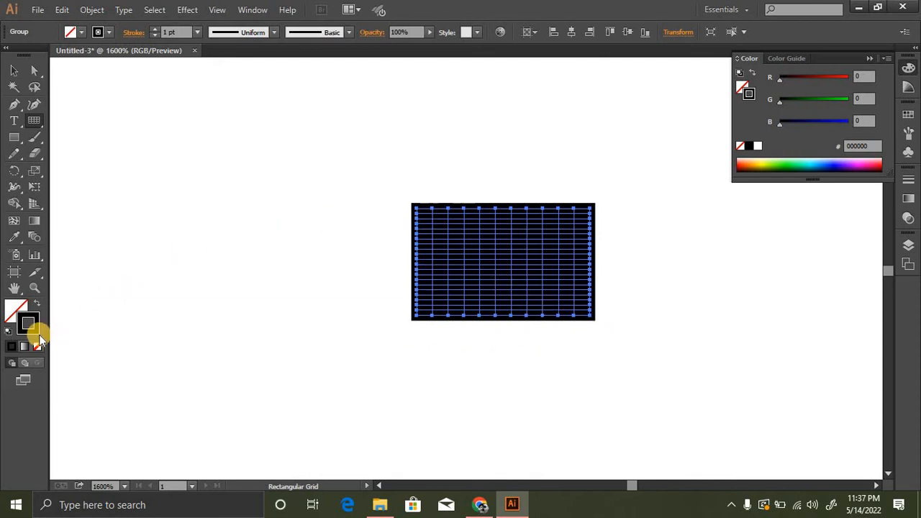
- Enlarge the dense grid proportionally about its centre so that white cells open up between its lines
left_click(12, 73)
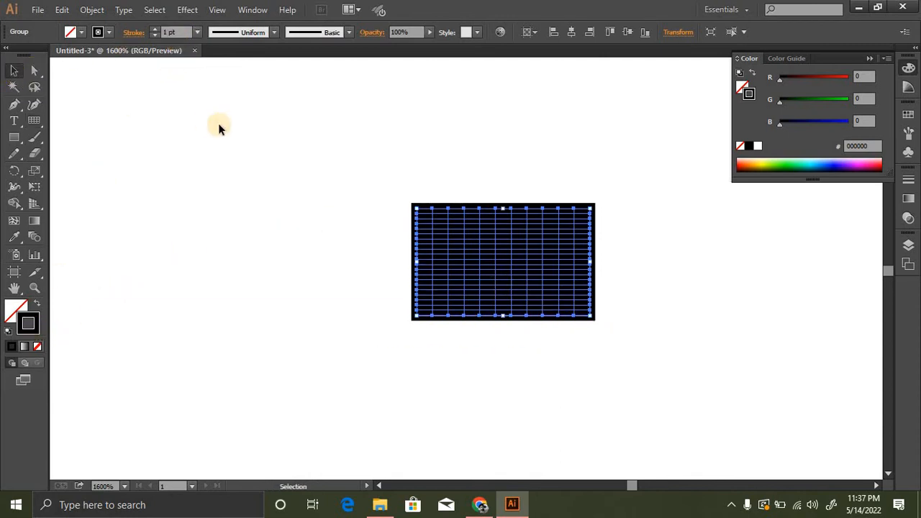
left_click_drag(352, 176, 577, 292)
scroll(499, 281, "down", 1)
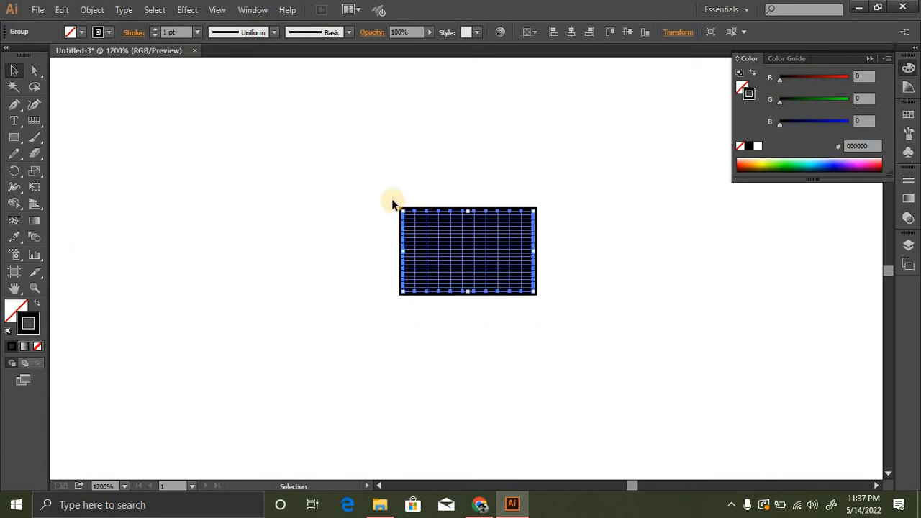
left_click_drag(403, 209, 404, 210)
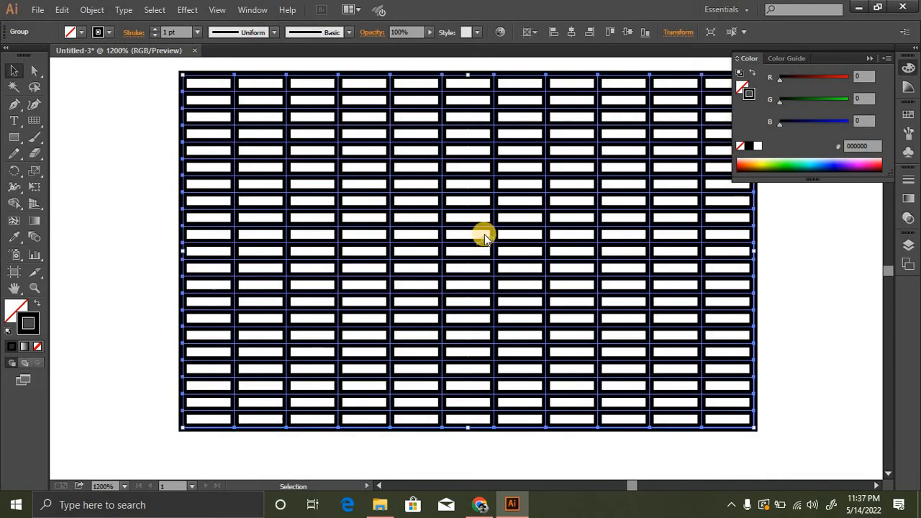
- Enlarge the dense grid once more about its centre until it reaches the tall rectangle's lower edge, and deselect it
left_click(576, 307, "ctrl+alt")
left_click(513, 267, "ctrl+alt")
left_click(512, 271, "ctrl+alt")
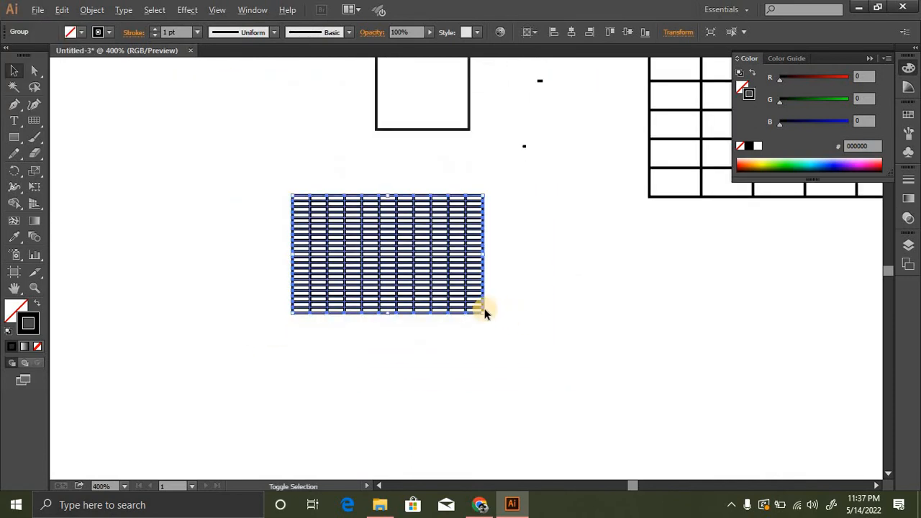
left_click_drag(484, 314, 597, 384)
left_click(639, 314)
left_click(445, 282, "ctrl")
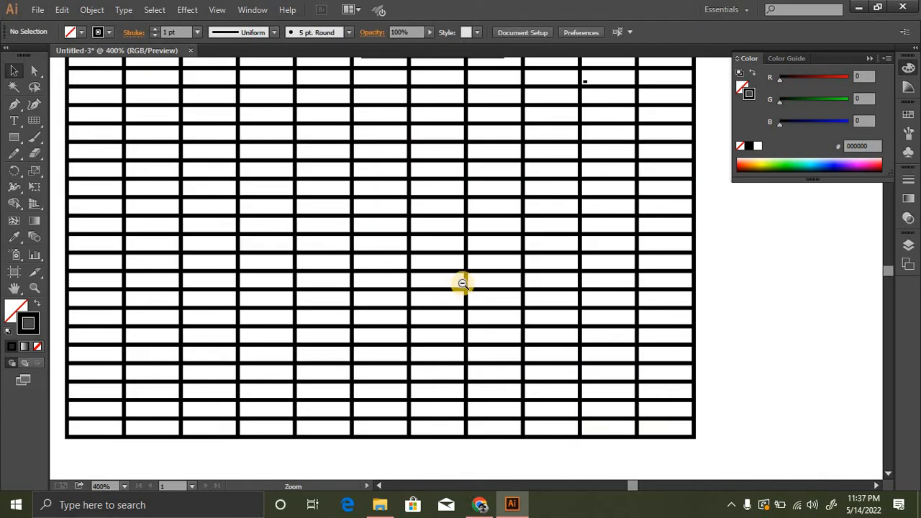
left_click(461, 283, "ctrl+alt")
left_click(494, 263, "ctrl+alt")
left_click(497, 263, "ctrl+alt")
left_click(498, 265, "ctrl+alt")
left_click(501, 265, "ctrl+alt")
left_click_drag(501, 265, 553, 253)
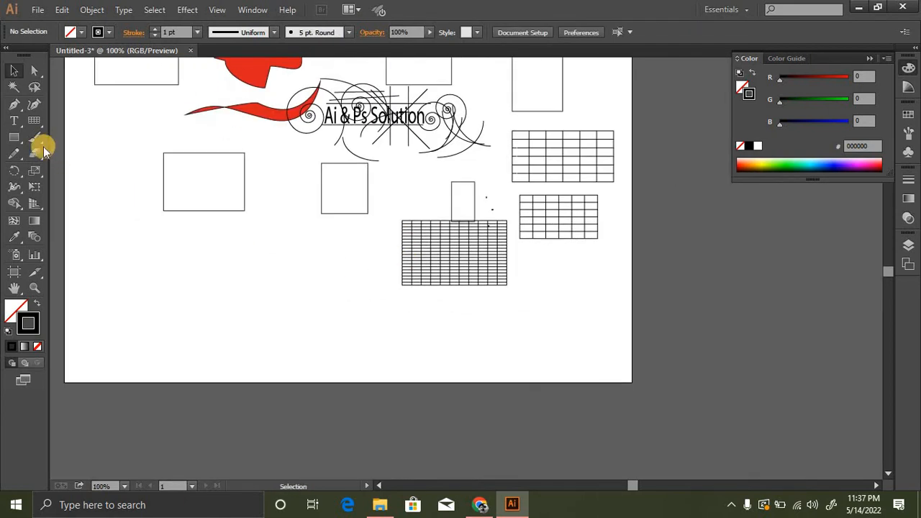
- Draw three polar grids: two overlapping at the lower left of the artboard and one across its bottom edge
left_click(41, 123)
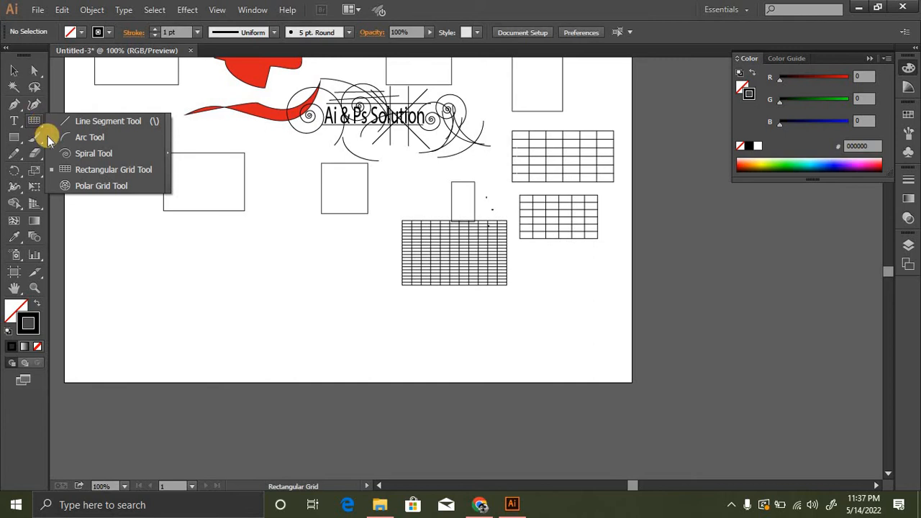
left_click(101, 186)
left_click_drag(204, 222, 335, 311)
left_click_drag(98, 165, 231, 297)
left_click_drag(421, 299, 573, 424)
left_click(14, 71)
left_click(99, 118)
- Examine the rings and spokes of the polar grid on the artboard's bottom edge up close
key("ctrl+space")
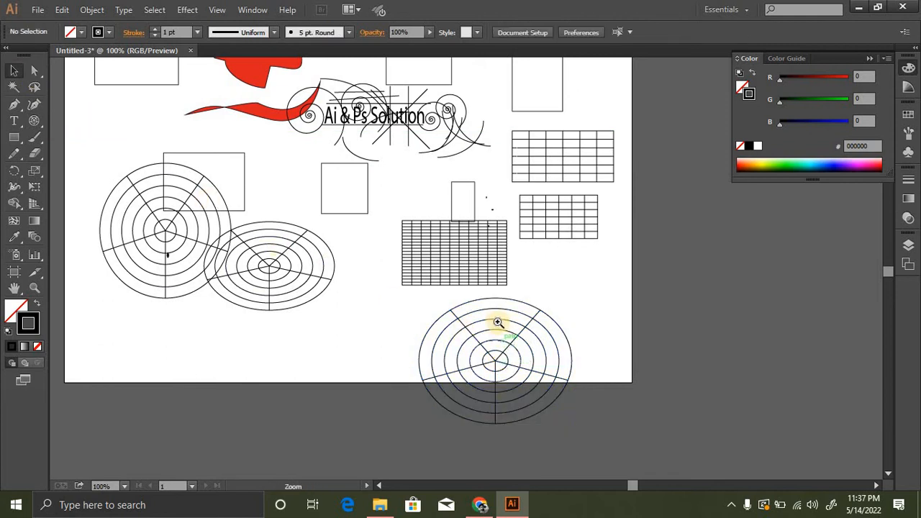
left_click(498, 321, "ctrl")
left_click(476, 317, "ctrl")
left_click(443, 289, "ctrl")
left_click(438, 272, "ctrl")
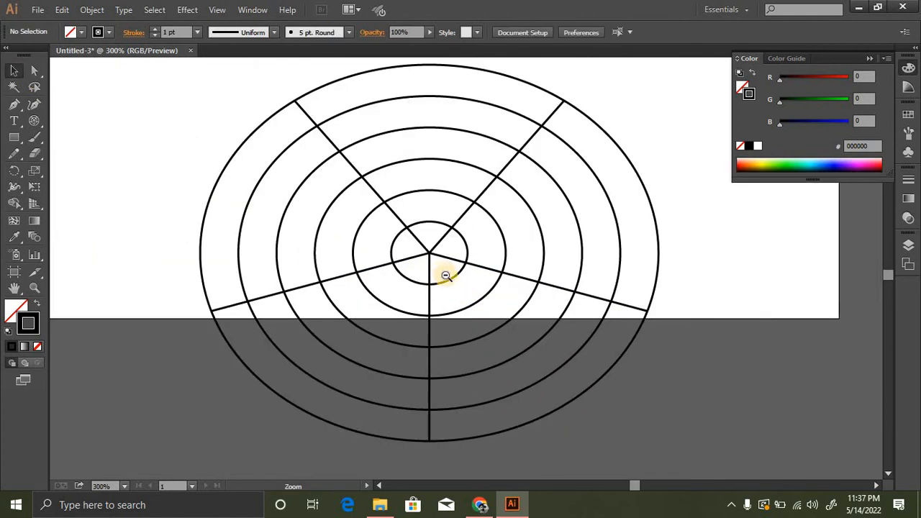
left_click(447, 272, "ctrl+alt")
left_click(450, 274, "ctrl+alt")
left_click(449, 274, "ctrl+alt")
left_click(414, 263, "ctrl+alt")
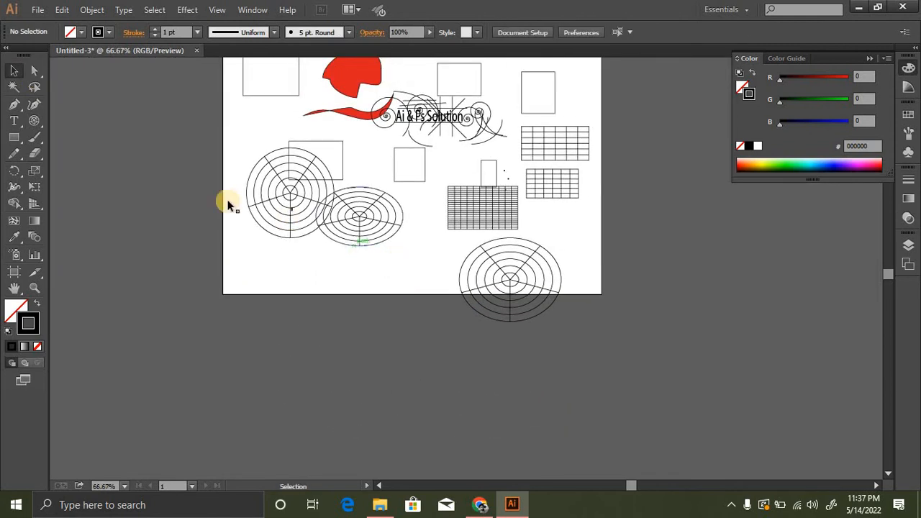
- Create a small polar grid with 8 radial dividers and a higher number of concentric dividers below the existing ones
left_click(34, 120)
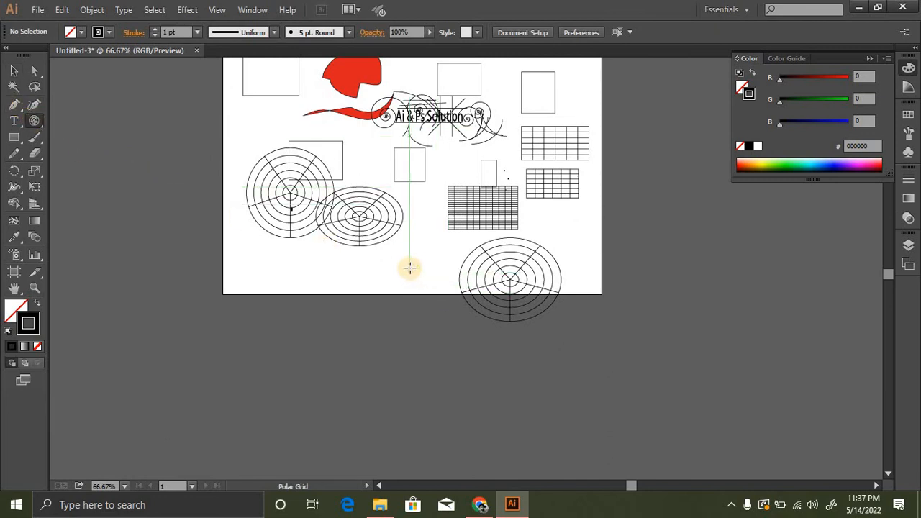
left_click(335, 279)
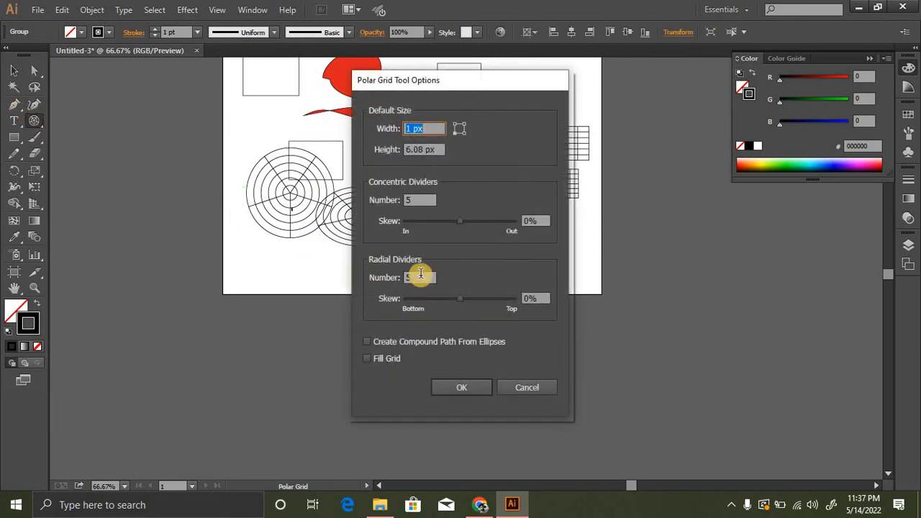
double_click(421, 277)
double_click(417, 200)
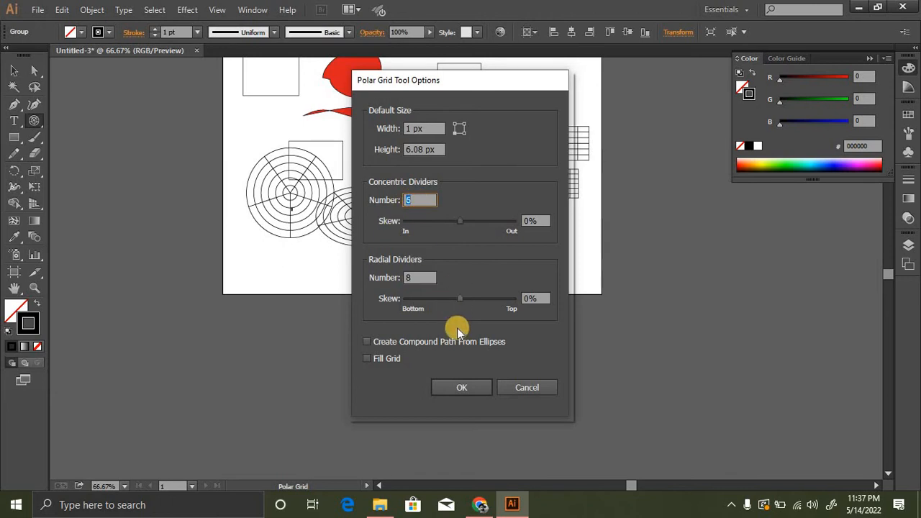
left_click(461, 387)
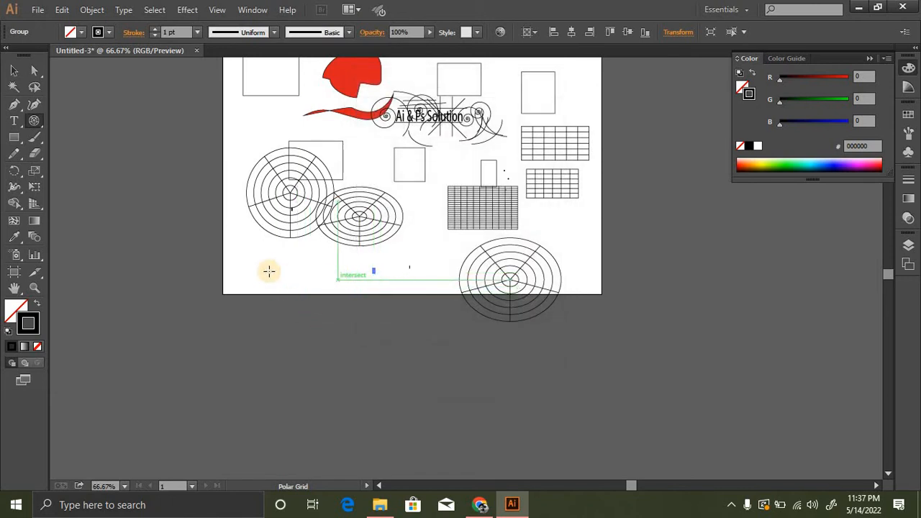
- Draw a large polar grid with the new divider settings across the artboard's bottom edge, and deselect it
left_click_drag(265, 268, 462, 421)
key("v")
left_click(360, 362)
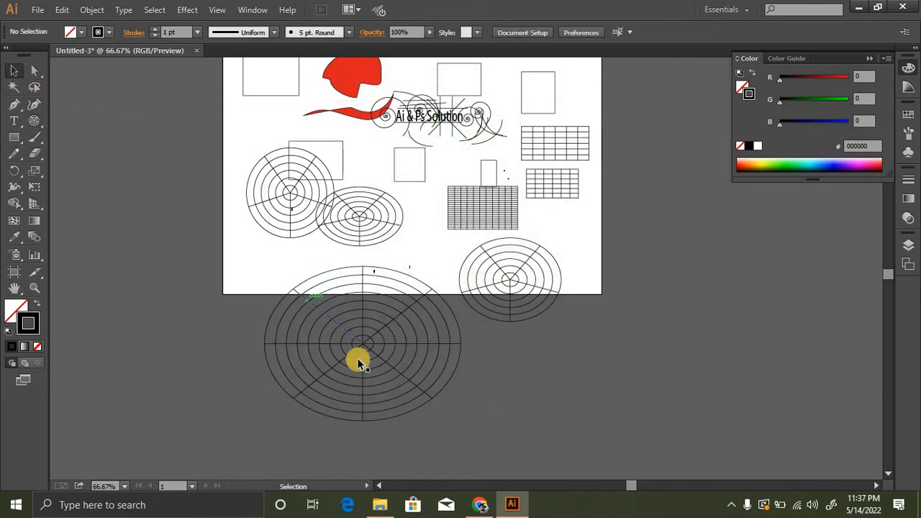
- Select all the artwork in the document and delete it to clear the artboard
left_click(446, 275, "ctrl+alt")
left_click(444, 274, "ctrl+alt")
left_click(470, 245, "ctrl")
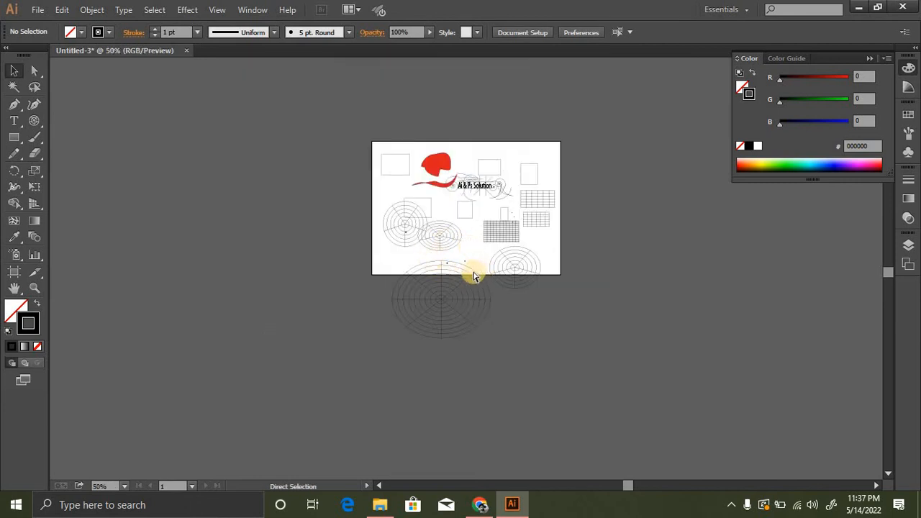
key("ctrl+a")
key("Delete")
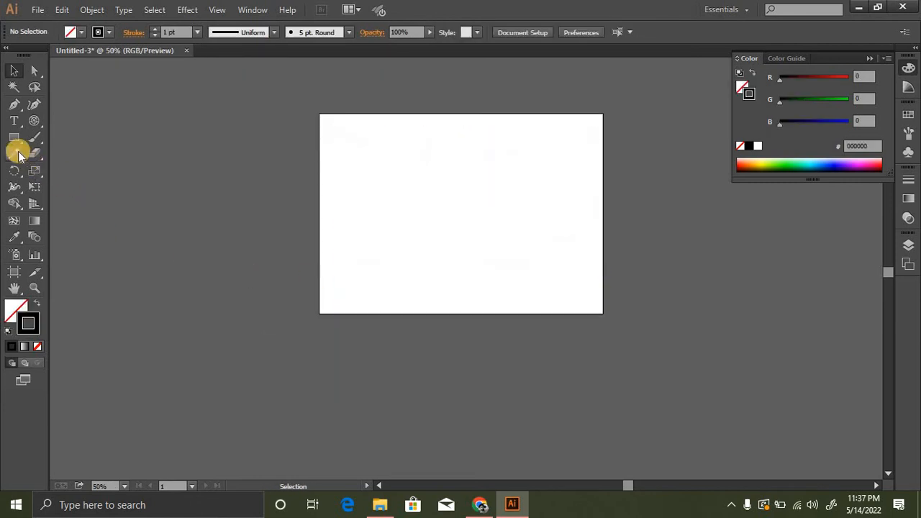
- Activate the Pencil tool for the empty artboard, with no fill and a solid black stroke
left_click(15, 154)
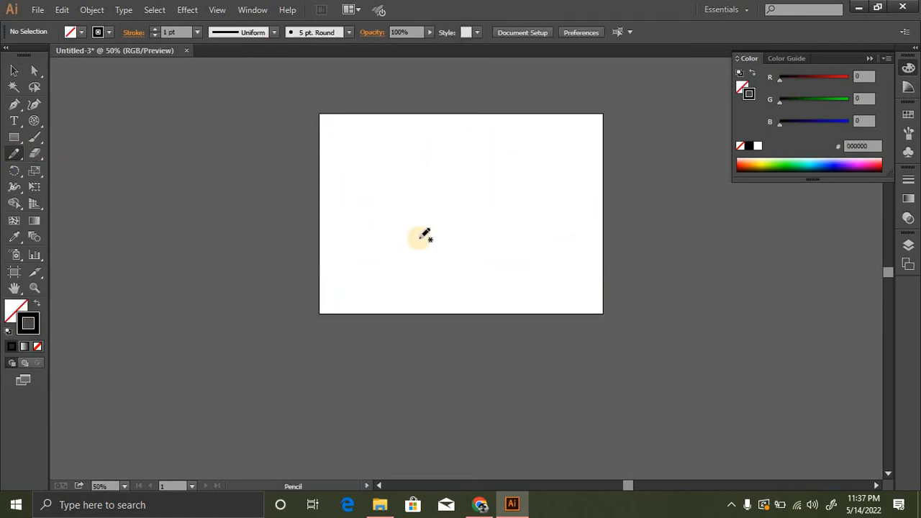
left_click(468, 250, "ctrl")
left_click(446, 226, "ctrl")
left_click(437, 218, "ctrl")
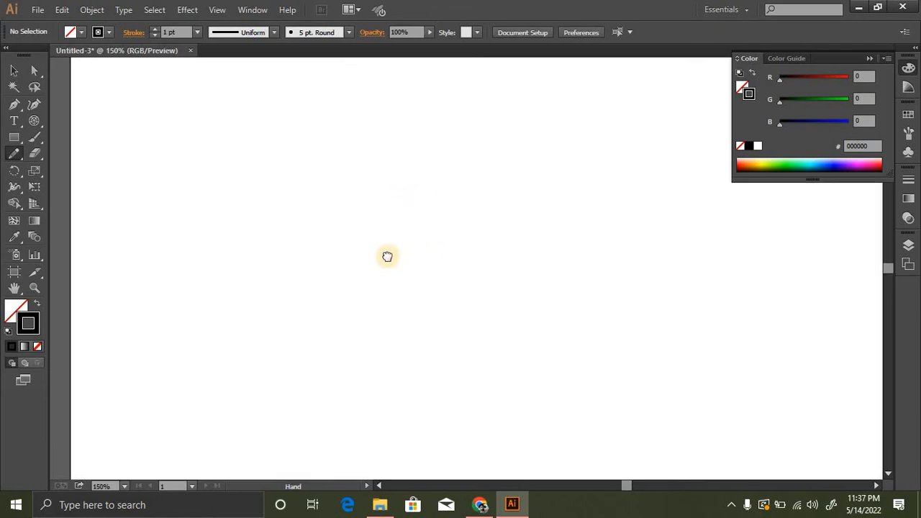
left_click_drag(387, 257, 390, 265)
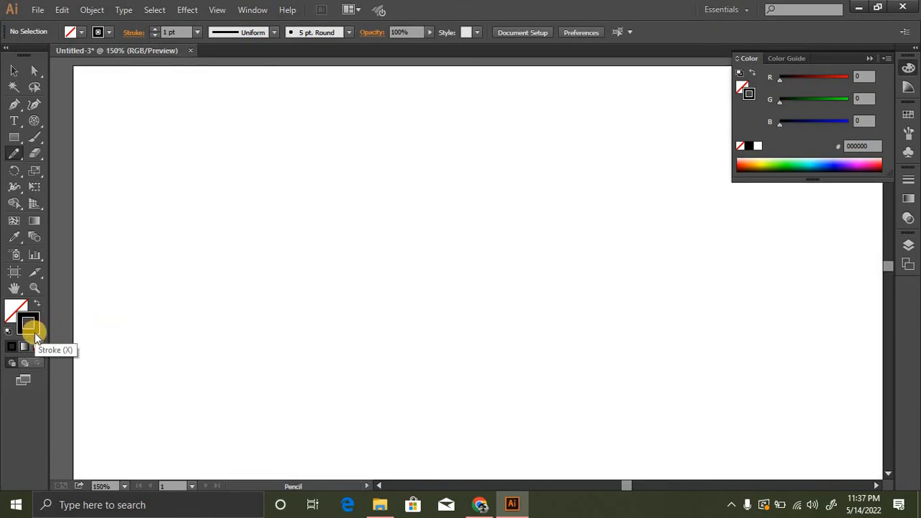
double_click(38, 329)
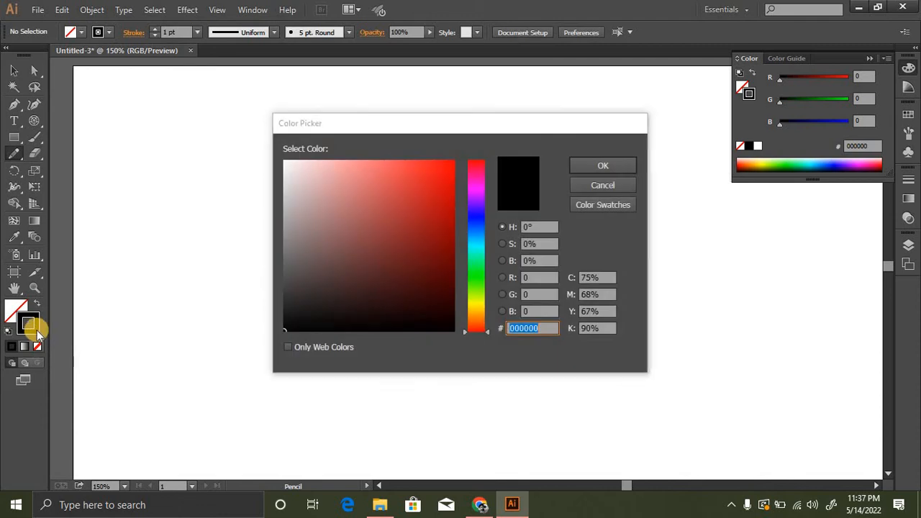
key("Escape")
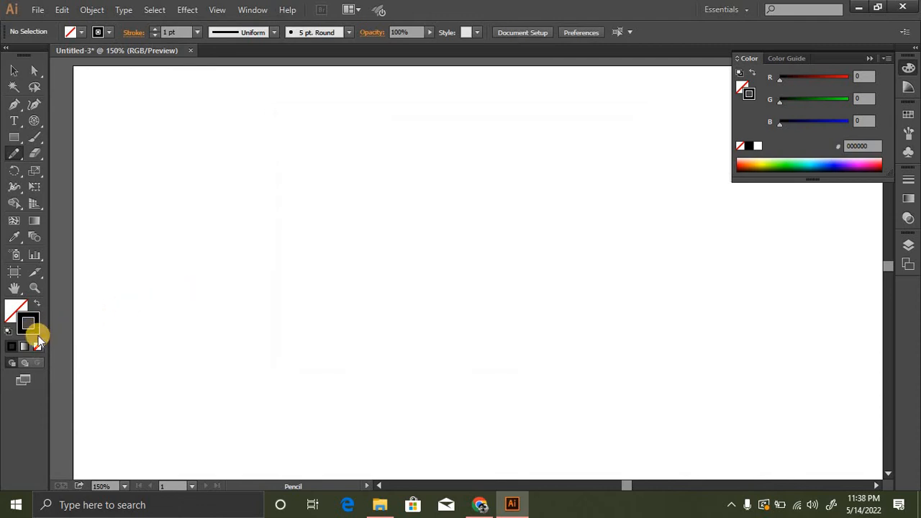
left_click(37, 346)
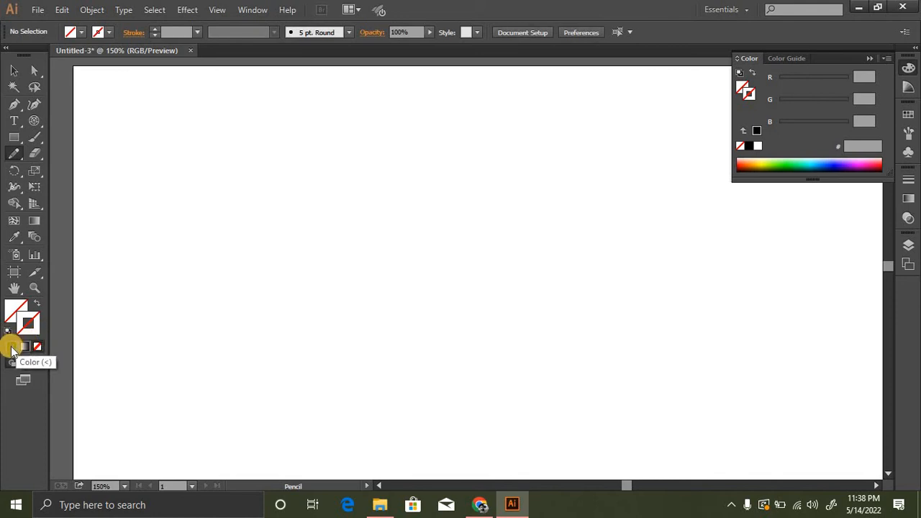
left_click(12, 348)
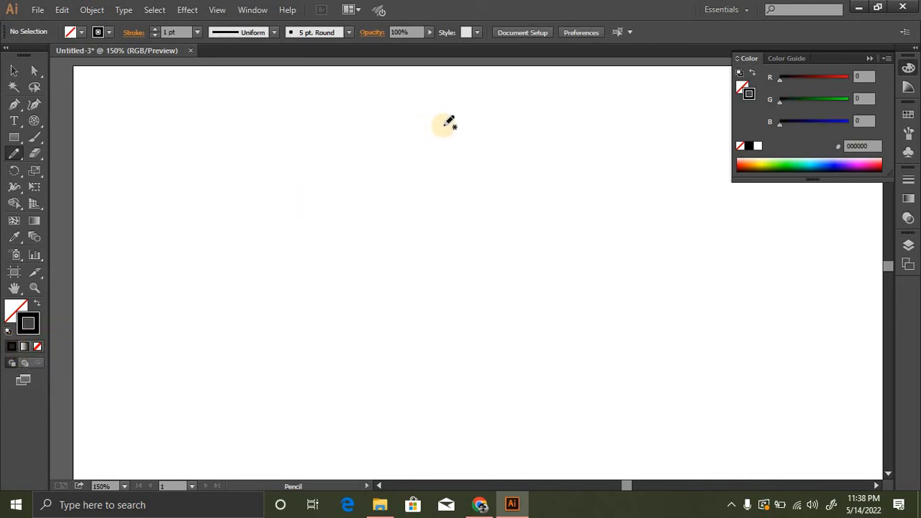
- Draw five freehand Pencil curves across the artboard: three rising diagonally and two S-shaped ones beside them
mouse_move(434, 122)
left_mouse_down()
mouse_move(380, 164)
mouse_move(194, 251)
mouse_move(216, 259)
left_mouse_up()
mouse_move(491, 132)
left_mouse_down()
mouse_move(319, 309)
mouse_move(258, 315)
left_mouse_up()
mouse_move(368, 338)
left_mouse_down()
mouse_move(597, 233)
mouse_move(351, 284)
left_mouse_up()
left_click_drag(429, 144, 340, 335)
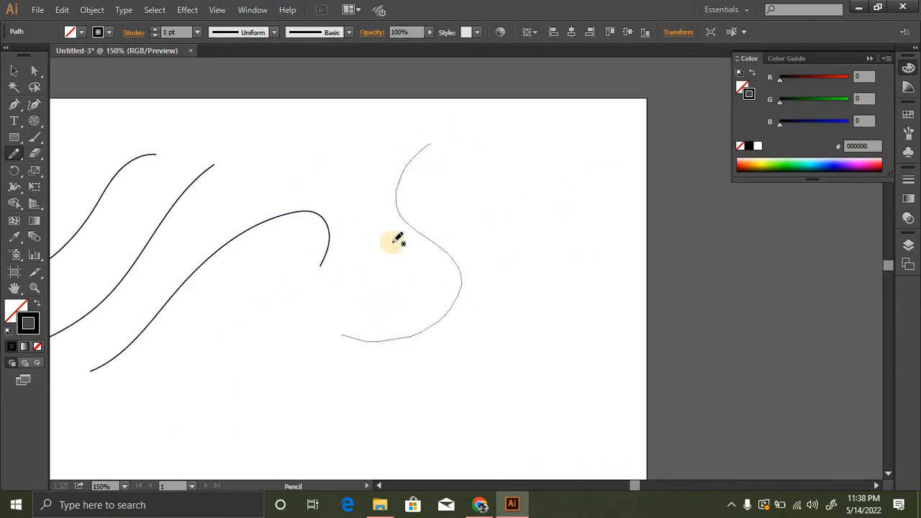
left_click_drag(475, 145, 451, 183)
left_click_drag(518, 234, 460, 352)
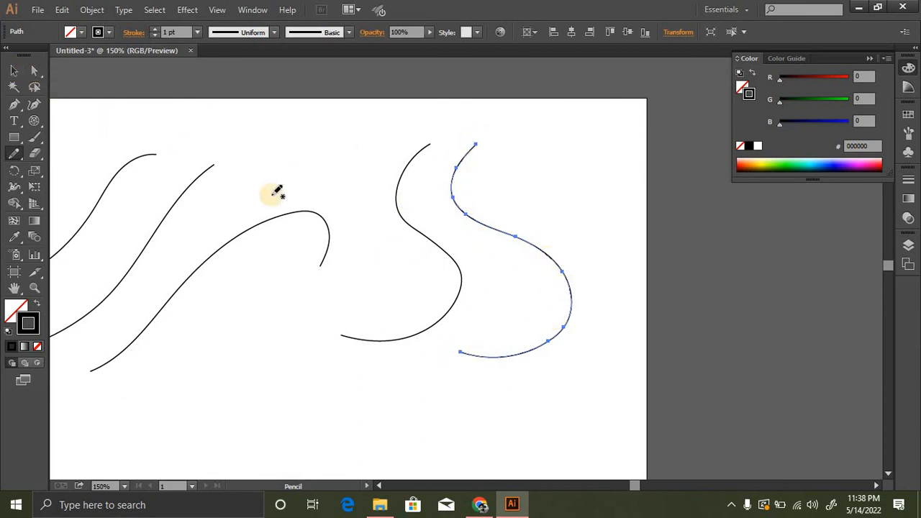
- Reshape the rightmost S-shaped curve with Direct Selection by pulling the anchor point on its upper bend outward
left_click(33, 70)
left_click_drag(455, 203, 471, 186)
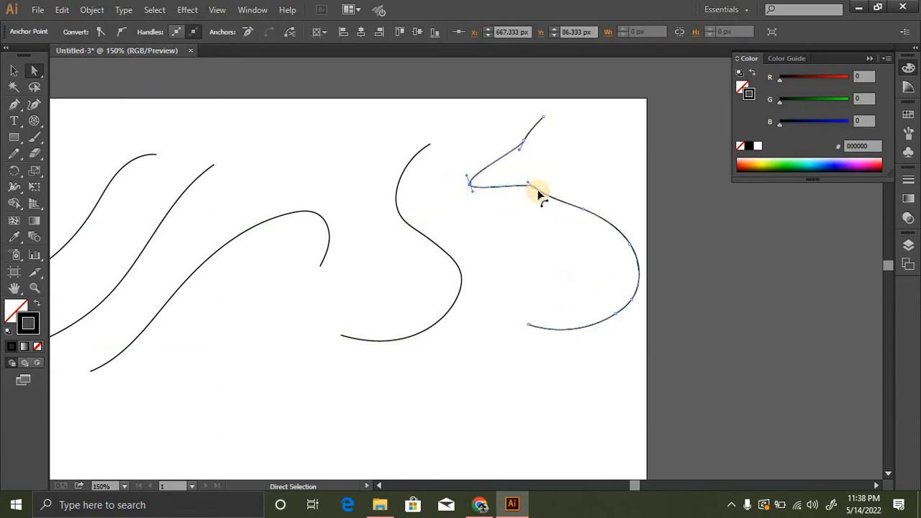
- Reshape the rightmost curve into a zigzag by moving three of its anchor points along the middle and upper part of the lower bend
left_click_drag(535, 191, 550, 161)
left_click_drag(581, 211, 518, 223)
left_click_drag(631, 245, 611, 210)
left_click(14, 71)
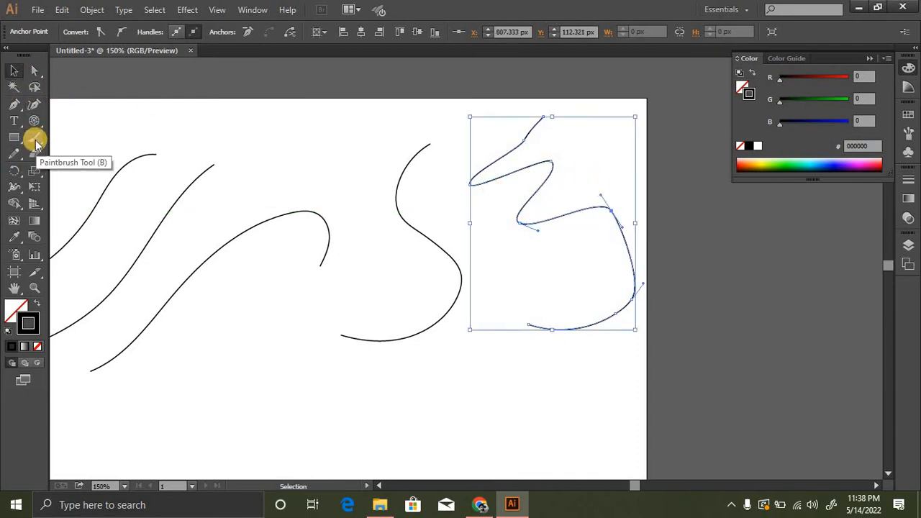
- Paint two thick curved strokes with the Paintbrush and the 5 pt. Round brush, one crossing the thin curves and one below it
left_click(36, 142)
left_click_drag(348, 122, 238, 290)
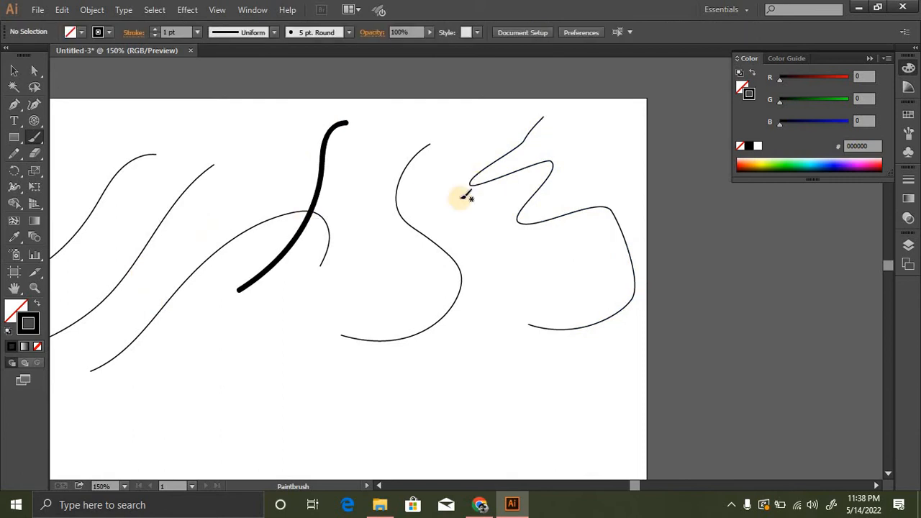
scroll(342, 281, "down", 3)
scroll(342, 281, "left", 2)
mouse_move(379, 182)
left_mouse_down()
mouse_move(226, 344)
mouse_move(176, 365)
left_mouse_up()
- Examine the anchor points of the lower painted stroke using Direct Selection
left_click(14, 70)
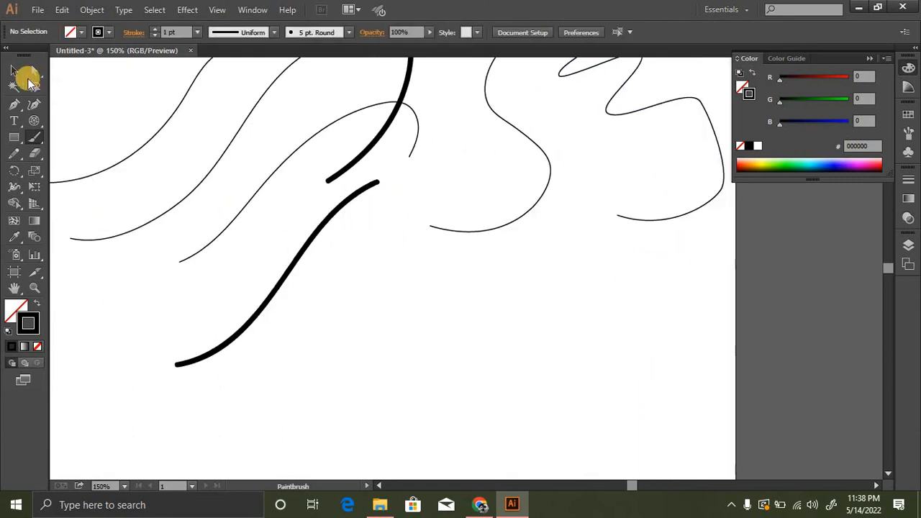
left_click(34, 71)
left_click(307, 242)
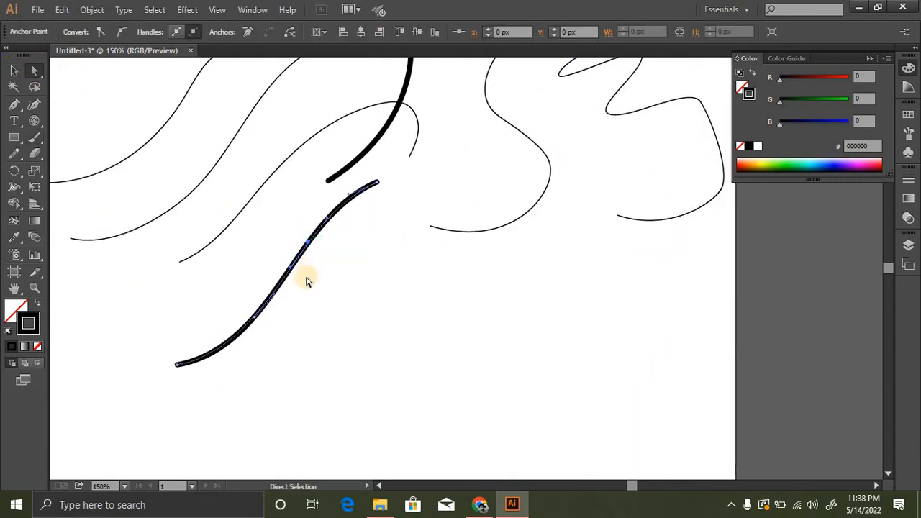
left_click(15, 71)
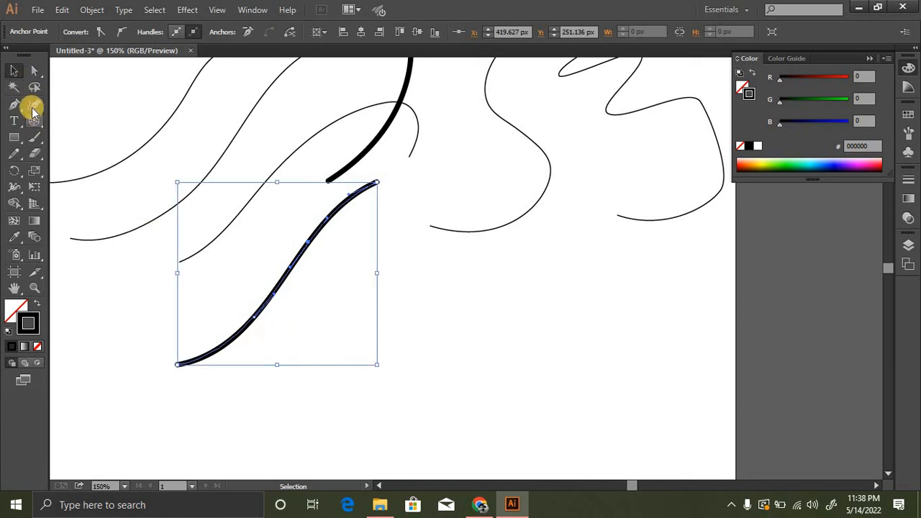
- Paint three more thick, diagonally rising curves with the Paintbrush beside the lower stroke
left_click(35, 138)
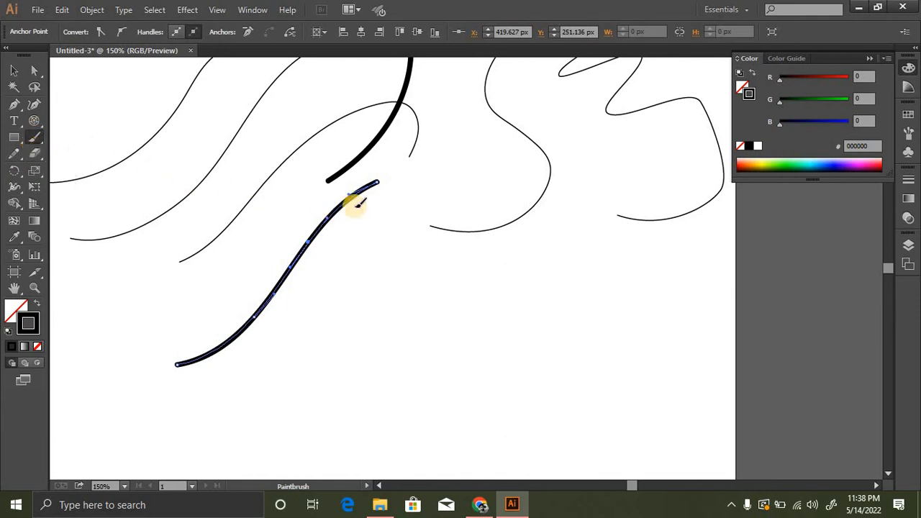
mouse_move(410, 178)
left_mouse_down()
mouse_move(329, 300)
mouse_move(256, 358)
left_mouse_up()
mouse_move(455, 247)
left_mouse_down()
mouse_move(360, 335)
mouse_move(260, 388)
left_mouse_up()
mouse_move(214, 413)
left_mouse_down()
mouse_move(432, 311)
mouse_move(560, 286)
left_mouse_up()
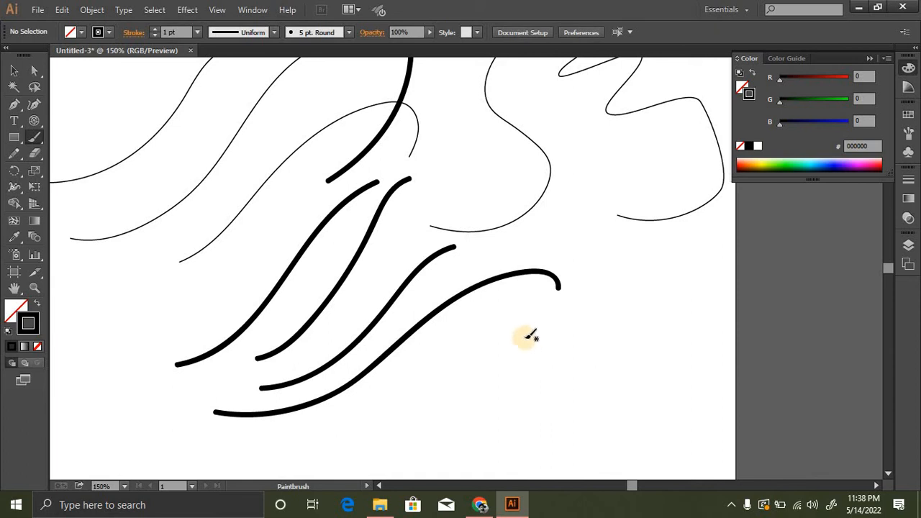
- Choose the rough charcoal-style art brush and paint three wavy strokes below the thick curves
scroll(488, 330, "down", 3)
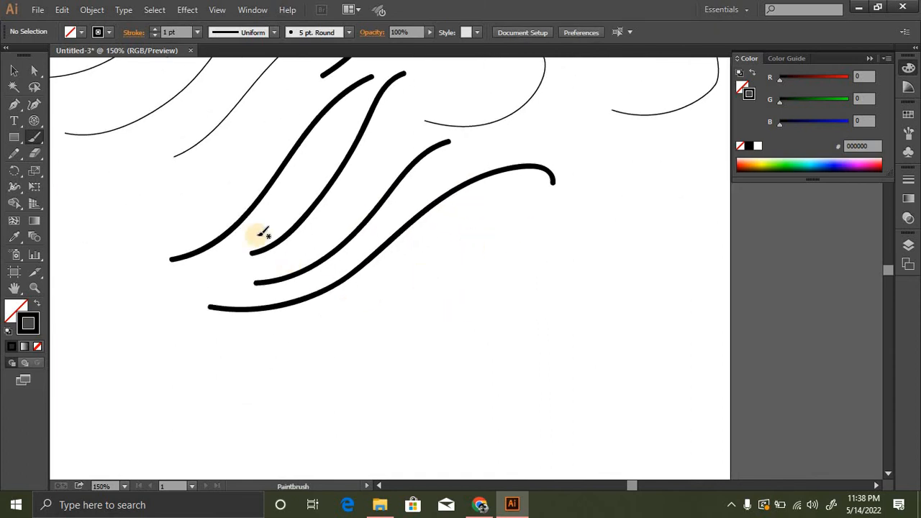
left_click(36, 139)
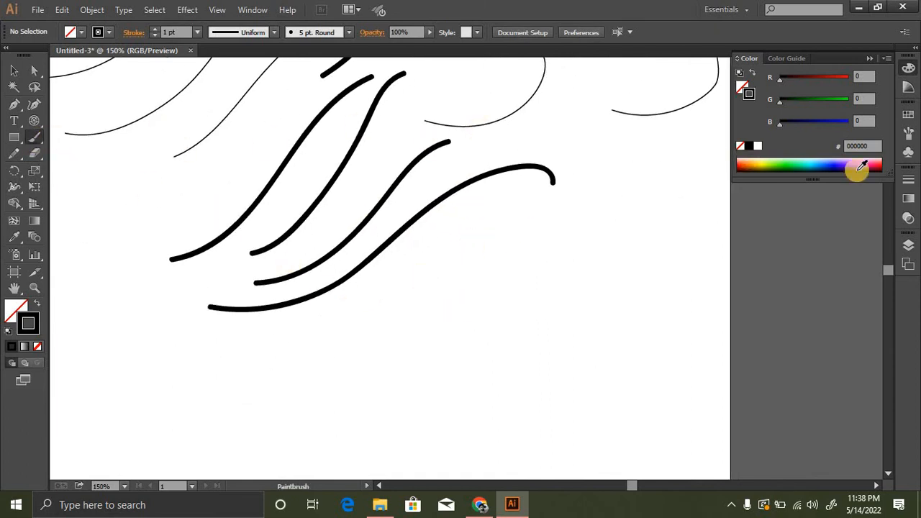
left_click(909, 134)
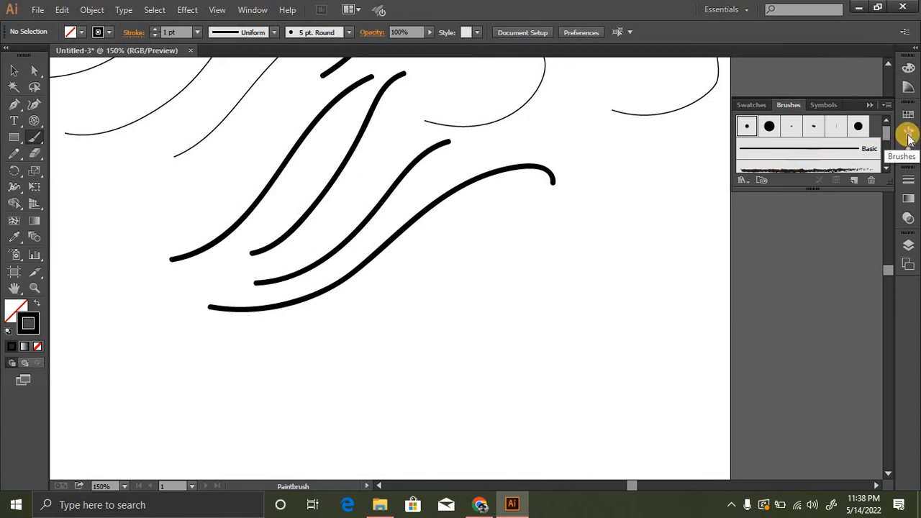
scroll(887, 158, "down", 2)
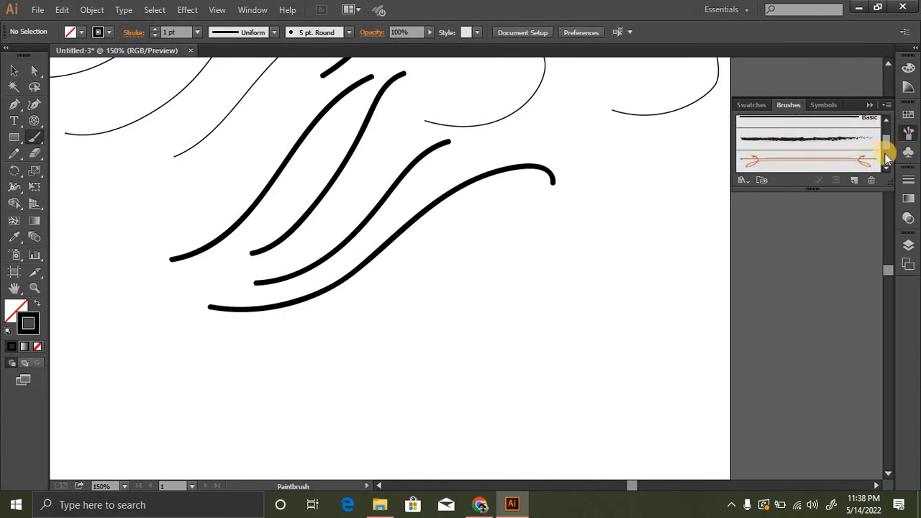
scroll(888, 160, "down", 1)
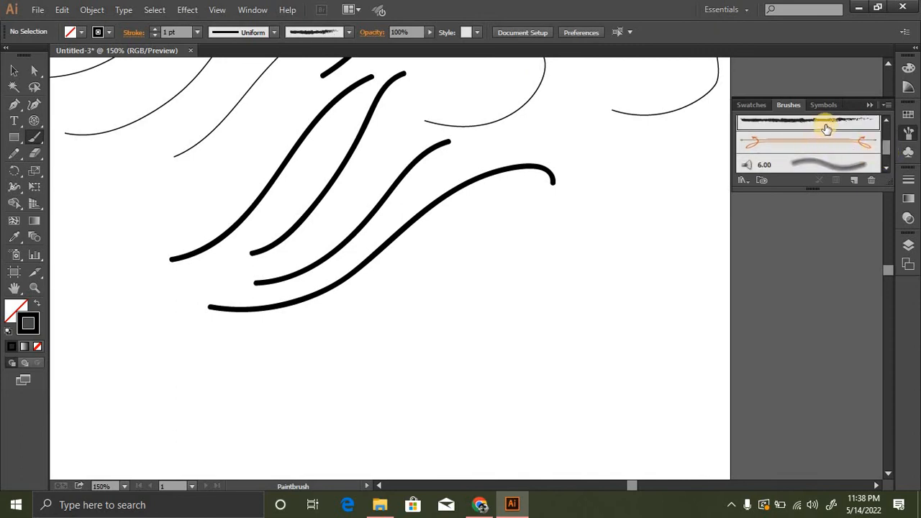
left_click_drag(336, 346, 610, 253)
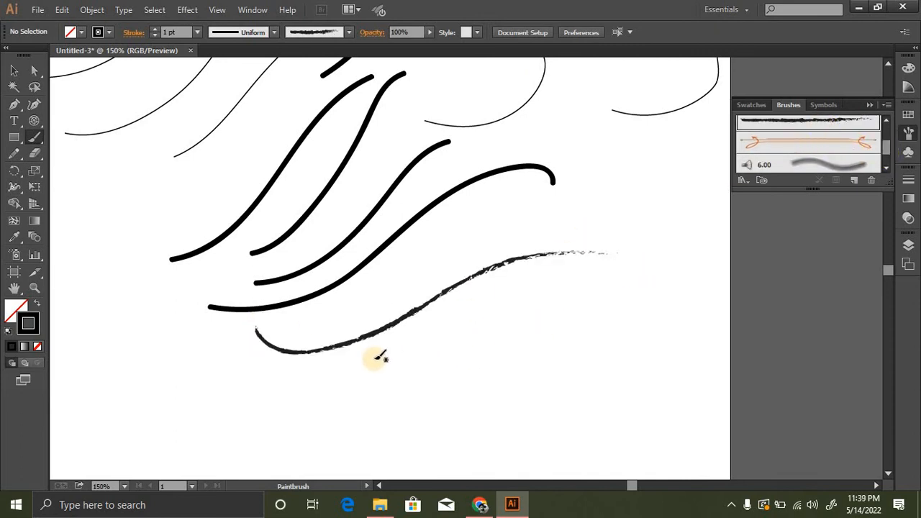
left_click_drag(362, 376, 643, 276)
left_click_drag(445, 385, 318, 411)
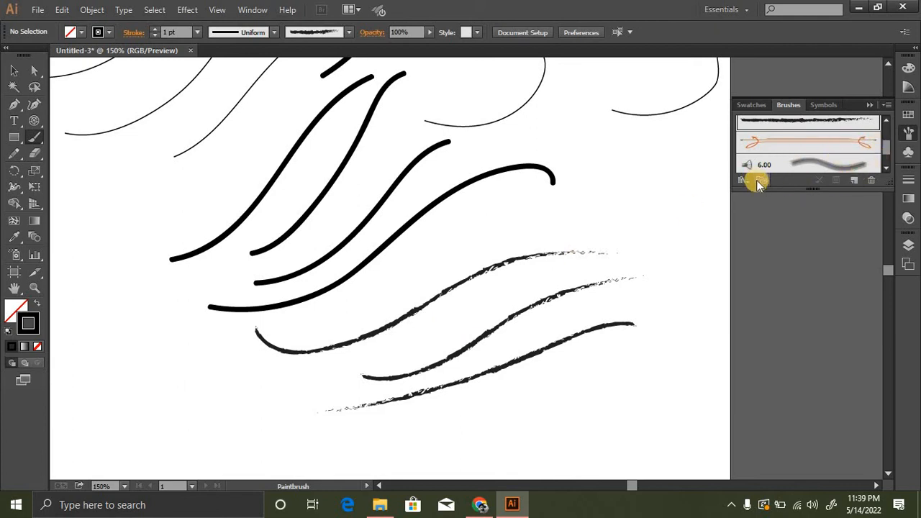
- Create a new calligraphic brush with a size of 3 pt that varies with pressure by 3 pt
left_click(855, 182)
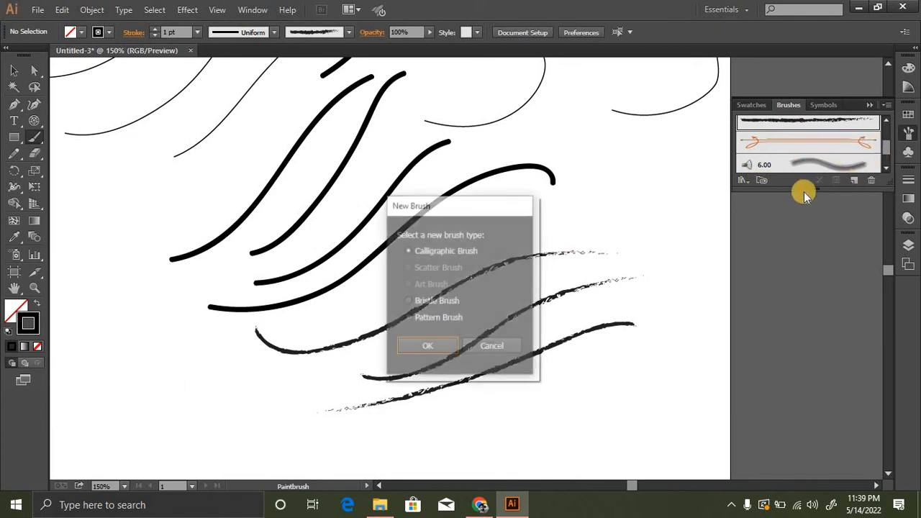
left_click(425, 250)
left_click(443, 350)
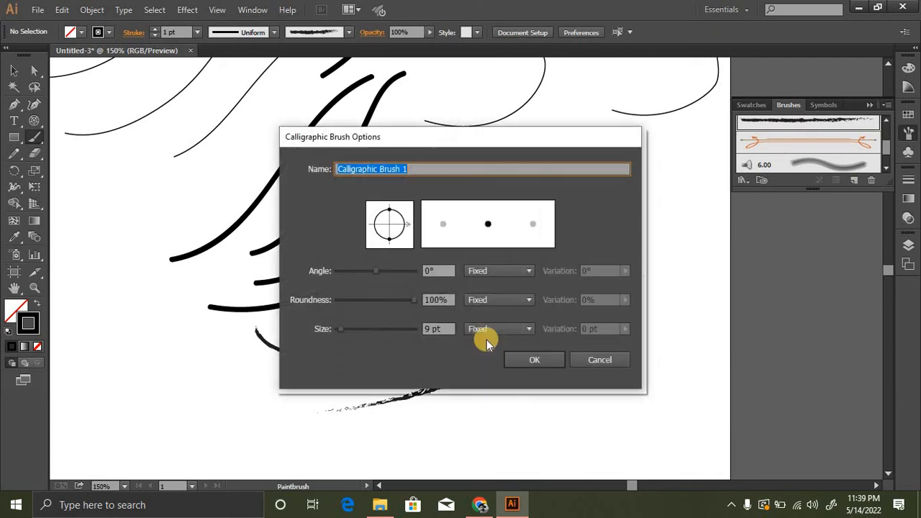
double_click(428, 328)
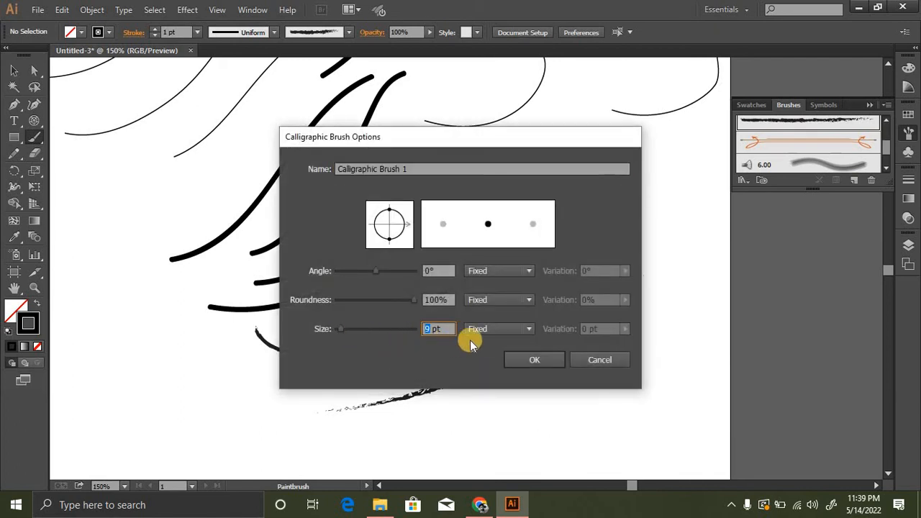
left_click(530, 331)
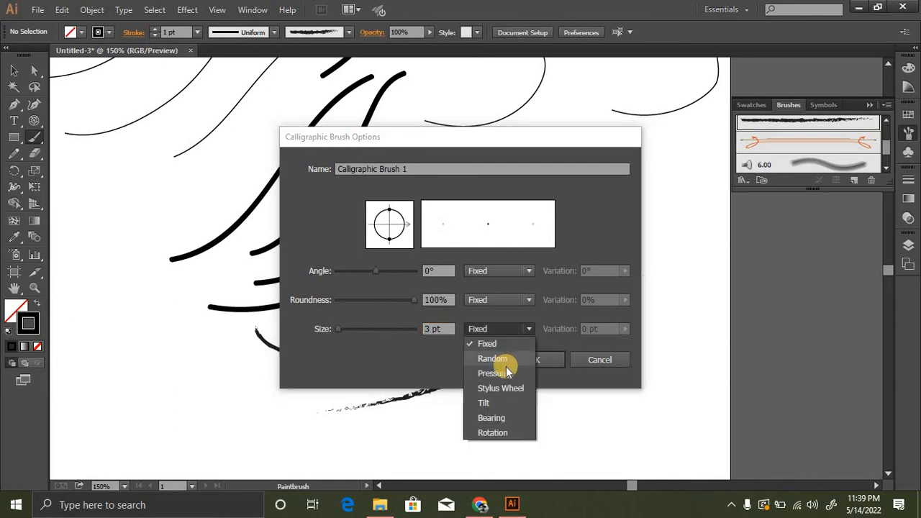
left_click(492, 373)
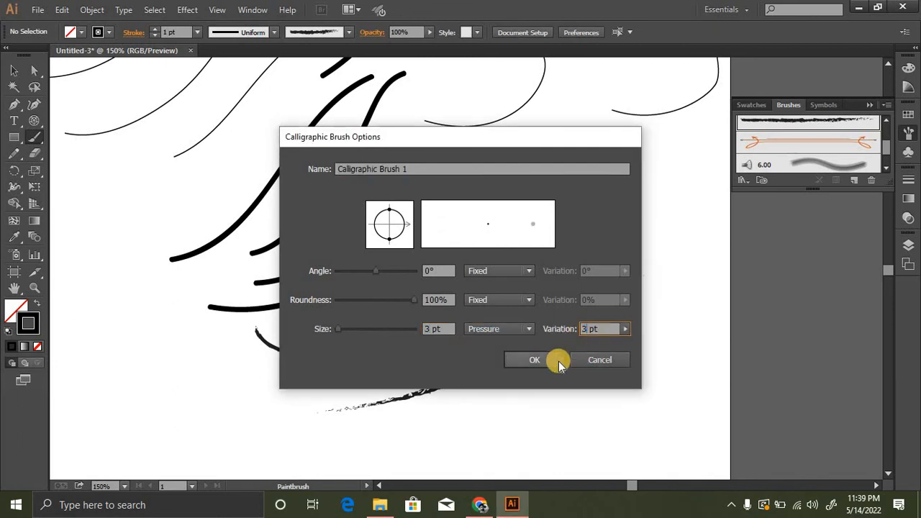
left_click(537, 360)
- With the new calligraphic brush, paint two short strokes near the artboard's left side and a long wavy one along its lower edge
left_click_drag(129, 294, 116, 322)
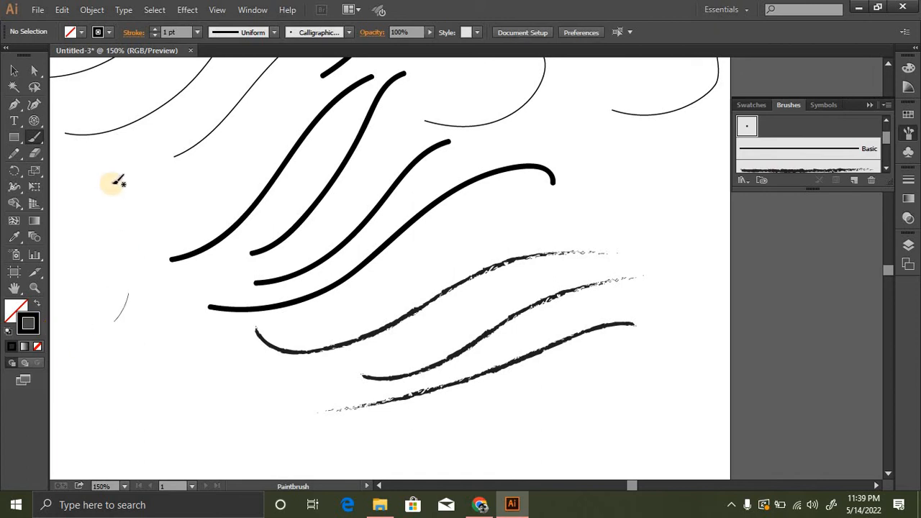
left_click_drag(105, 192, 136, 324)
key("space")
left_click_drag(87, 298, 367, 241)
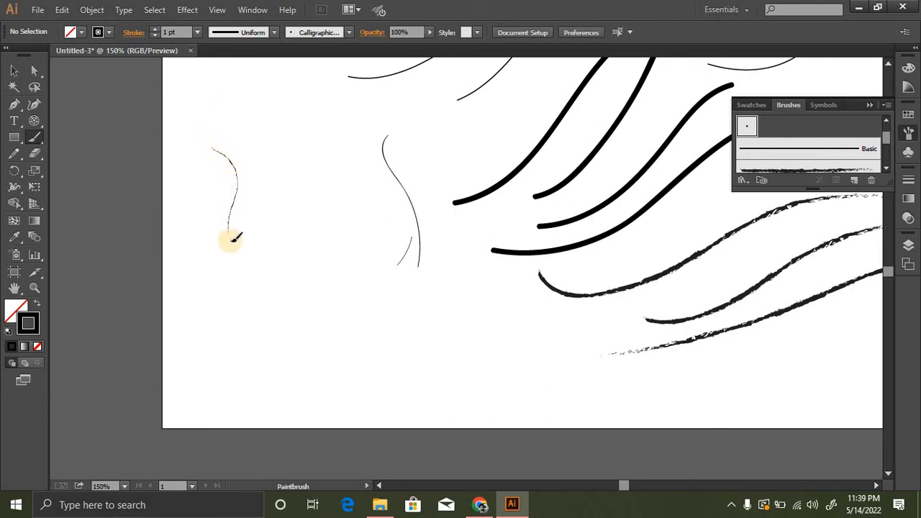
mouse_move(311, 322)
left_mouse_down()
mouse_move(378, 360)
mouse_move(428, 368)
mouse_move(512, 357)
mouse_move(562, 377)
mouse_move(697, 385)
mouse_move(762, 360)
left_mouse_up()
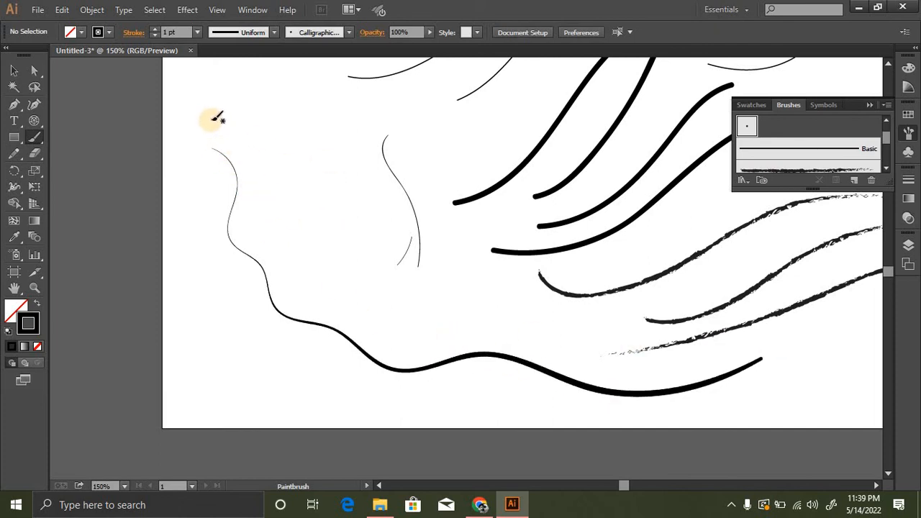
- Paint four more curved calligraphic strokes above the long wavy stroke at the artboard's left side
left_click_drag(226, 121, 315, 271)
left_click_drag(251, 108, 340, 257)
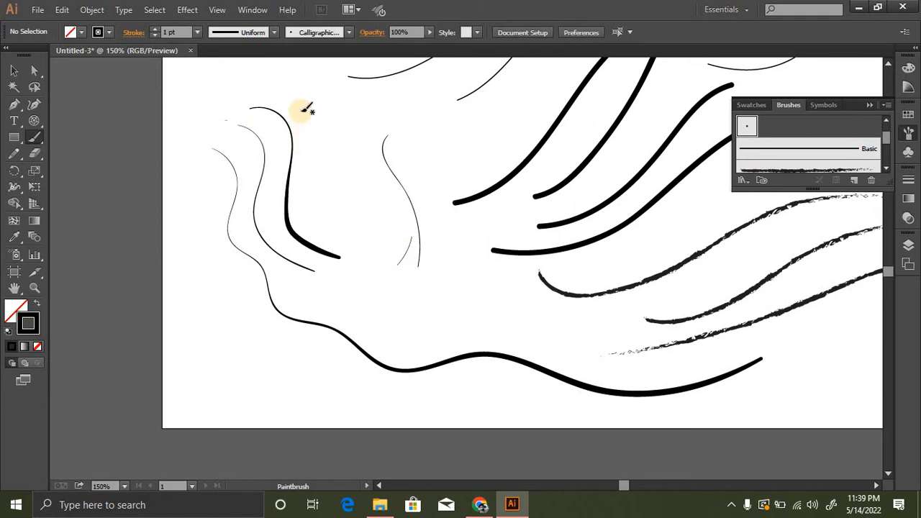
mouse_move(303, 111)
left_mouse_down()
mouse_move(335, 217)
mouse_move(355, 339)
left_mouse_up()
left_click_drag(344, 127, 396, 335)
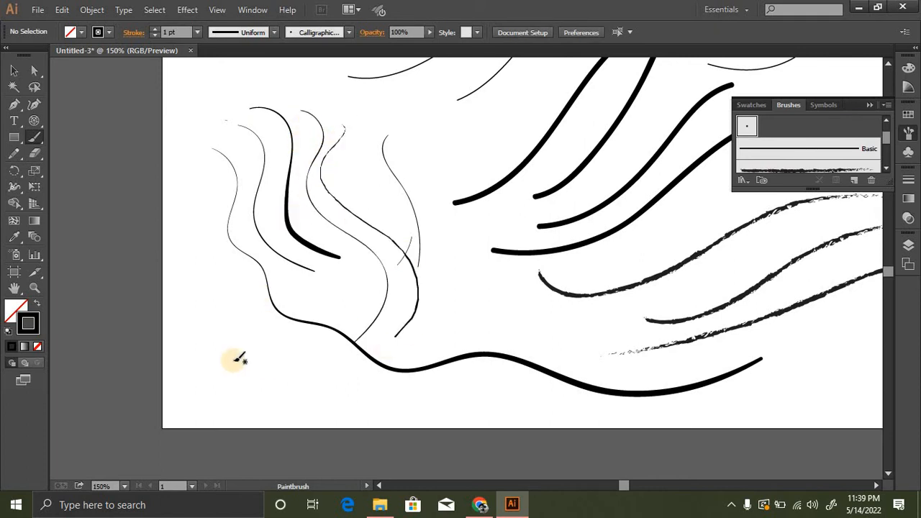
- Select all the pencil and brush strokes and delete them to clear the artboard
left_click(438, 266, "ctrl+alt")
left_click(437, 266, "ctrl+alt")
left_click_drag(502, 204, 421, 294)
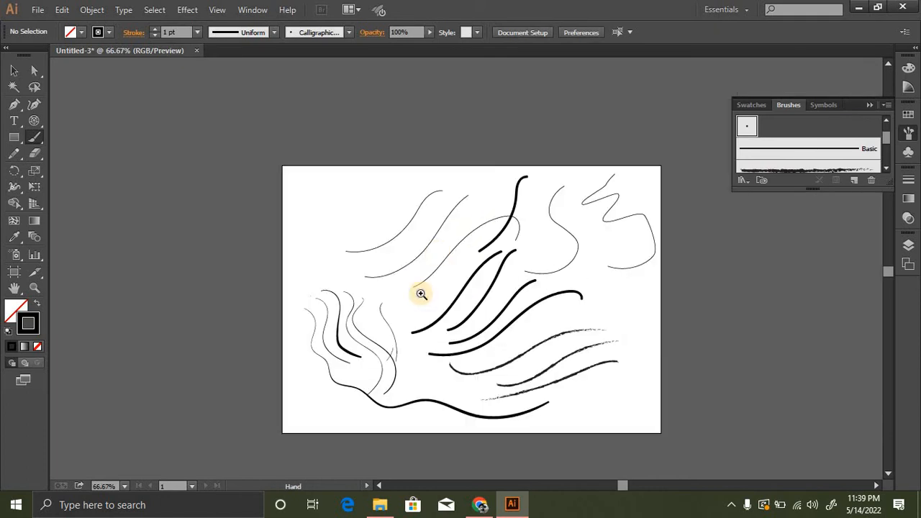
left_click(437, 258, "ctrl")
key("ctrl+a")
key("Delete")
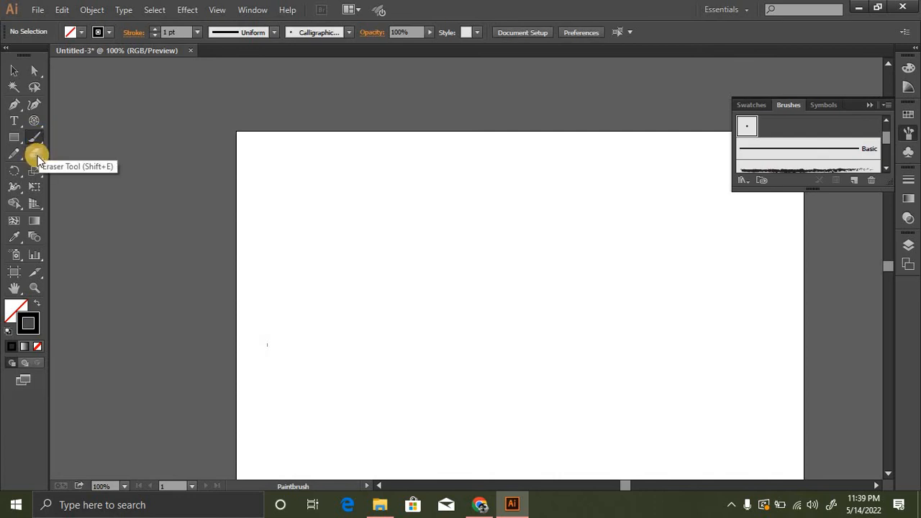
- Paint several overlapping calligraphic curves in the upper-left part of the empty artboard with the Paintbrush
left_click_drag(371, 169, 337, 288)
mouse_move(442, 162)
left_mouse_down()
mouse_move(377, 292)
mouse_move(506, 157)
left_mouse_up()
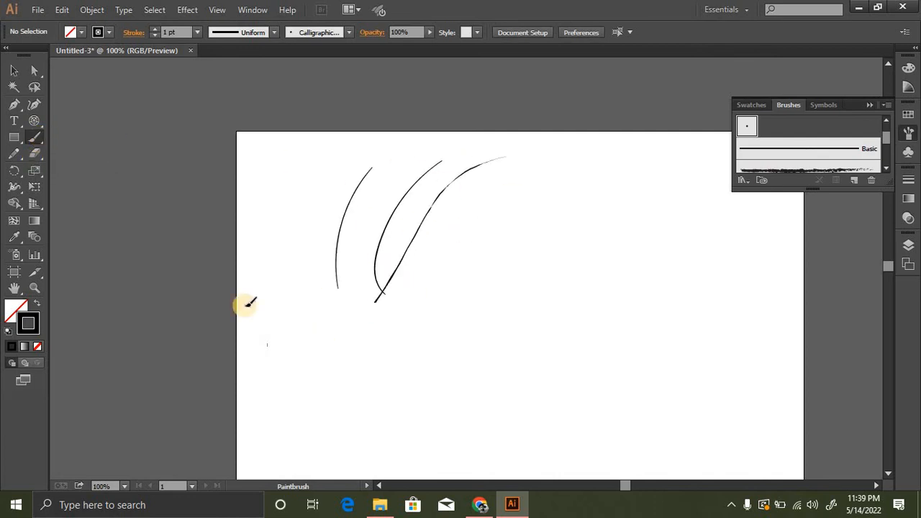
mouse_move(247, 303)
left_mouse_down()
mouse_move(497, 233)
mouse_move(500, 196)
left_mouse_up()
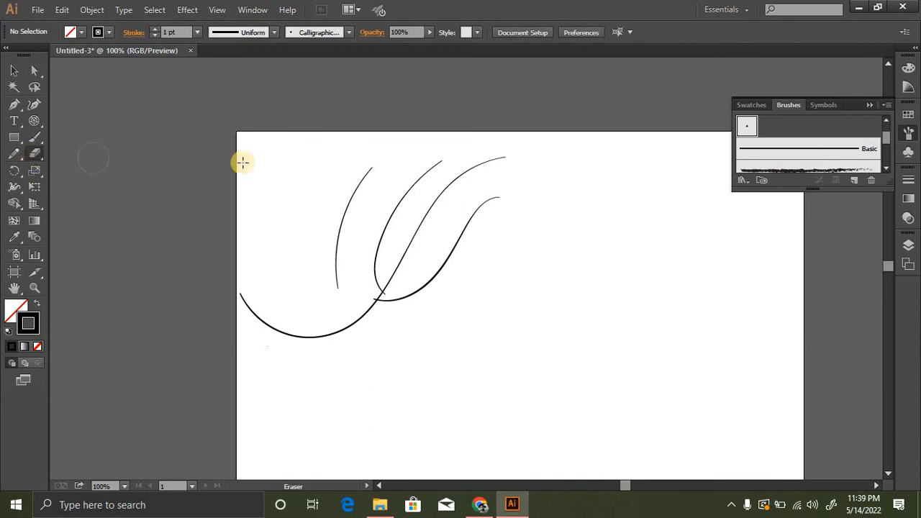
- Erase all the painted curves from the artboard with the Eraser tool
mouse_move(343, 158)
left_mouse_down()
mouse_move(378, 166)
mouse_move(383, 180)
mouse_move(378, 162)
mouse_move(355, 200)
mouse_move(361, 172)
mouse_move(340, 226)
mouse_move(334, 289)
left_mouse_up()
mouse_move(455, 139)
left_mouse_down()
mouse_move(412, 180)
mouse_move(363, 192)
mouse_move(506, 152)
mouse_move(440, 193)
mouse_move(441, 232)
mouse_move(505, 189)
mouse_move(418, 287)
mouse_move(353, 325)
mouse_move(276, 342)
mouse_move(257, 315)
left_mouse_up()
mouse_move(388, 267)
left_mouse_down()
mouse_move(372, 302)
mouse_move(373, 267)
mouse_move(189, 197)
left_mouse_up()
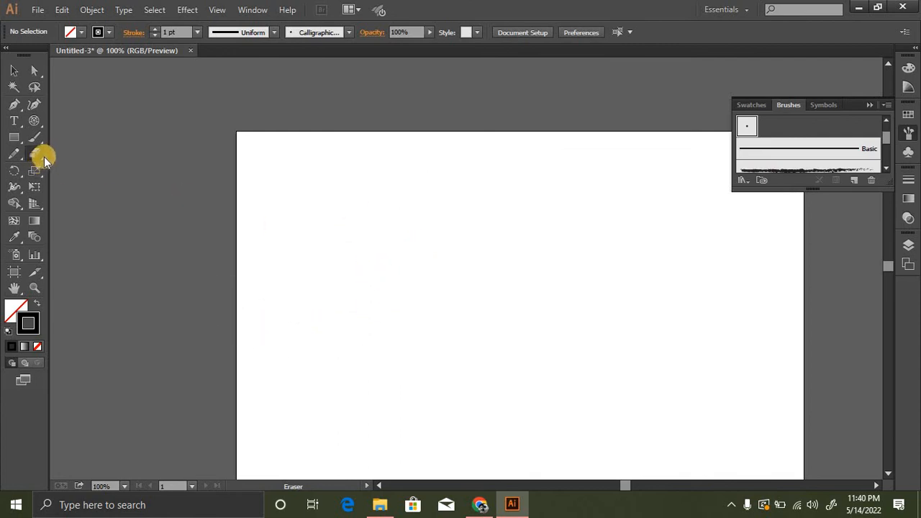
- Draw three squarish rectangles in a row near the artboard's upper edge, the middle one about 90 by 90 px
left_click_drag(21, 146, 62, 168)
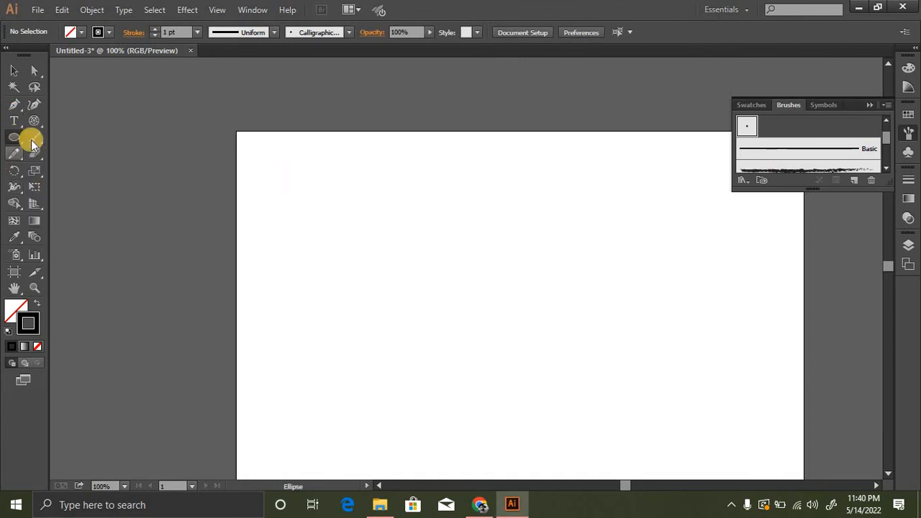
left_click_drag(20, 148, 70, 138)
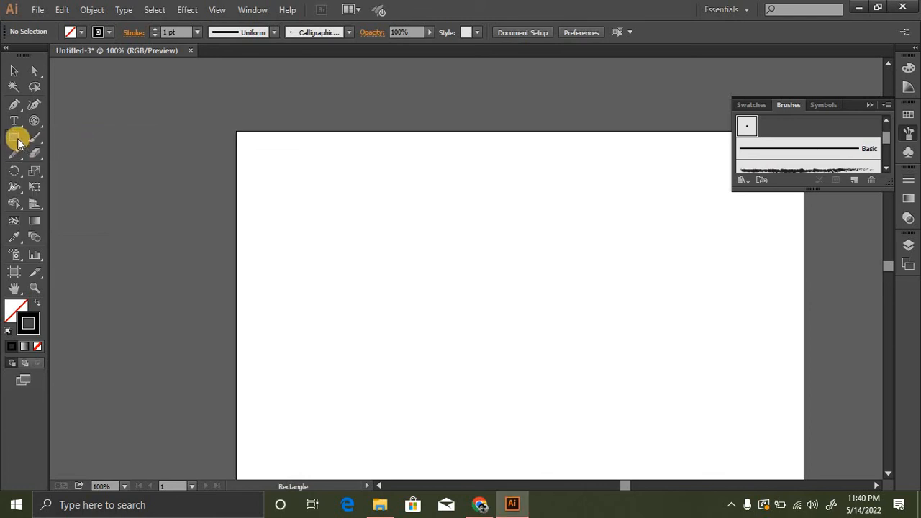
left_click_drag(271, 142, 336, 205)
left_click_drag(380, 149, 442, 209)
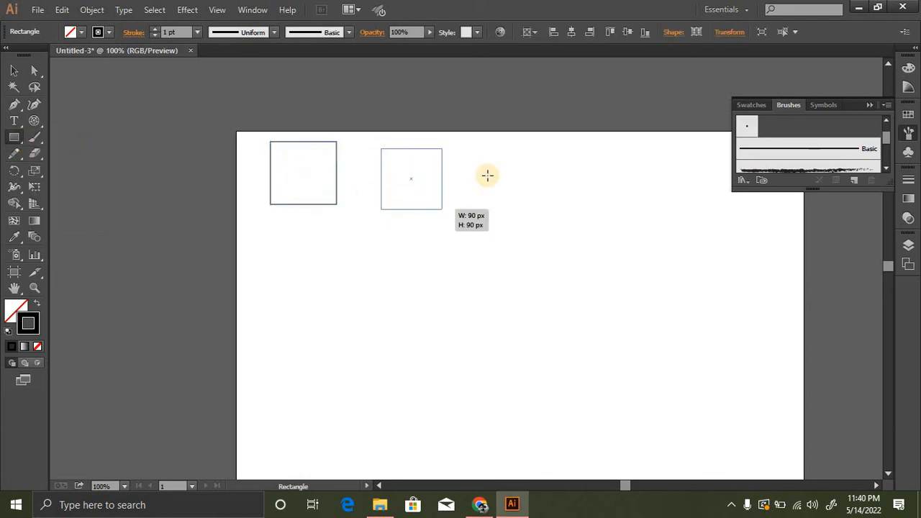
left_click_drag(482, 160, 530, 204)
- Draw a rounded rectangle about 150 by 162 px with a 12 px corner radius below the row of rectangles
left_click(30, 144)
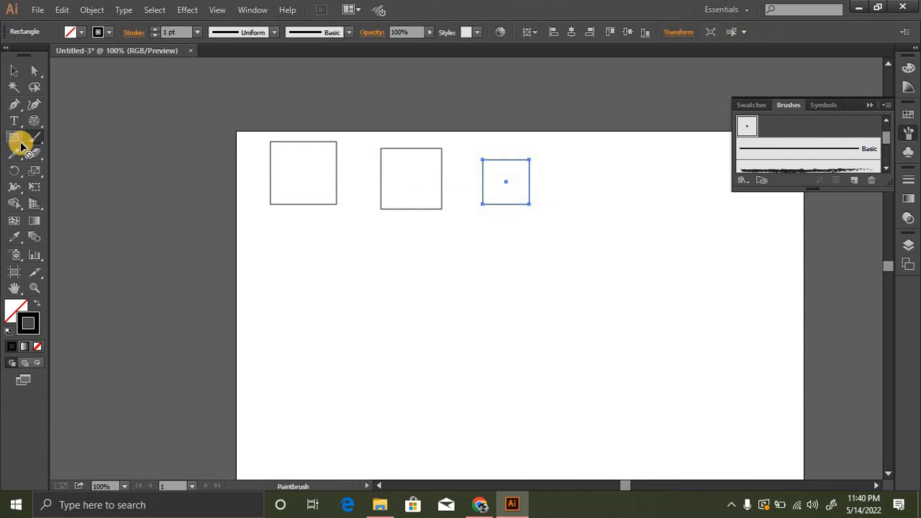
left_click_drag(22, 144, 79, 152)
left_click_drag(304, 254, 404, 363)
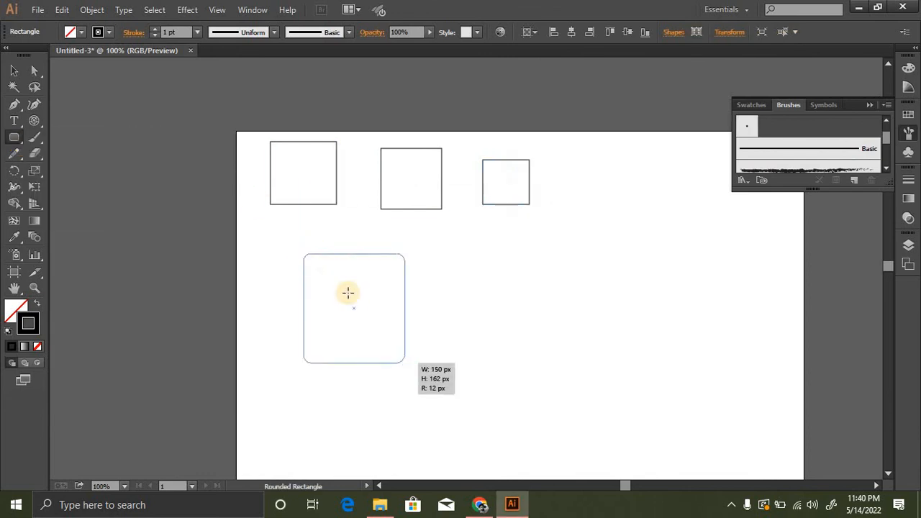
- Draw an upright ellipse to the right of the rounded rectangle with the Ellipse tool
left_click_drag(16, 140, 99, 168)
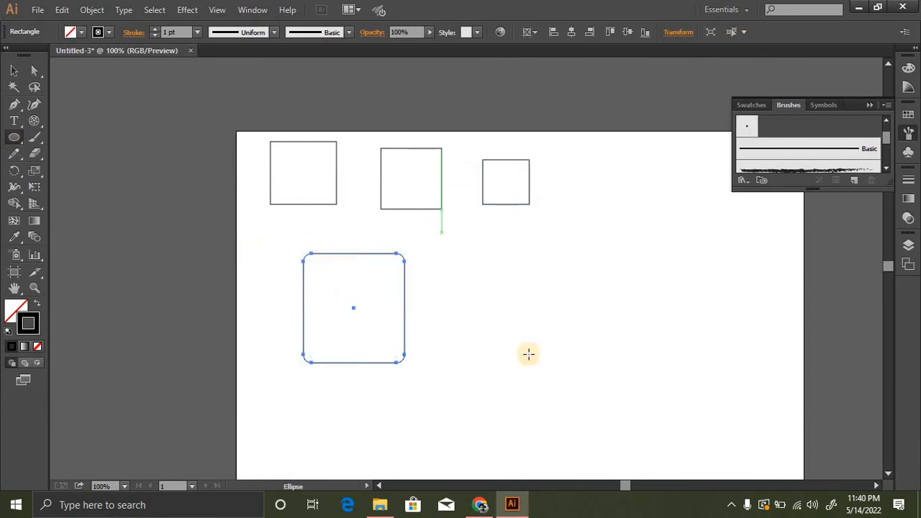
left_click_drag(441, 363, 541, 241)
left_click_drag(624, 260, 491, 224)
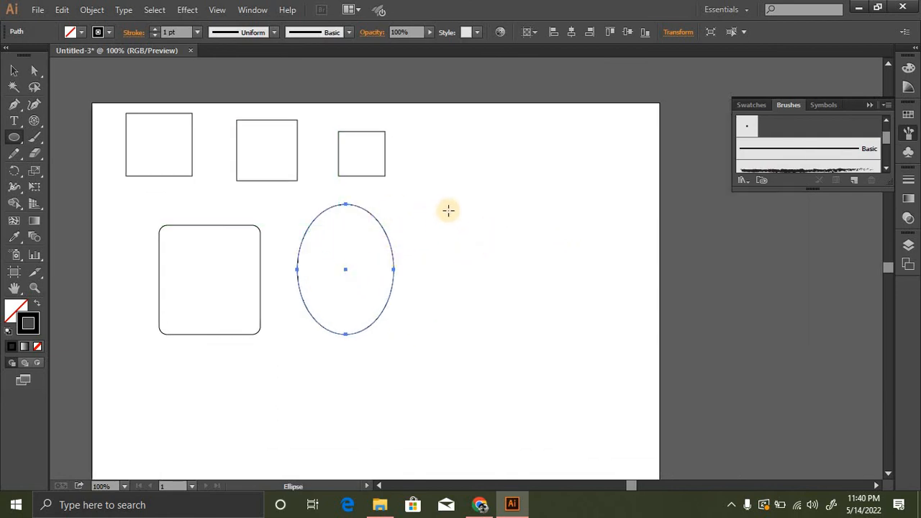
- Draw a circle to the right of the ellipse and cut it at its left and right anchor points with the Scissors tool
left_click_drag(440, 153, 578, 290)
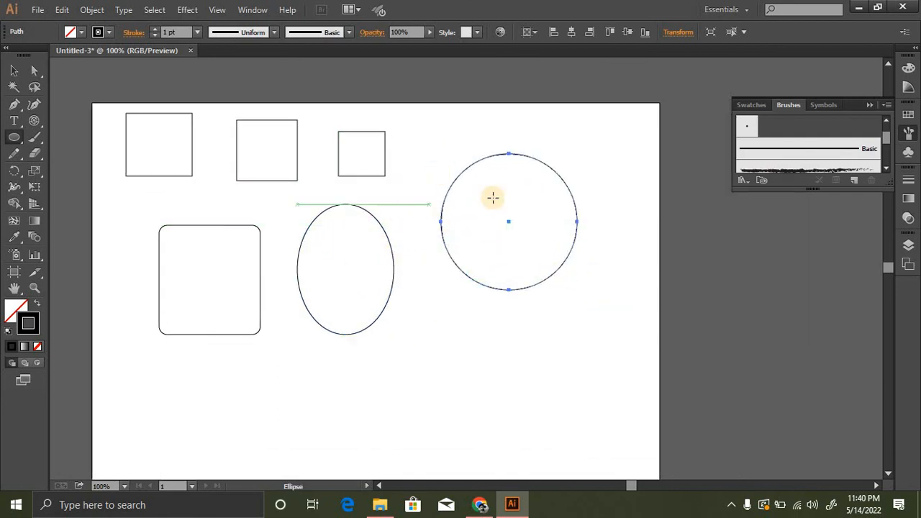
left_click(14, 76)
left_click(533, 264)
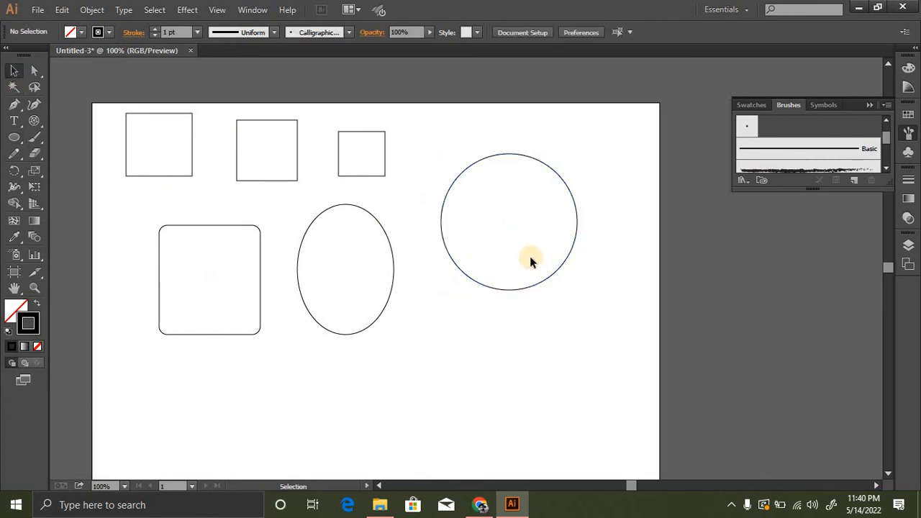
left_click(507, 246)
left_click_drag(236, 177, 565, 327)
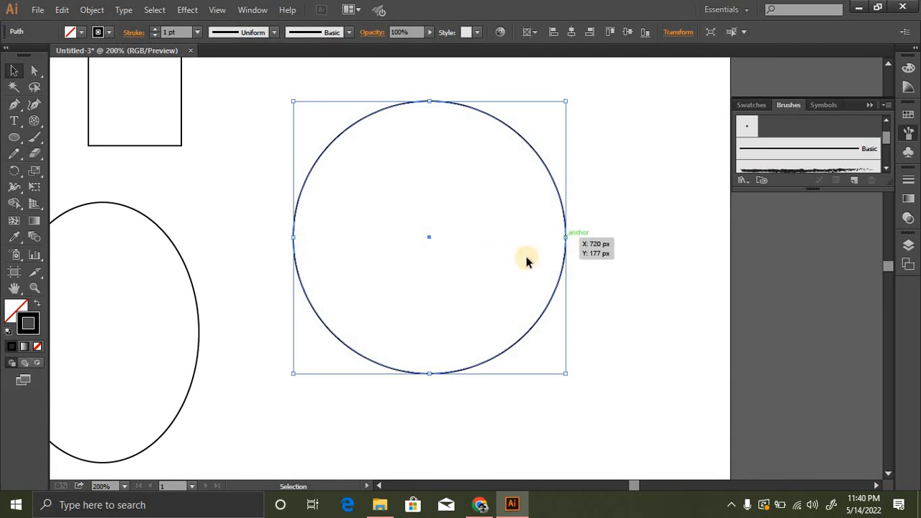
left_click(40, 155)
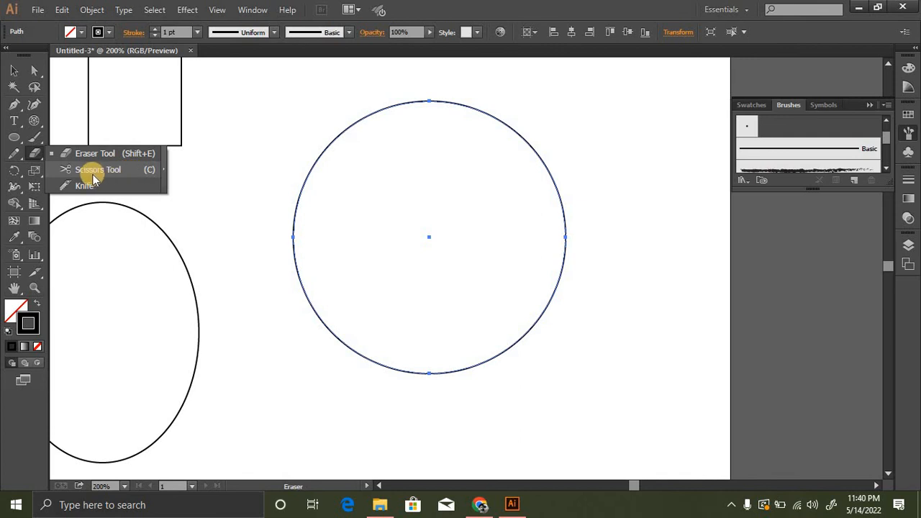
left_click(119, 176)
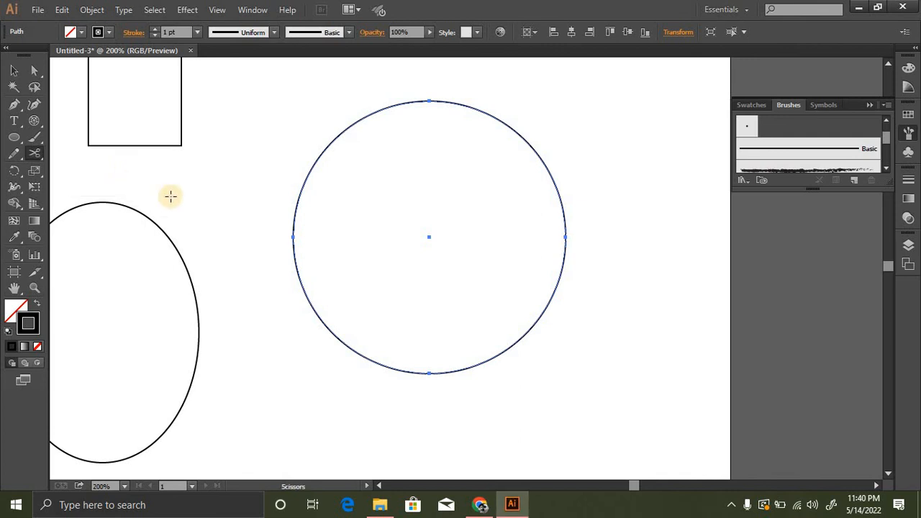
left_click(293, 237)
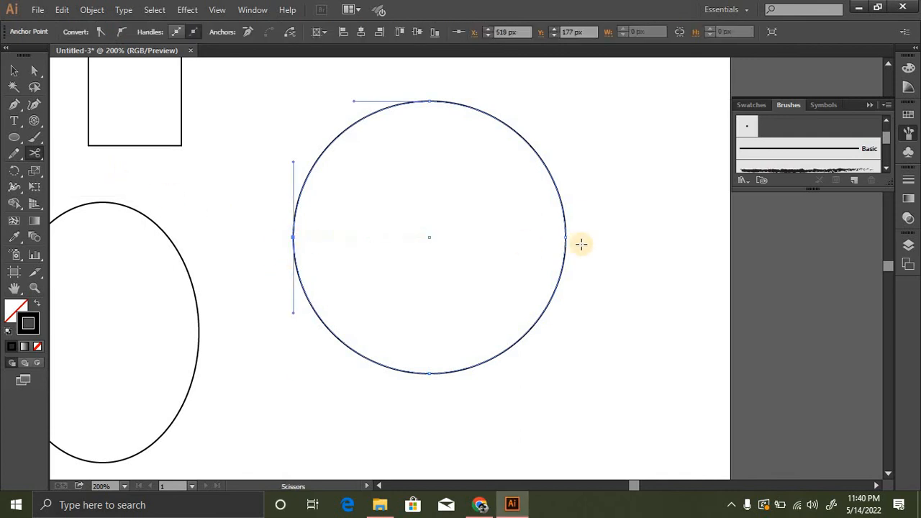
left_click(292, 236)
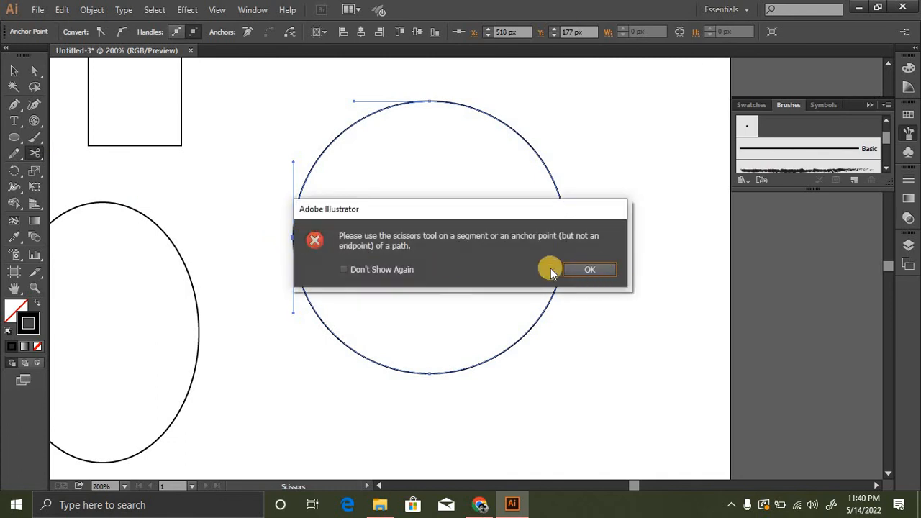
left_click(568, 269)
left_click(566, 237)
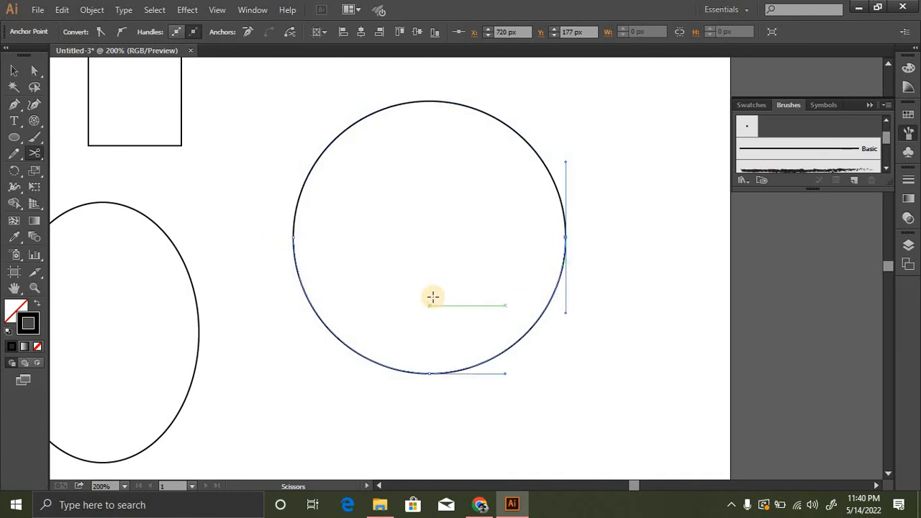
- Nudge the lower half of the cut circle slightly downward, away from the upper half
left_click(14, 70)
left_click_drag(372, 317, 385, 409)
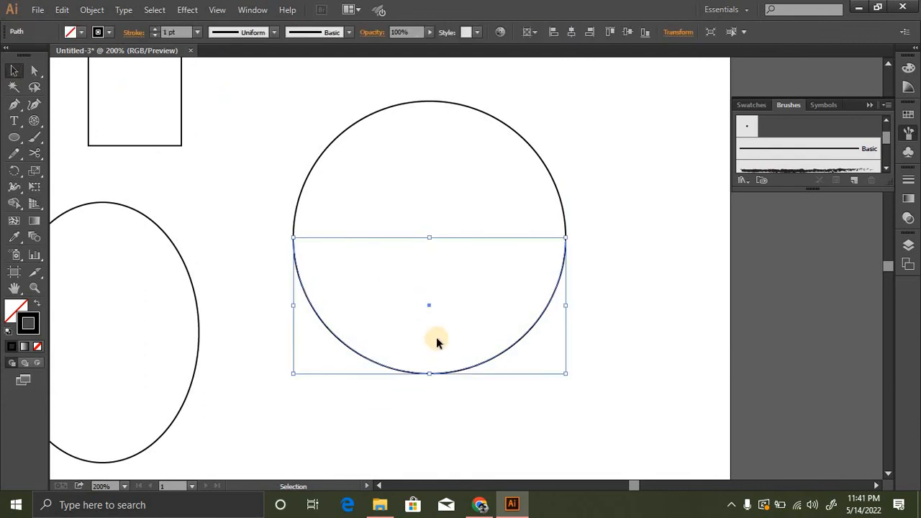
key("Down")
key("Down")
key("Down")
key("Down")
key("Down")
key("Down")
key("Down")
key("Down")
key("Down")
key("Down")
key("Down")
key("Down")
key("Down")
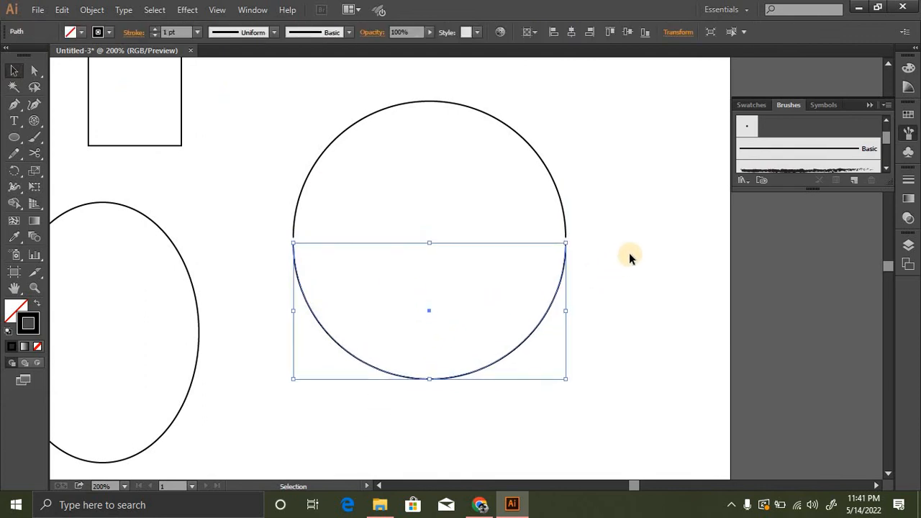
left_click(620, 291)
key("z")
left_click(466, 274, "alt")
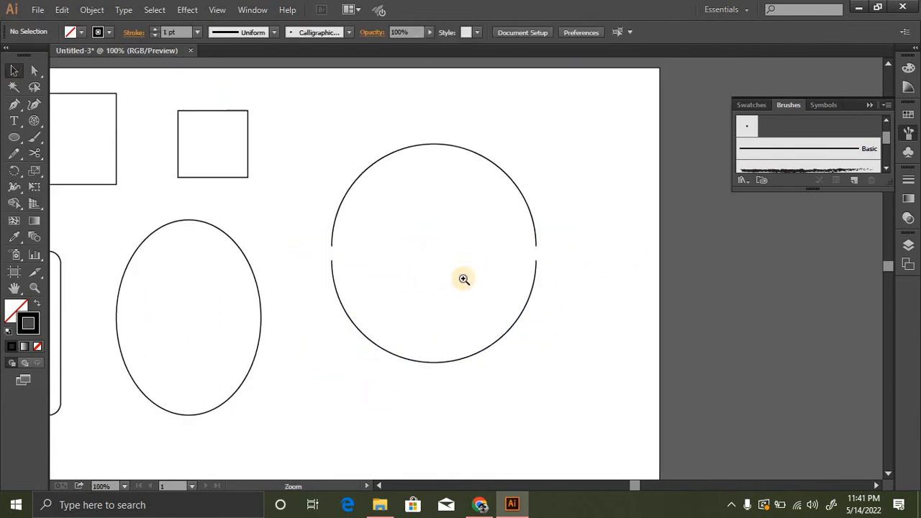
left_click(420, 274, "alt")
left_click(420, 274, "alt")
left_click(444, 263)
left_click(467, 271)
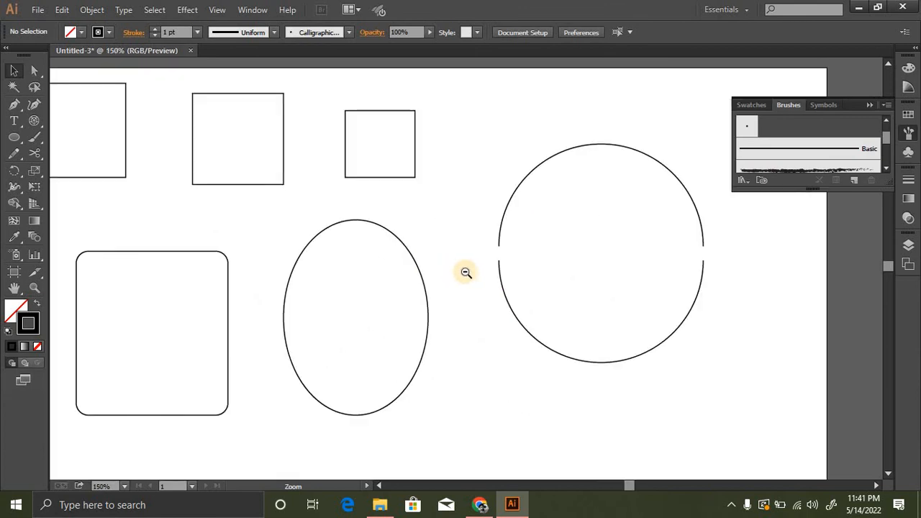
left_click(464, 267, "alt")
left_click_drag(438, 312, 450, 230)
left_click(454, 261, "alt")
left_click(456, 264)
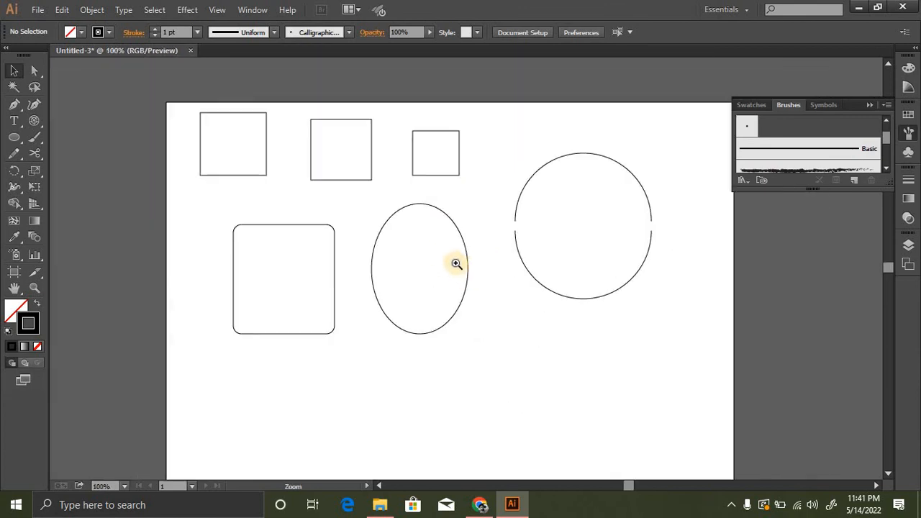
left_click(452, 256)
left_click(461, 259, "alt")
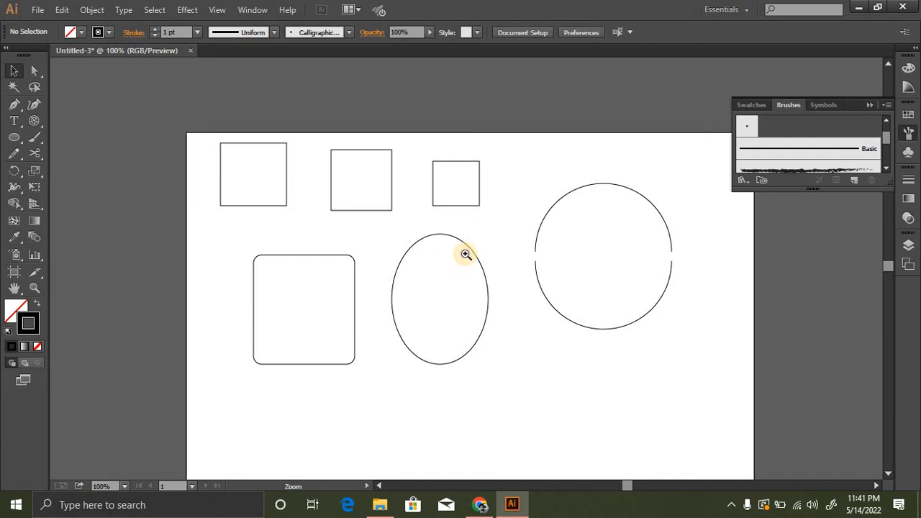
left_click(468, 259)
left_click(404, 255, "ctrl")
left_click(489, 265, "ctrl+alt")
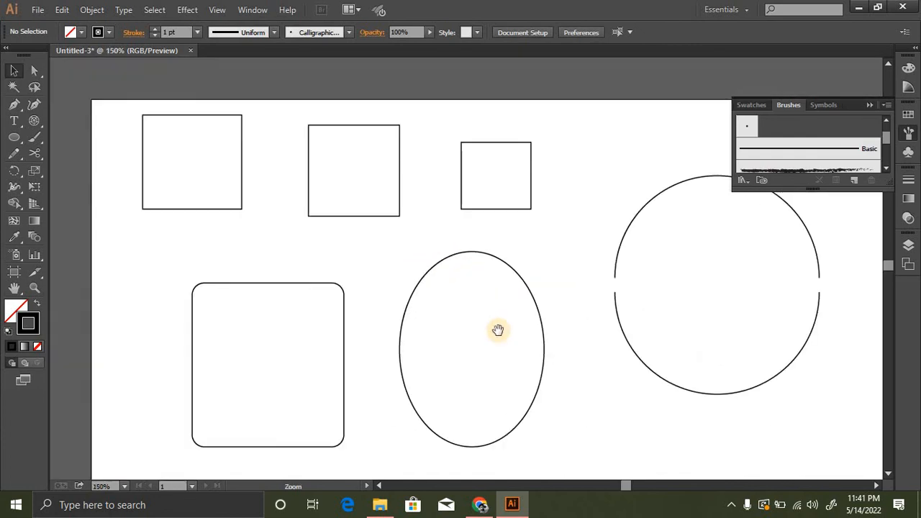
left_click_drag(497, 329, 466, 273)
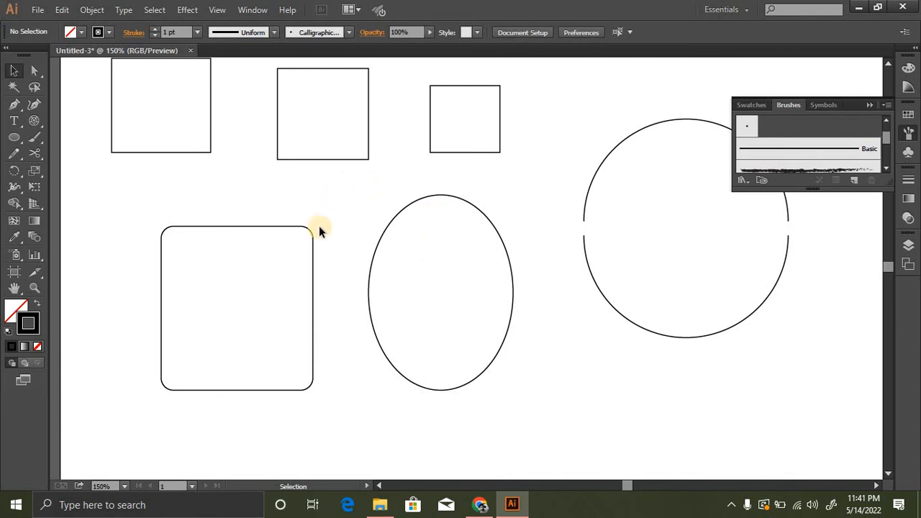
left_click(12, 10)
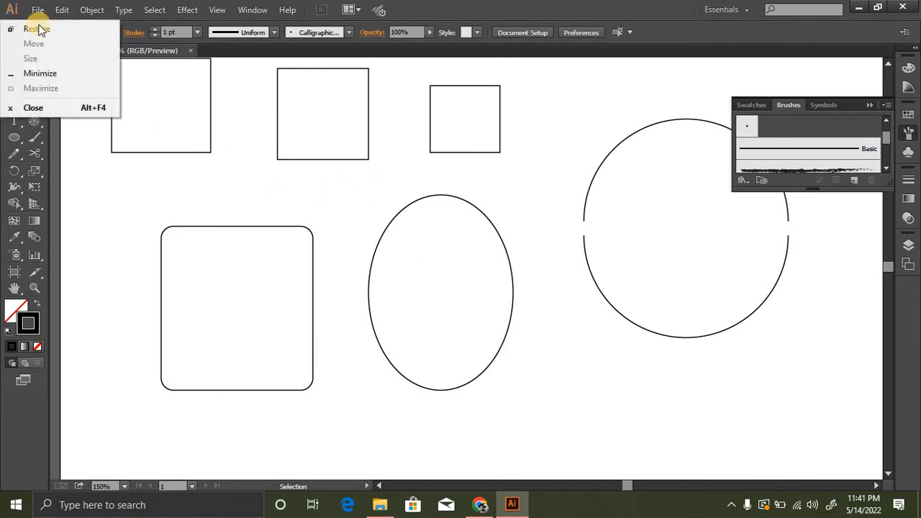
left_click(150, 195)
left_click_drag(138, 165, 180, 202)
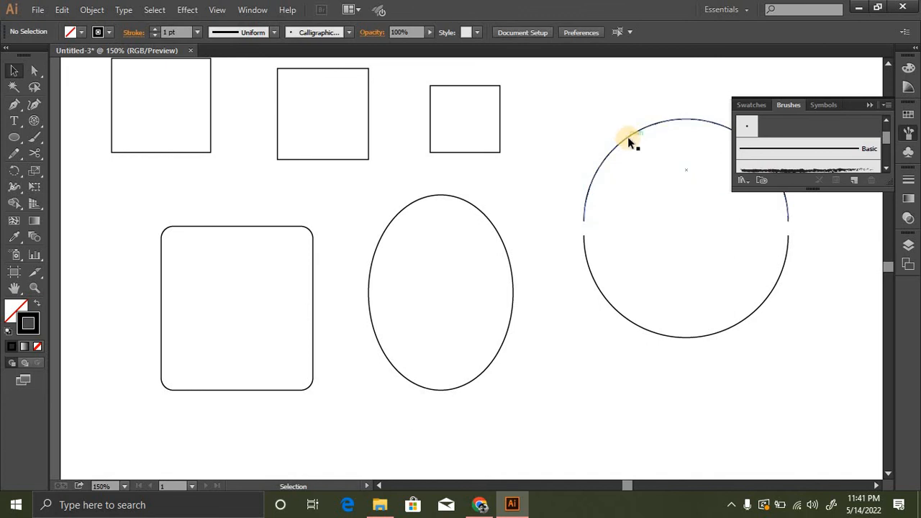
- Move the circle's upper half up and to the left, and its lower half upward so the two arcs overlap
left_click_drag(628, 137, 598, 113)
left_click_drag(620, 309, 617, 246)
left_click(569, 284)
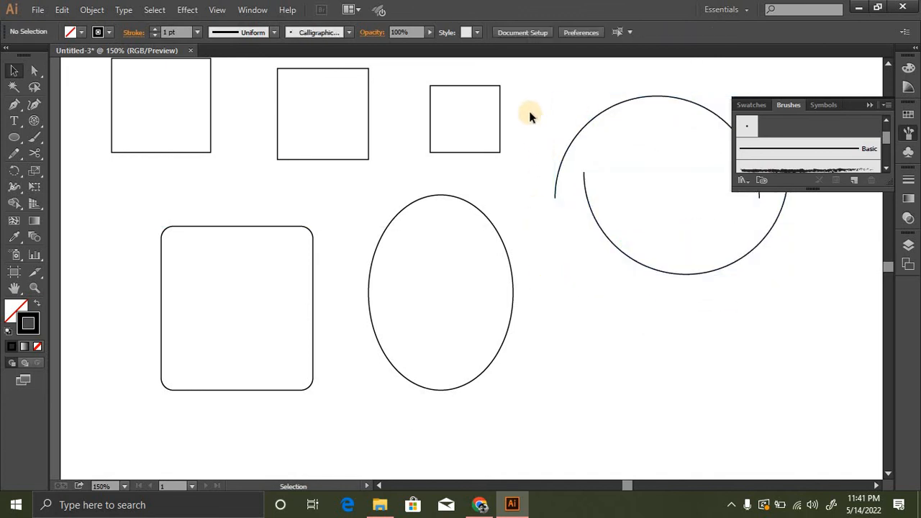
- Delete both halves of the cut circle from the artboard
left_click_drag(520, 251, 524, 325)
left_click_drag(542, 152, 533, 327)
left_click_drag(532, 124, 531, 157)
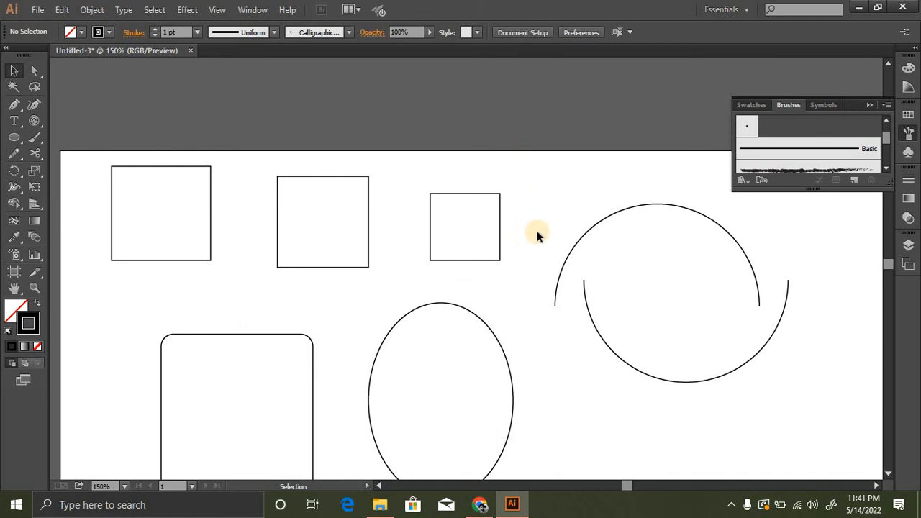
left_click_drag(537, 232, 831, 384)
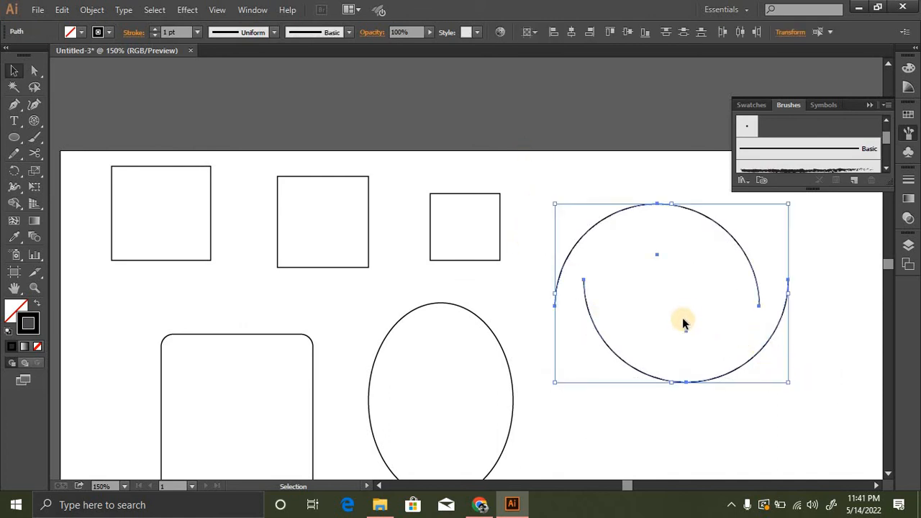
key("Delete")
left_click(494, 311, "ctrl+alt")
left_click_drag(509, 321, 538, 248)
left_click(478, 263, "ctrl")
left_click(470, 241, "ctrl+alt")
left_click_drag(471, 307, 477, 230)
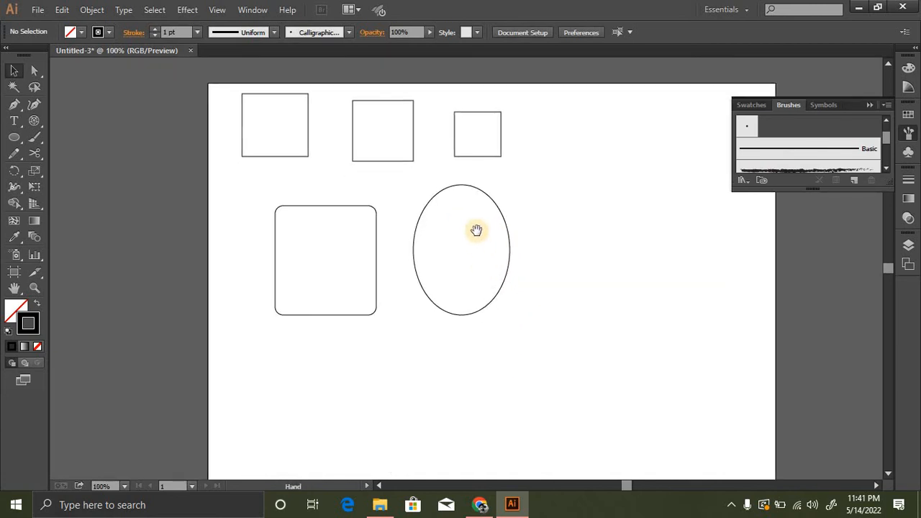
left_click(463, 244, "ctrl")
left_click(488, 276, "ctrl+alt")
left_click(461, 261, "ctrl")
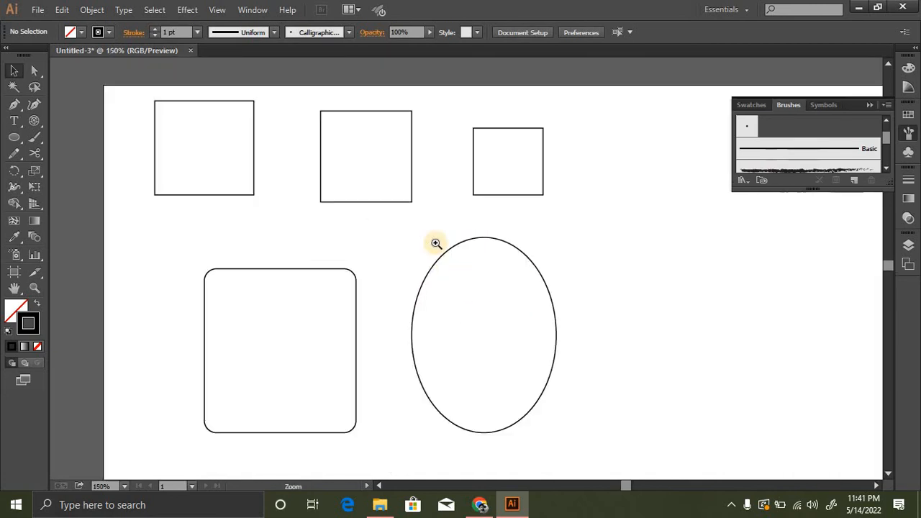
left_click(401, 243, "ctrl")
left_click_drag(431, 309, 422, 242)
left_click(472, 265, "ctrl+alt")
left_click_drag(526, 307, 471, 280)
left_click(510, 284, "ctrl+alt")
left_click_drag(599, 311, 535, 278)
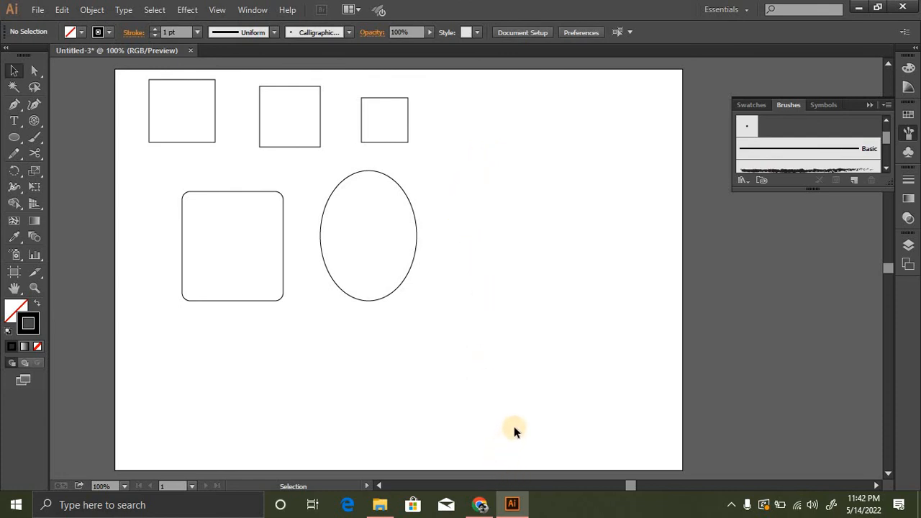
left_click(731, 505)
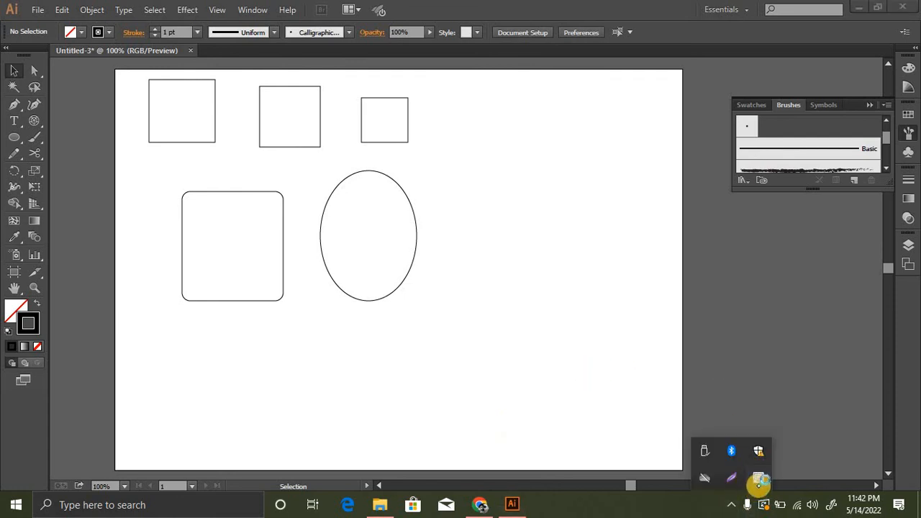
left_click(758, 478)
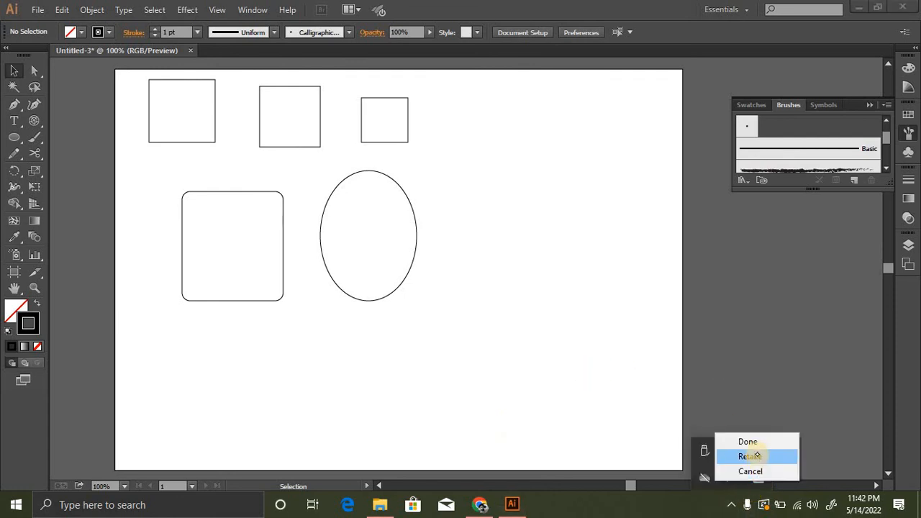